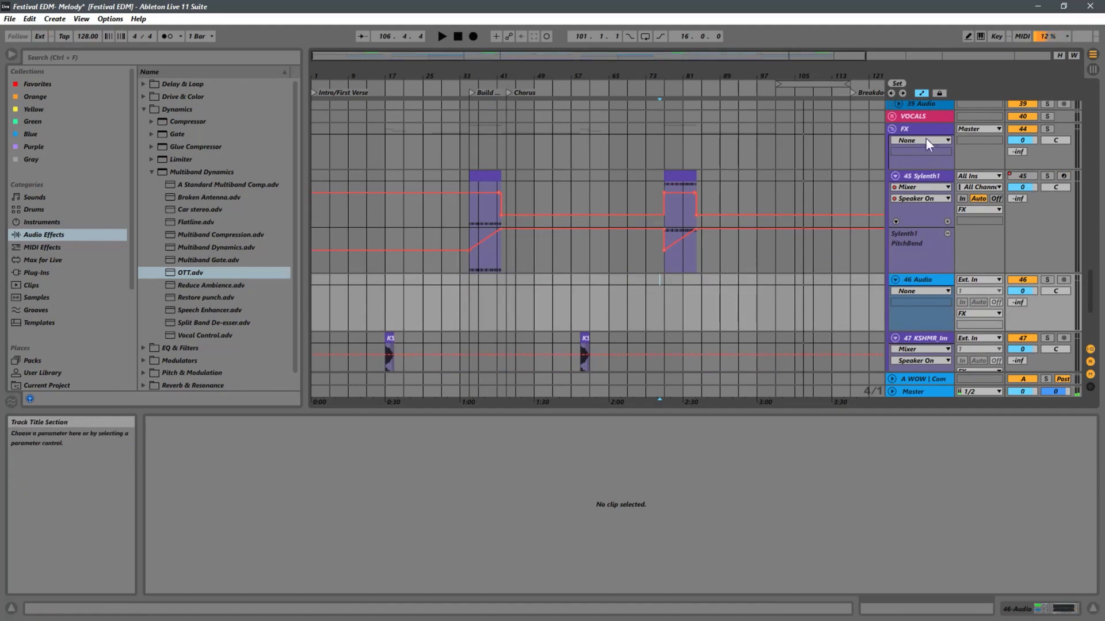
Apply the FX group's track colour to all the tracks grouped inside it.
{"action": "right_click", "coordinate": [923, 128]}
{"action": "left_click", "coordinate": [950, 365]}
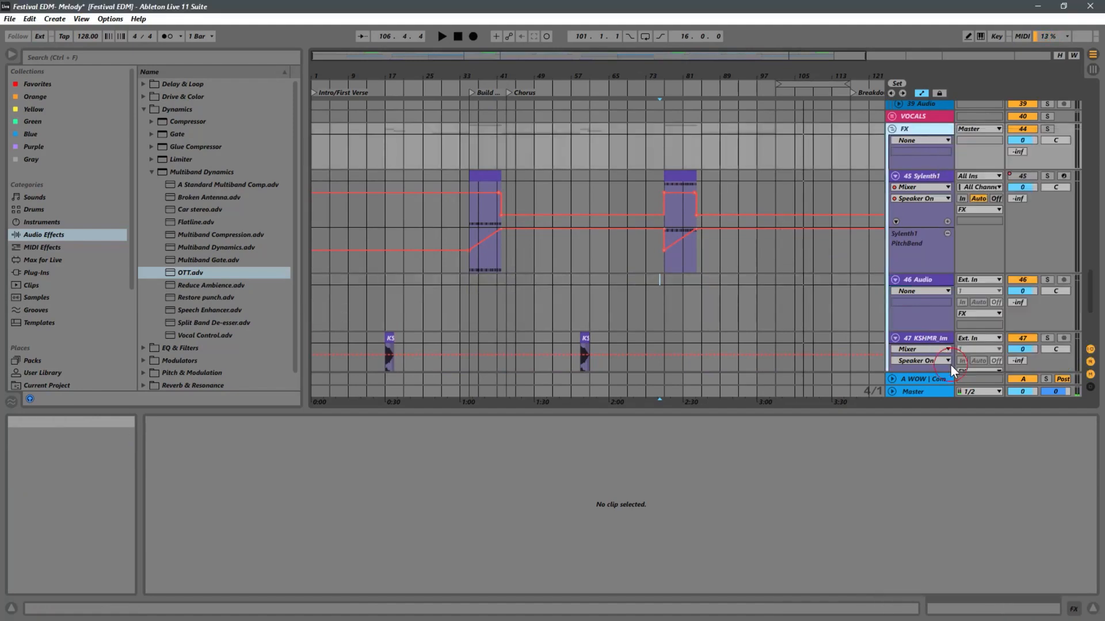
{"action": "left_click", "coordinate": [646, 309]}
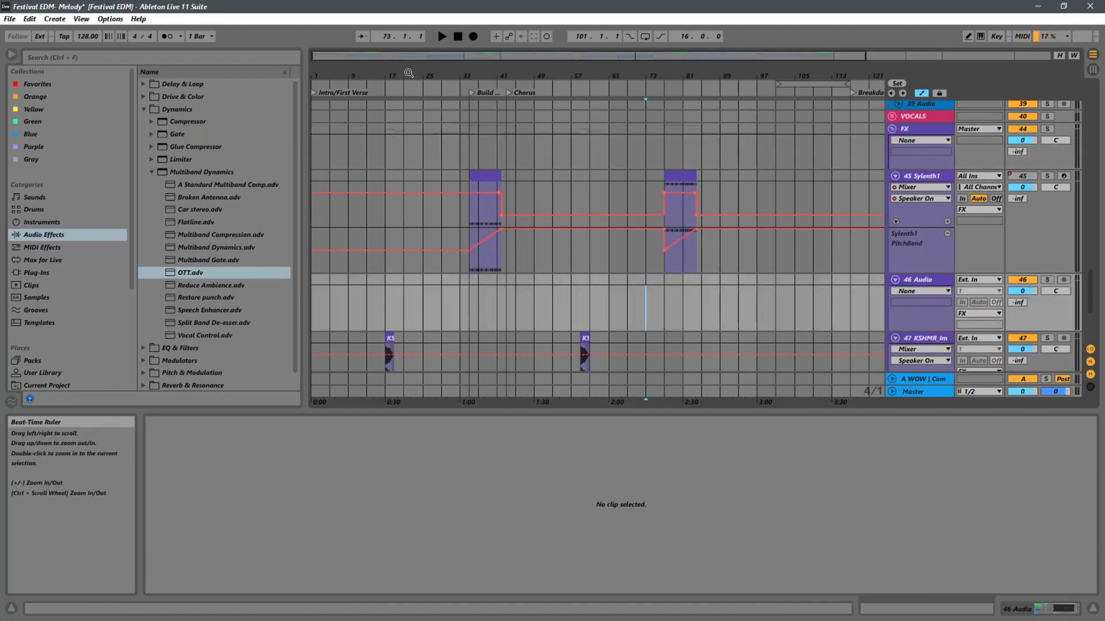
{"action": "left_click_drag", "start_coordinate": [409, 73], "coordinate": [409, 43]}
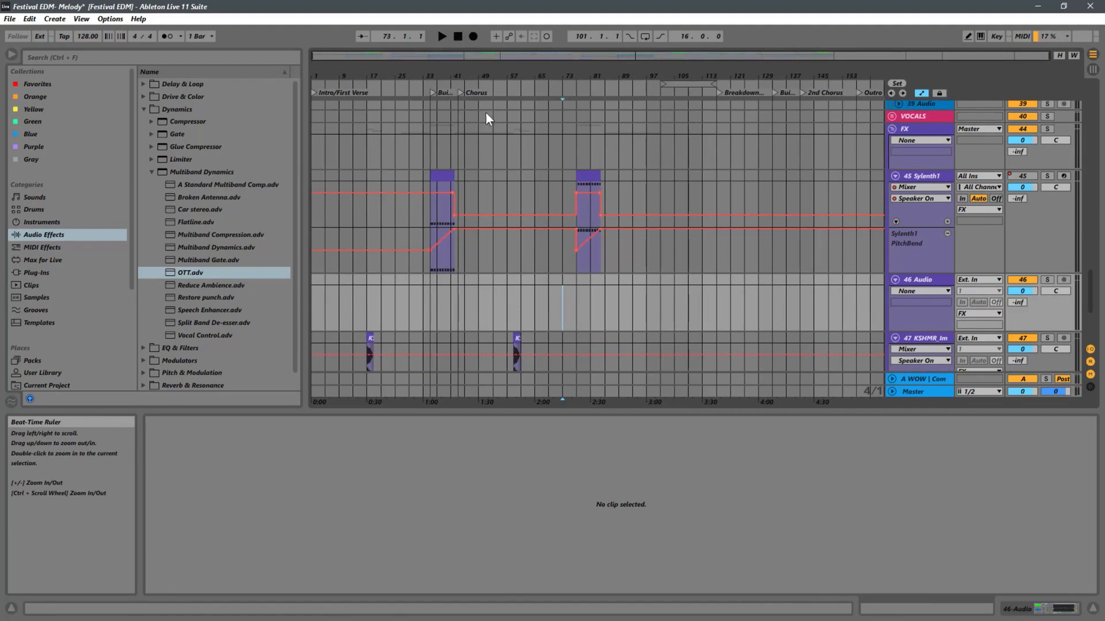
Collapse the audio effects folders, open the Sounds of KSHMR Vol 3 library with KSHMR_Drum_Enhancers collapsed, and widen the browser.
{"action": "left_click", "coordinate": [151, 172]}
{"action": "left_click", "coordinate": [143, 109]}
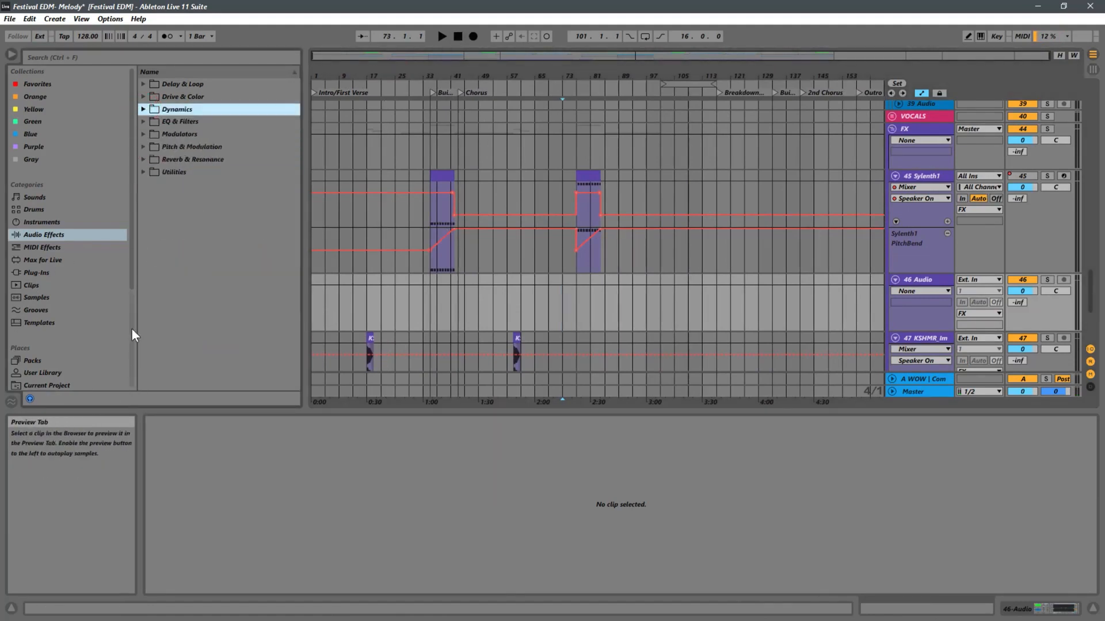
{"action": "scroll", "coordinate": [129, 294], "scroll_direction": "down", "scroll_amount": 5}
{"action": "left_click", "coordinate": [96, 291]}
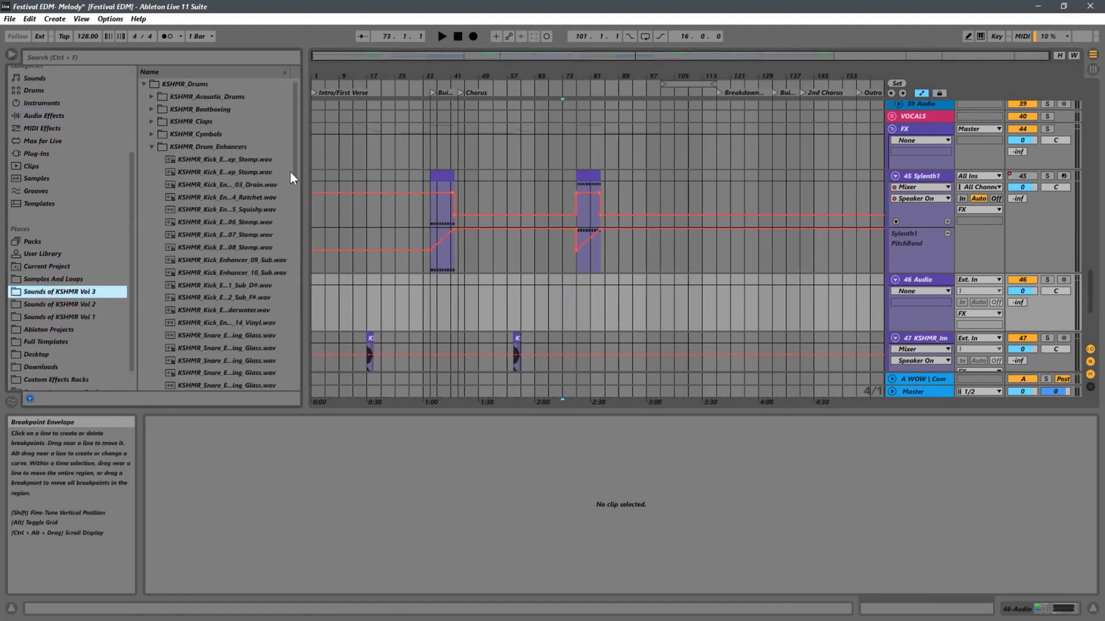
{"action": "left_click", "coordinate": [152, 148]}
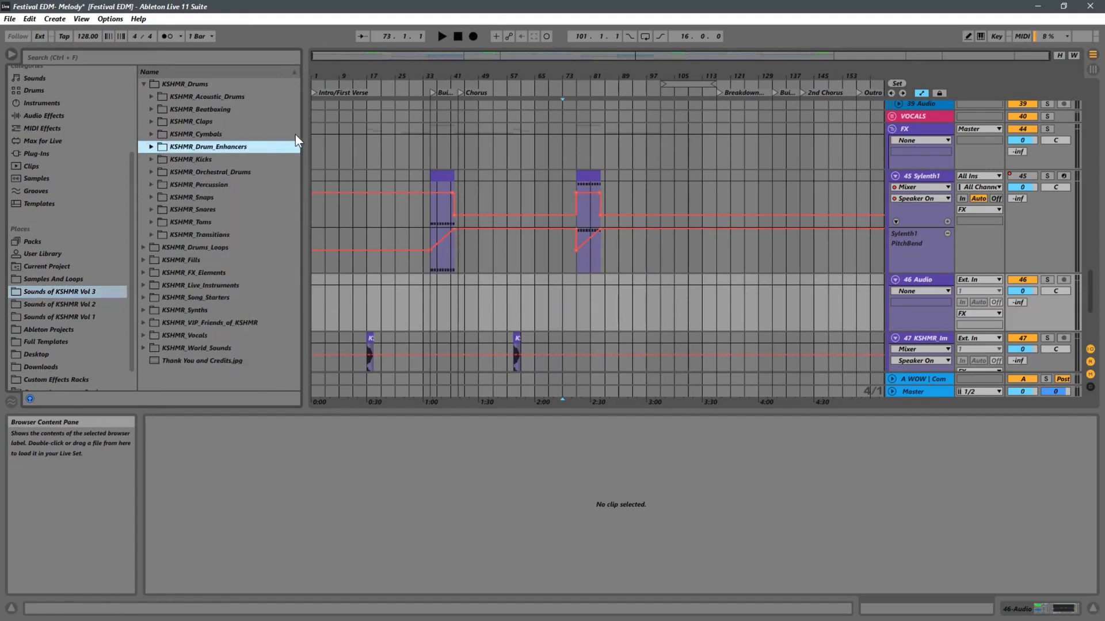
{"action": "left_click_drag", "start_coordinate": [305, 134], "coordinate": [330, 134]}
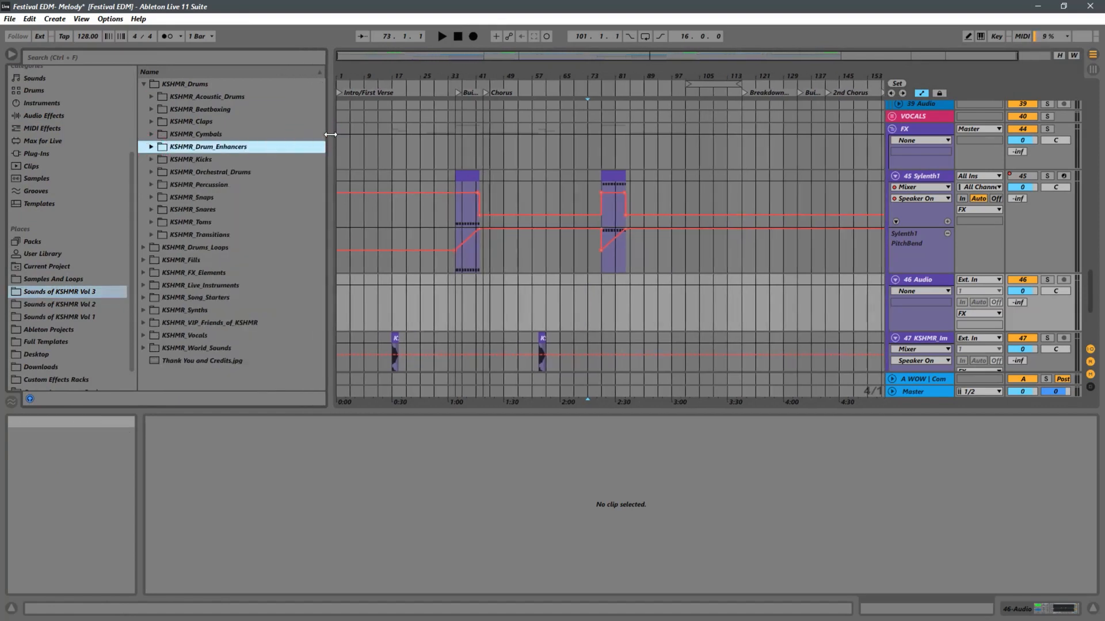
Open the KSHMR_Psy_FX folder under KSHMR_FX_Elements, KSHMR_Glitches_and_Industrial.
{"action": "left_click", "coordinate": [144, 271]}
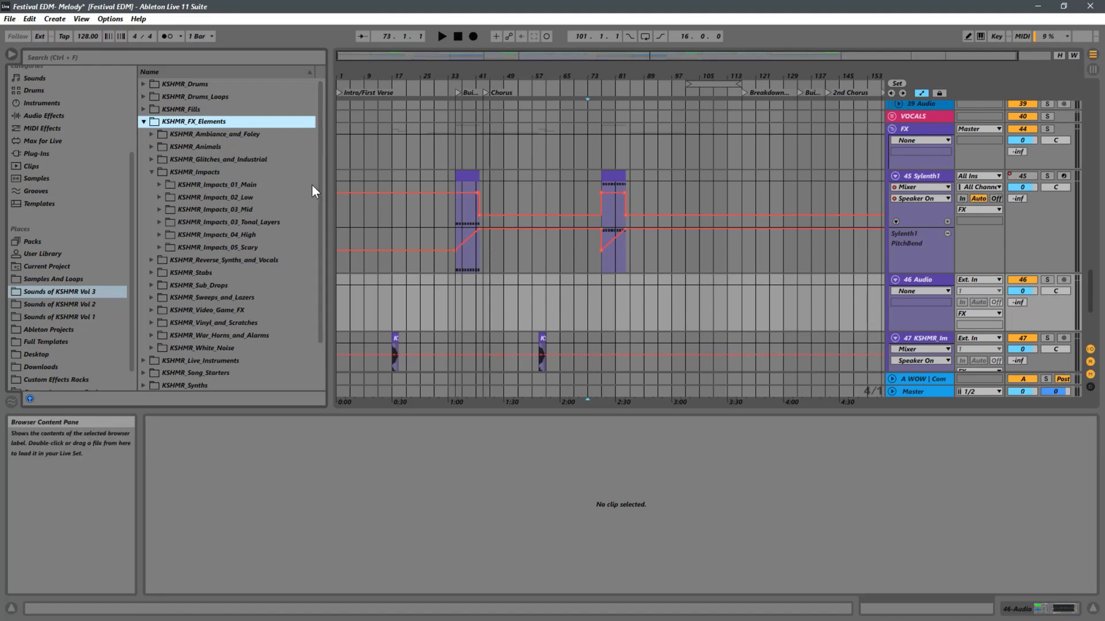
{"action": "left_click", "coordinate": [153, 161]}
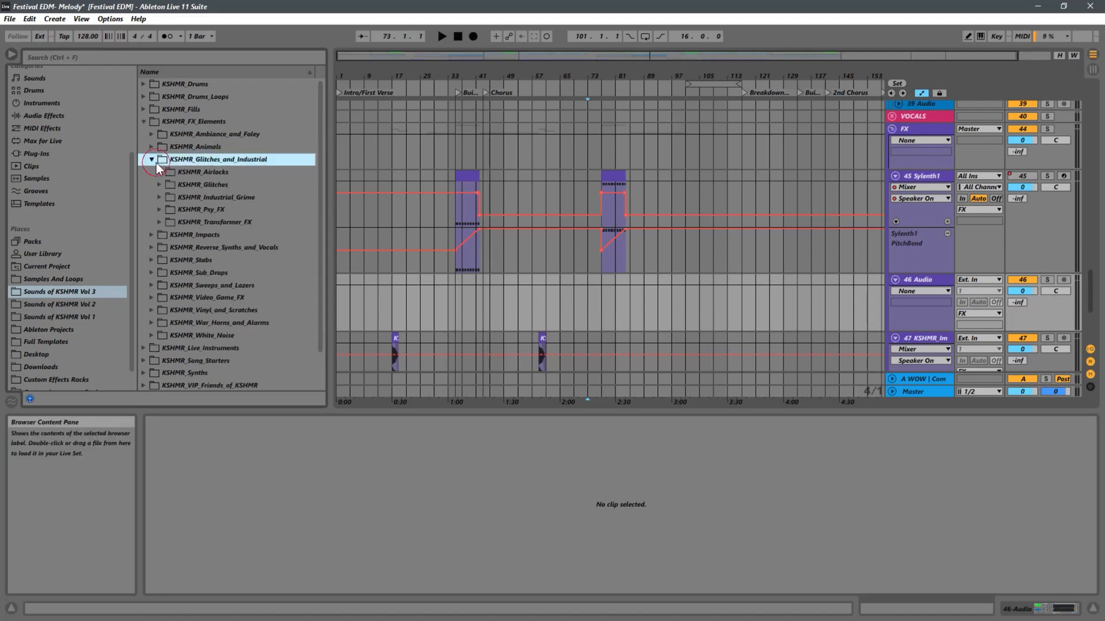
{"action": "left_click", "coordinate": [169, 212]}
{"action": "left_click", "coordinate": [158, 210]}
Audition various KSHMR_Psy_FX samples to find a fitting effect, finishing with KSHMR_Psy_FX_09_138.wav.
{"action": "left_click", "coordinate": [223, 251]}
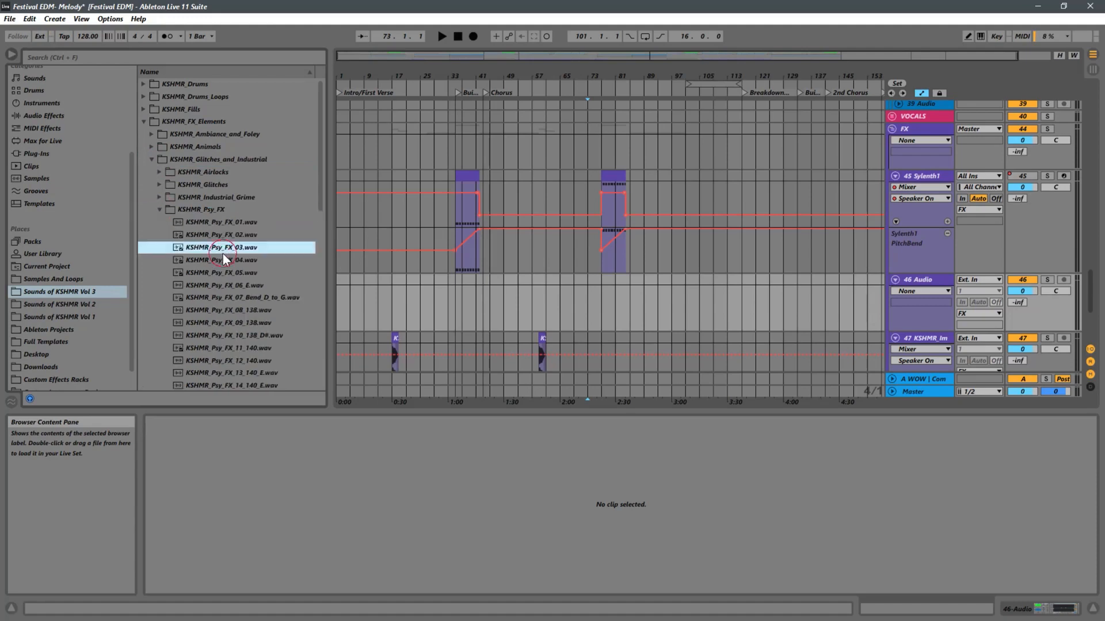
{"action": "scroll", "coordinate": [229, 254], "scroll_direction": "down", "scroll_amount": 4}
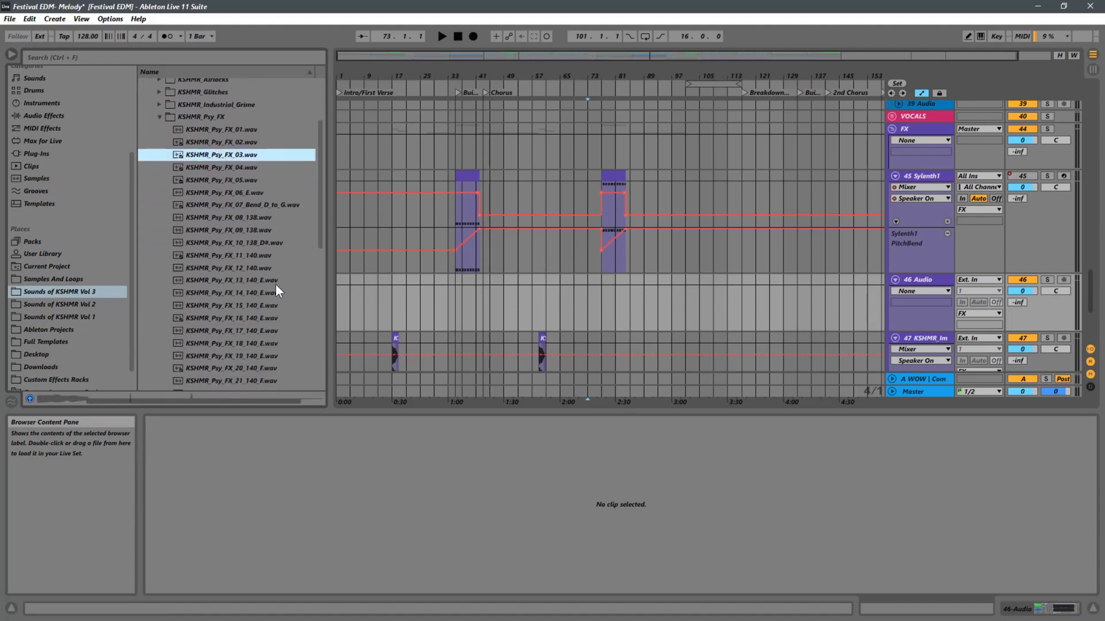
{"action": "left_click", "coordinate": [250, 282]}
{"action": "scroll", "coordinate": [271, 305], "scroll_direction": "down", "scroll_amount": 1}
{"action": "scroll", "coordinate": [273, 311], "scroll_direction": "down", "scroll_amount": 1}
{"action": "left_click", "coordinate": [229, 343]}
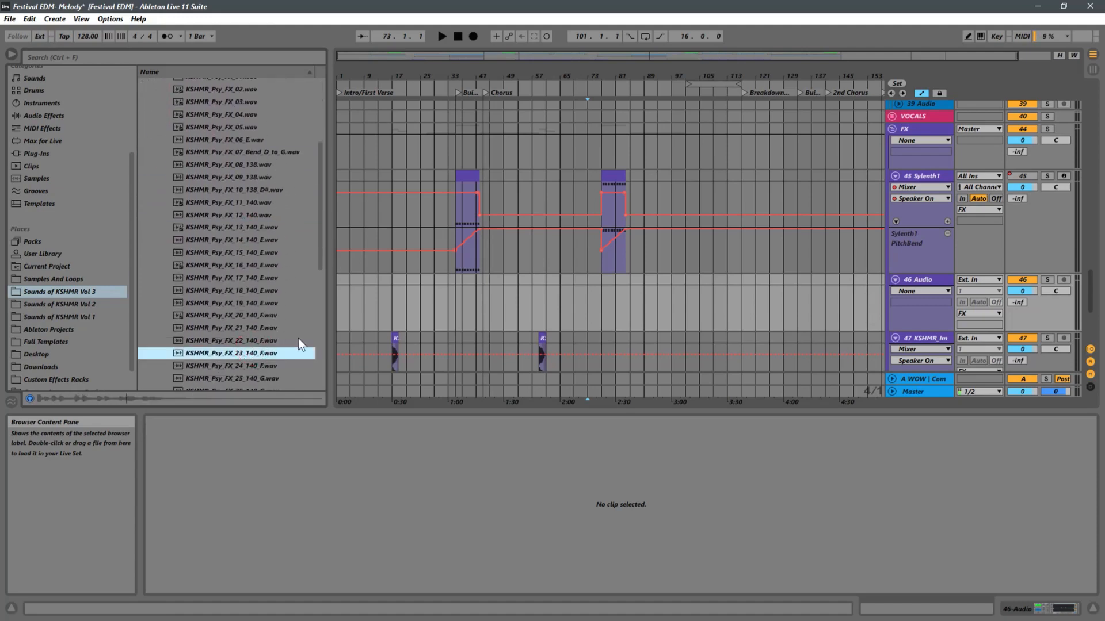
{"action": "scroll", "coordinate": [298, 338], "scroll_direction": "down", "scroll_amount": 1}
{"action": "left_click", "coordinate": [246, 327]}
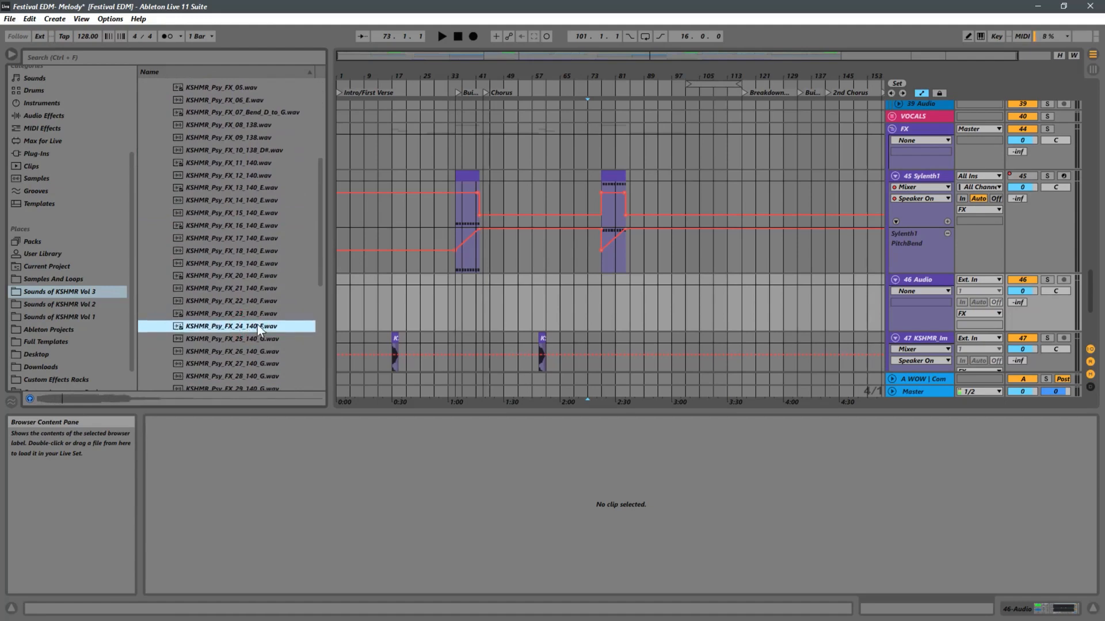
{"action": "left_click", "coordinate": [247, 228]}
{"action": "scroll", "coordinate": [257, 323], "scroll_direction": "down", "scroll_amount": 2}
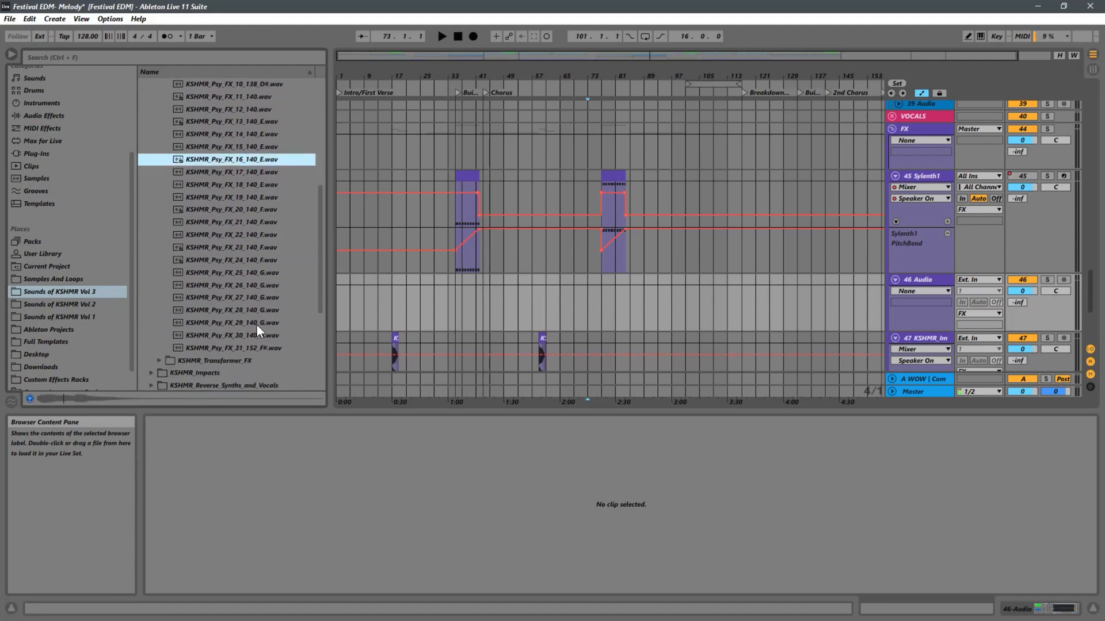
{"action": "left_click", "coordinate": [262, 349]}
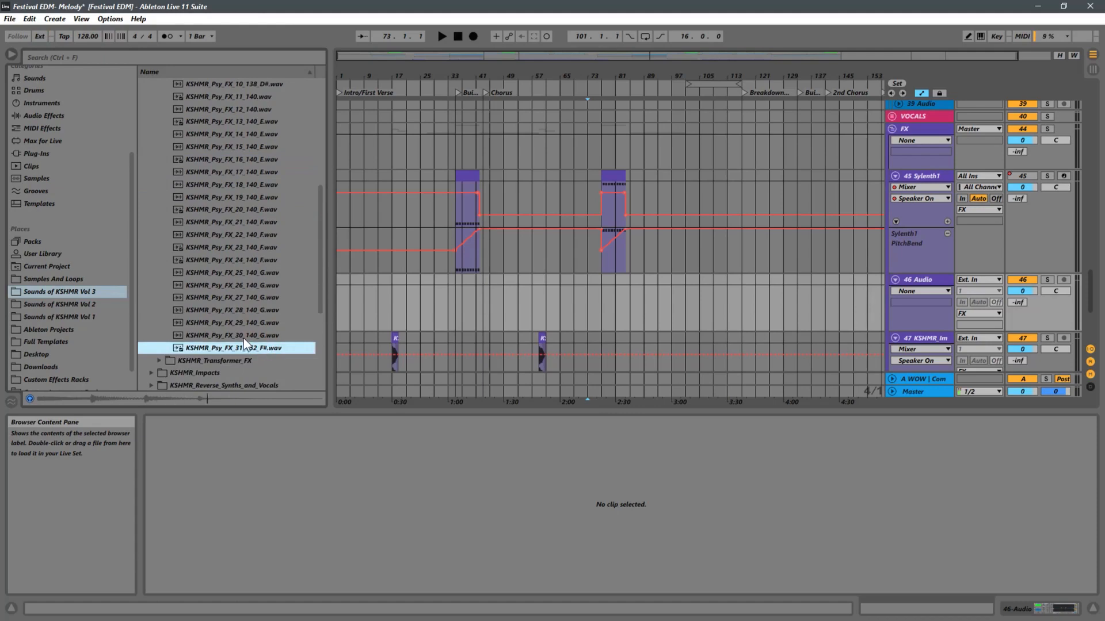
{"action": "scroll", "coordinate": [244, 338], "scroll_direction": "up", "scroll_amount": 4}
{"action": "left_click", "coordinate": [243, 143]}
{"action": "scroll", "coordinate": [225, 249], "scroll_direction": "up", "scroll_amount": 2}
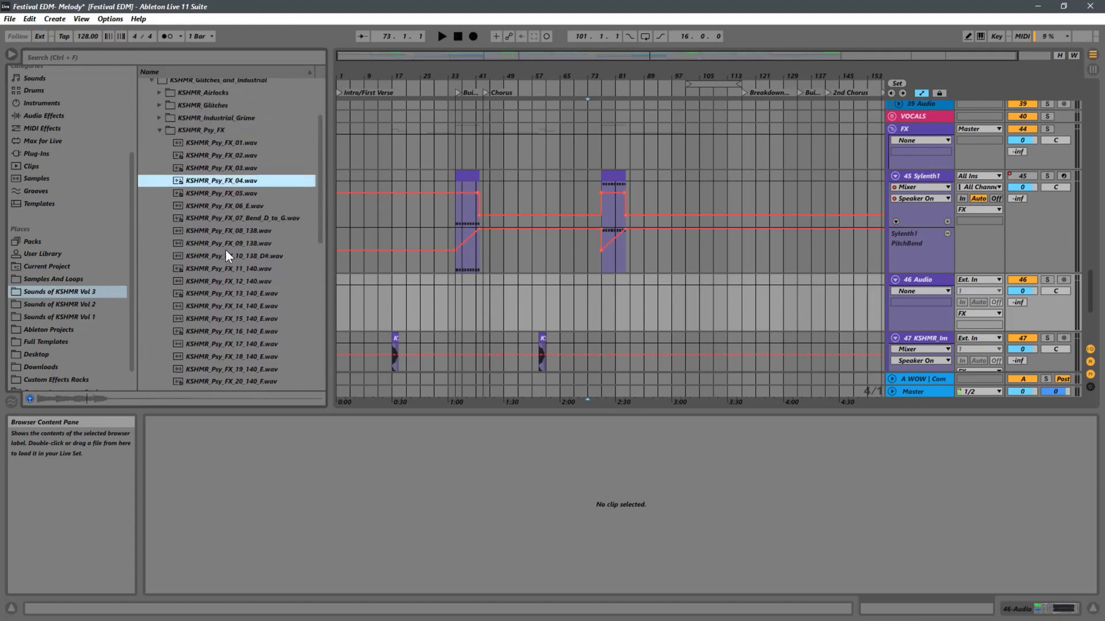
{"action": "left_click", "coordinate": [231, 172]}
{"action": "scroll", "coordinate": [271, 231], "scroll_direction": "down", "scroll_amount": 2}
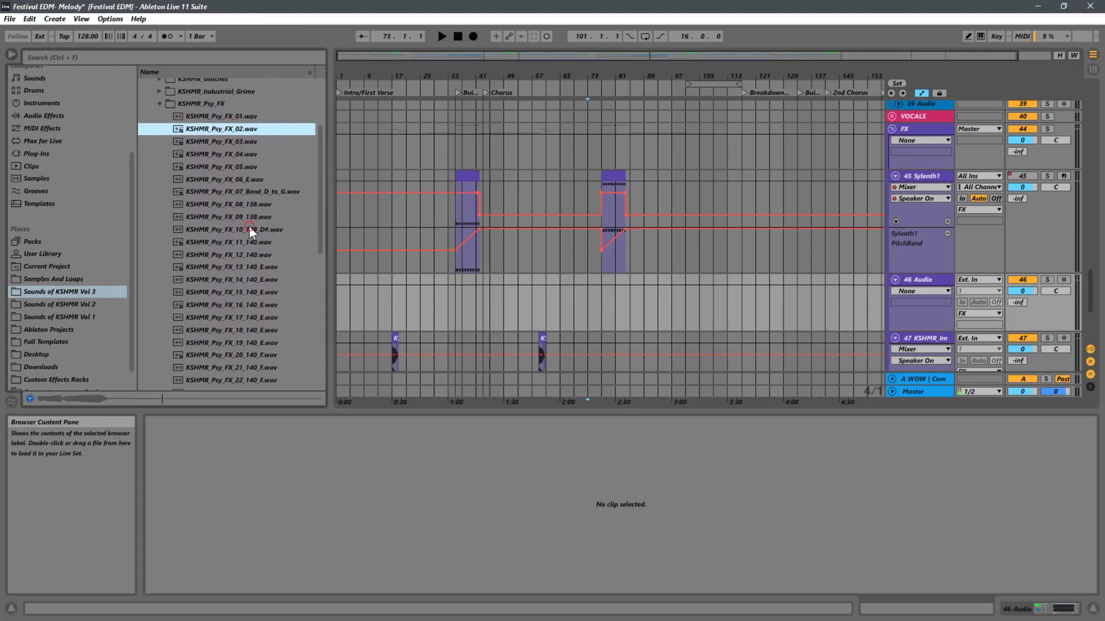
{"action": "left_click", "coordinate": [253, 229]}
{"action": "left_click", "coordinate": [274, 217]}
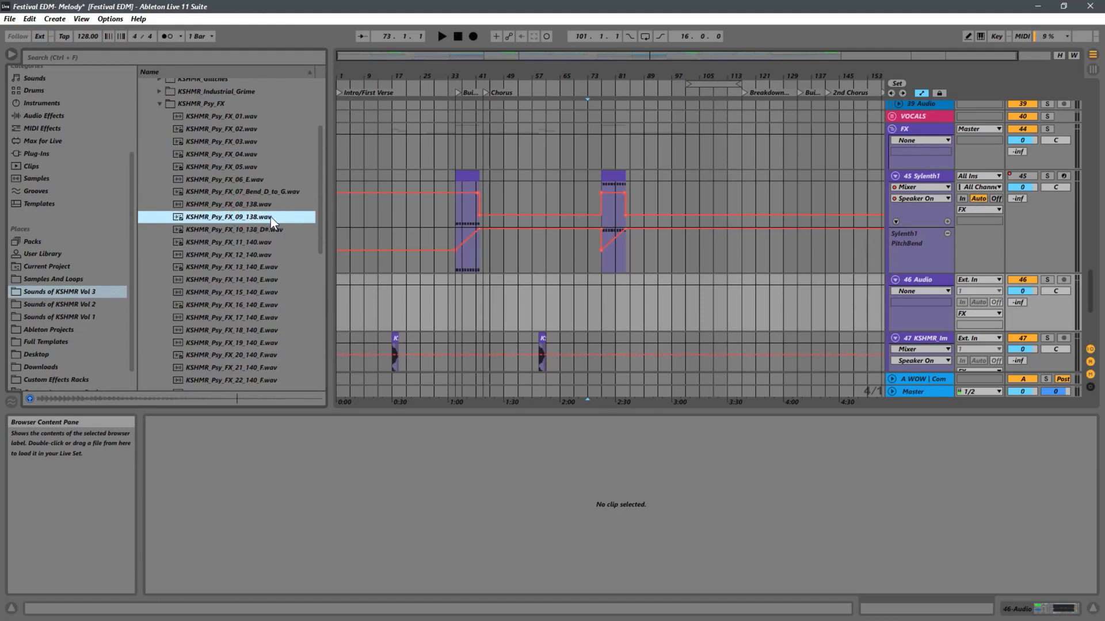
Place KSHMR_Psy_FX_09_138.wav on audio track 46 at bar 85, enable Warp and set its segment BPM to 138.
{"action": "left_click_drag", "start_coordinate": [233, 219], "coordinate": [632, 292]}
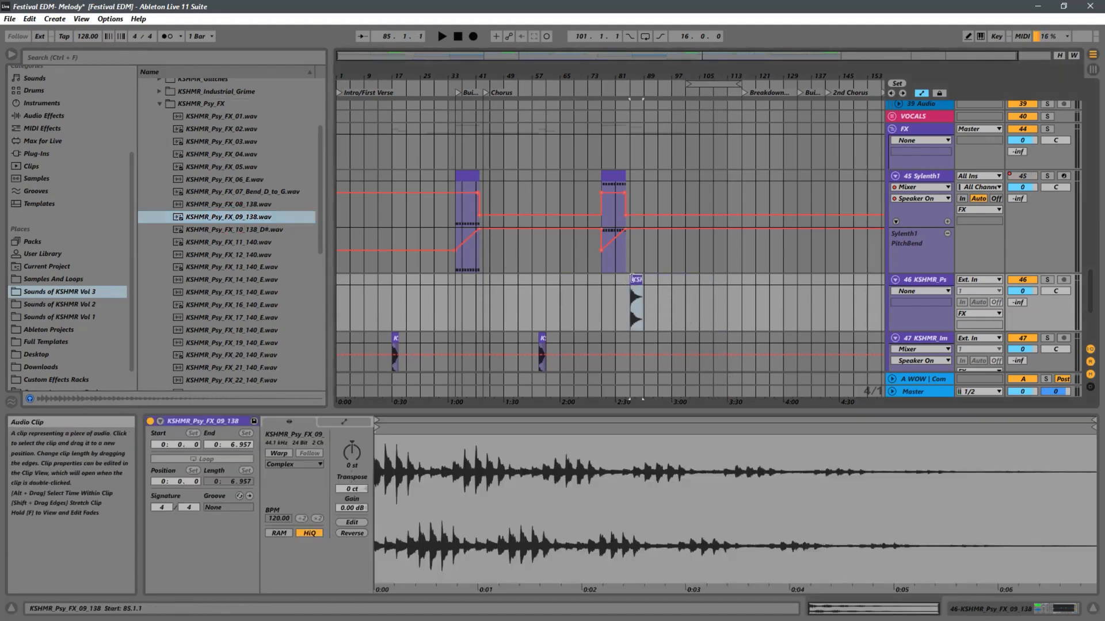
{"action": "left_click", "coordinate": [282, 453]}
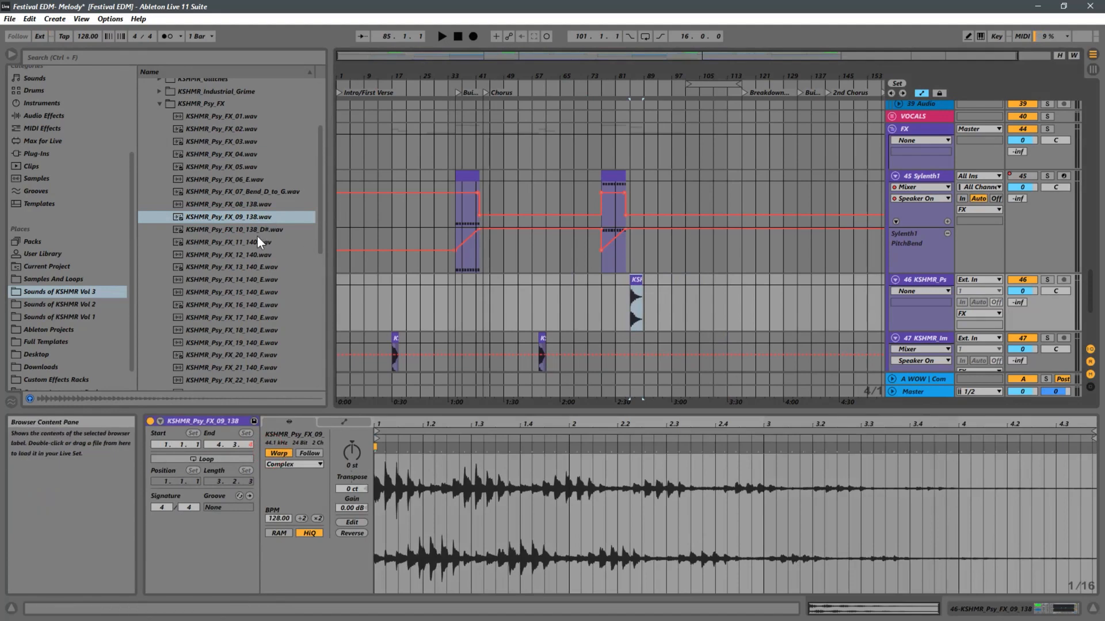
{"action": "left_click", "coordinate": [272, 519]}
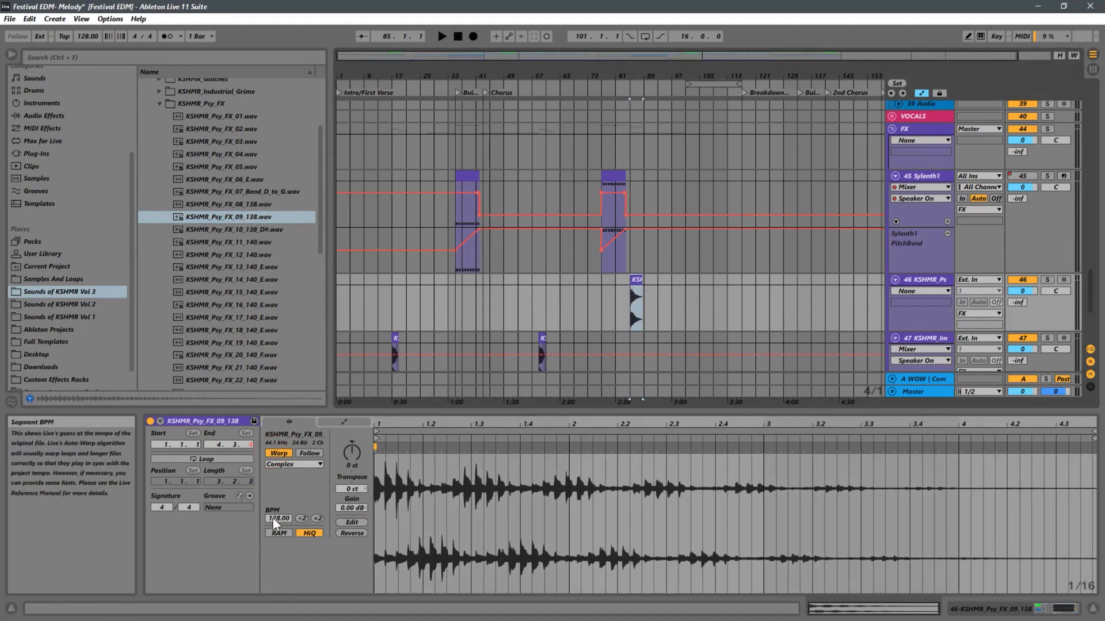
{"action": "type", "text": "138"}
{"action": "key", "text": "Return"}
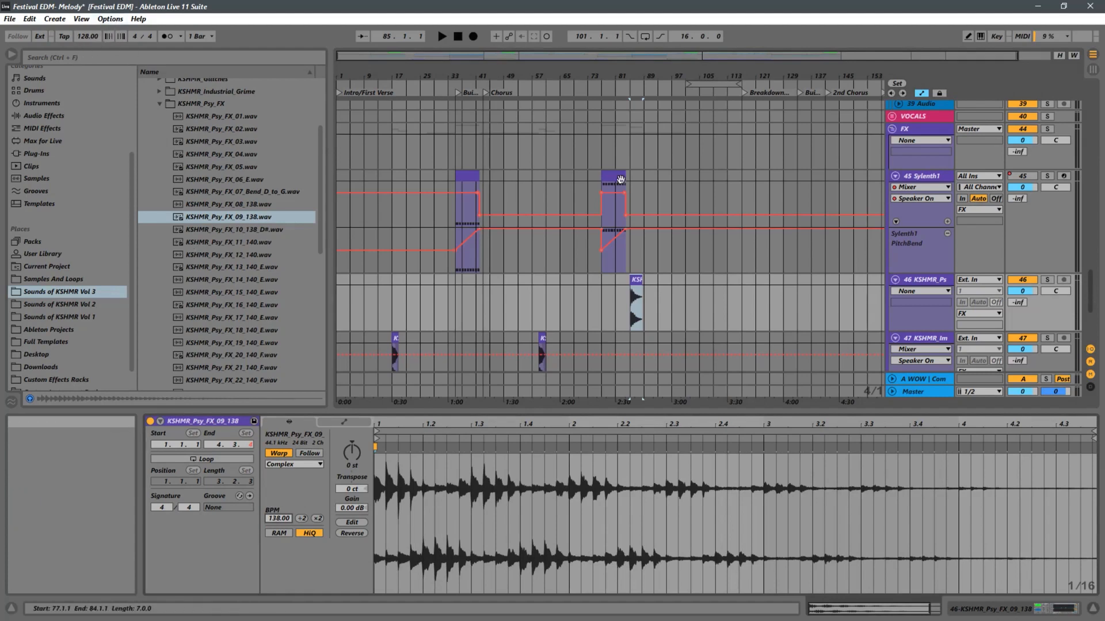
Play the arrangement from bar 84 to hear the Psy FX clip in context.
{"action": "left_click_drag", "start_coordinate": [626, 75], "coordinate": [661, 133]}
{"action": "left_click", "coordinate": [662, 311]}
{"action": "key", "text": "space"}
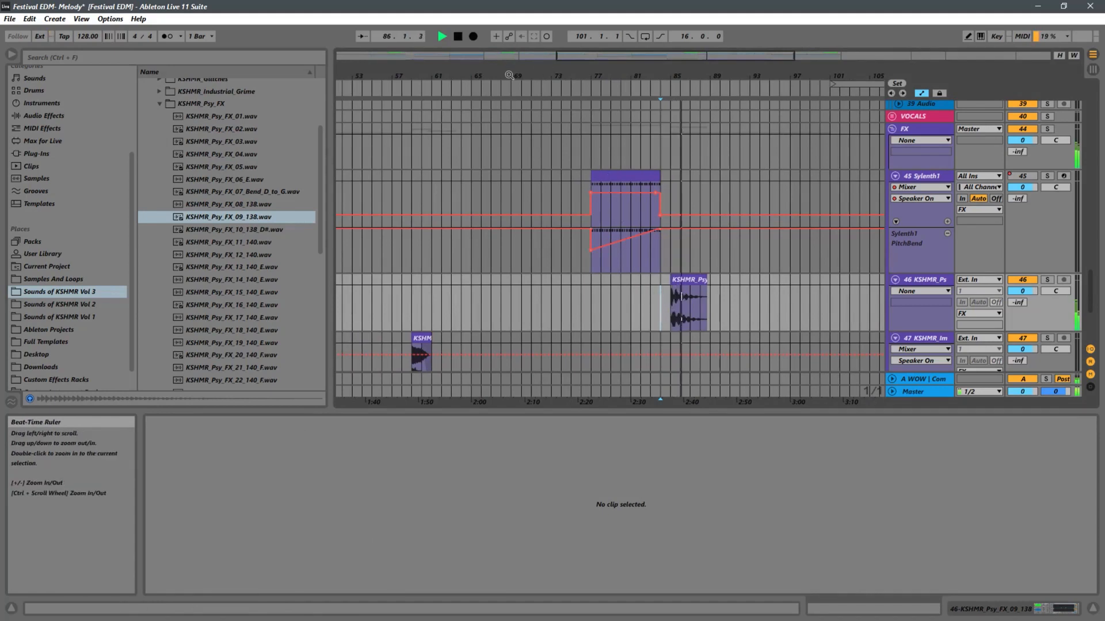
Move the Psy FX clip on track 46 so that it starts at bar 89.
{"action": "left_click_drag", "start_coordinate": [509, 75], "coordinate": [666, 20]}
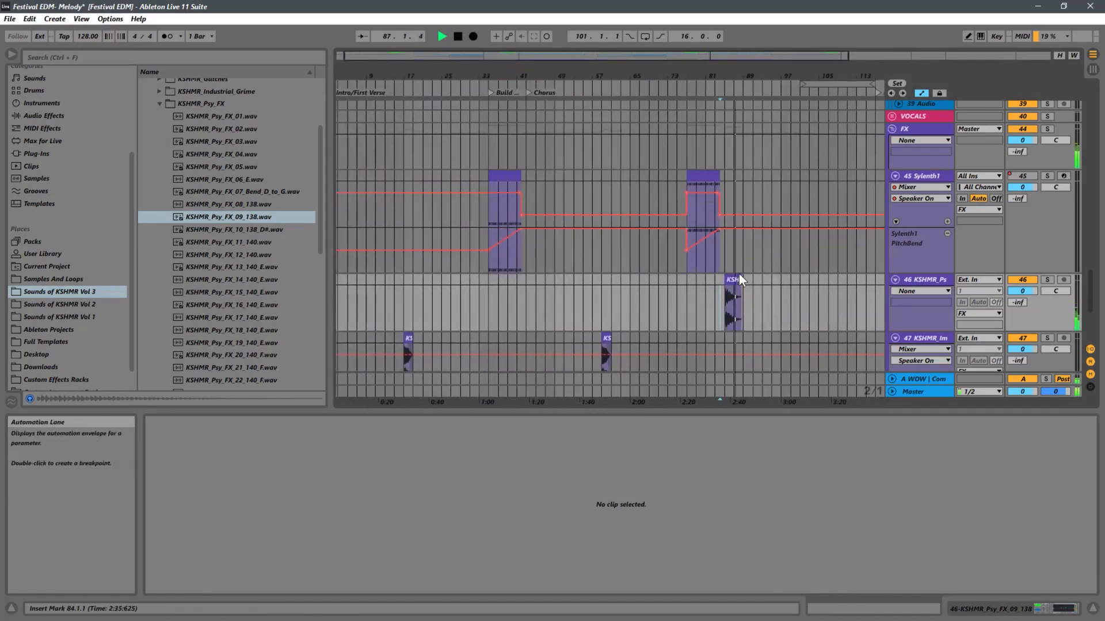
{"action": "left_click", "coordinate": [739, 280]}
{"action": "left_click_drag", "start_coordinate": [738, 279], "coordinate": [755, 283]}
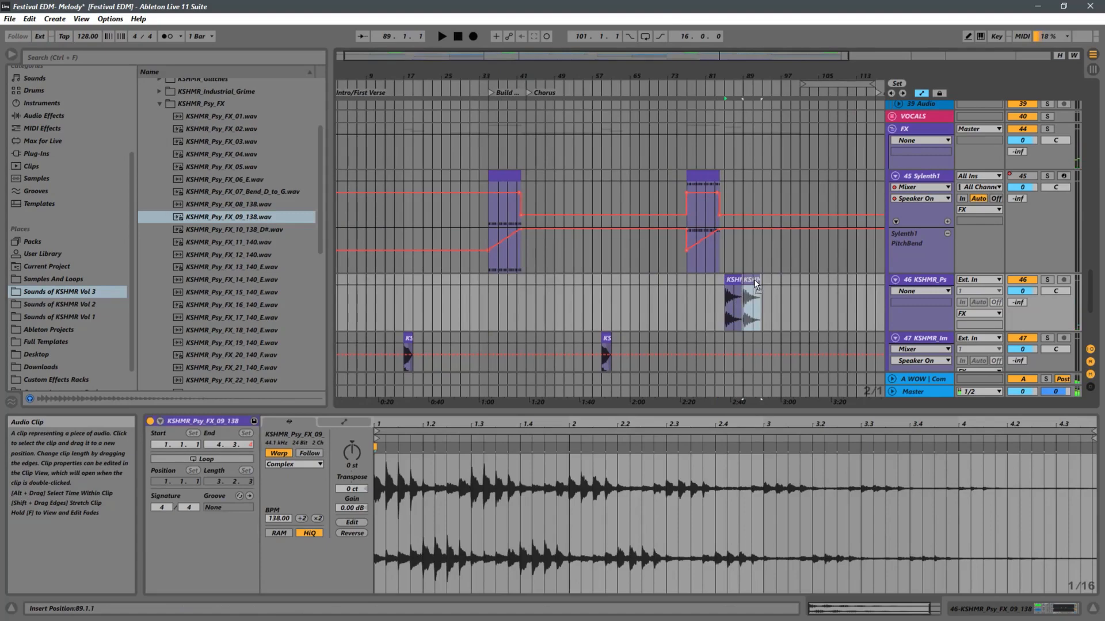
{"action": "left_click", "coordinate": [742, 324]}
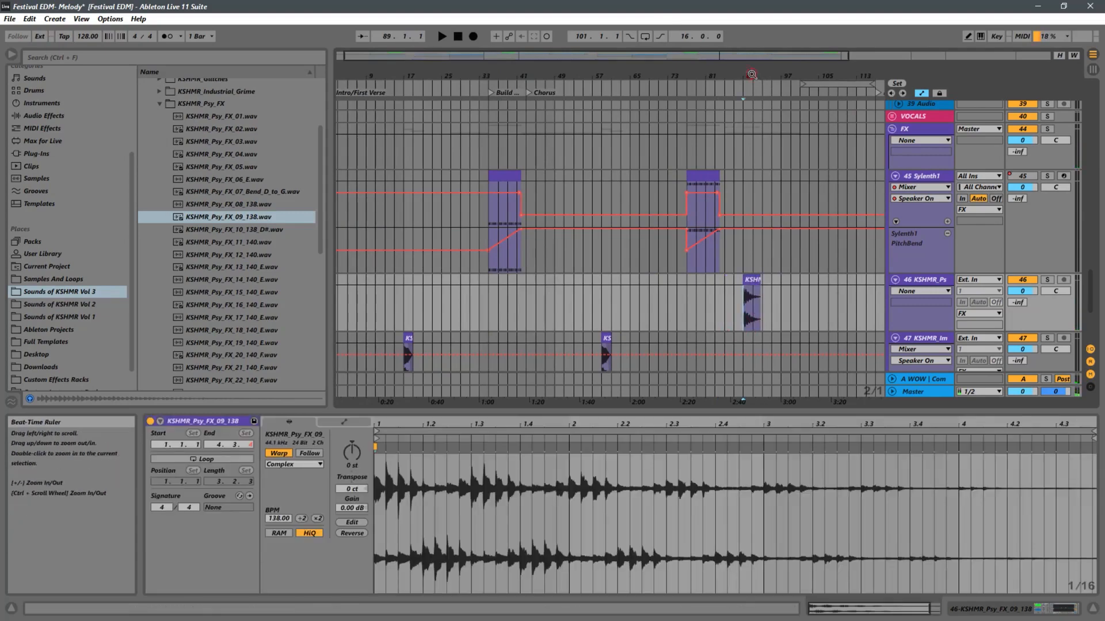
Play the arrangement from bar 89 and check the synth and bass tracks against the Psy FX clip.
{"action": "left_click_drag", "start_coordinate": [779, 81], "coordinate": [754, 167]}
{"action": "scroll", "coordinate": [723, 295], "scroll_direction": "up", "scroll_amount": 3}
{"action": "scroll", "coordinate": [723, 294], "scroll_direction": "up", "scroll_amount": 8}
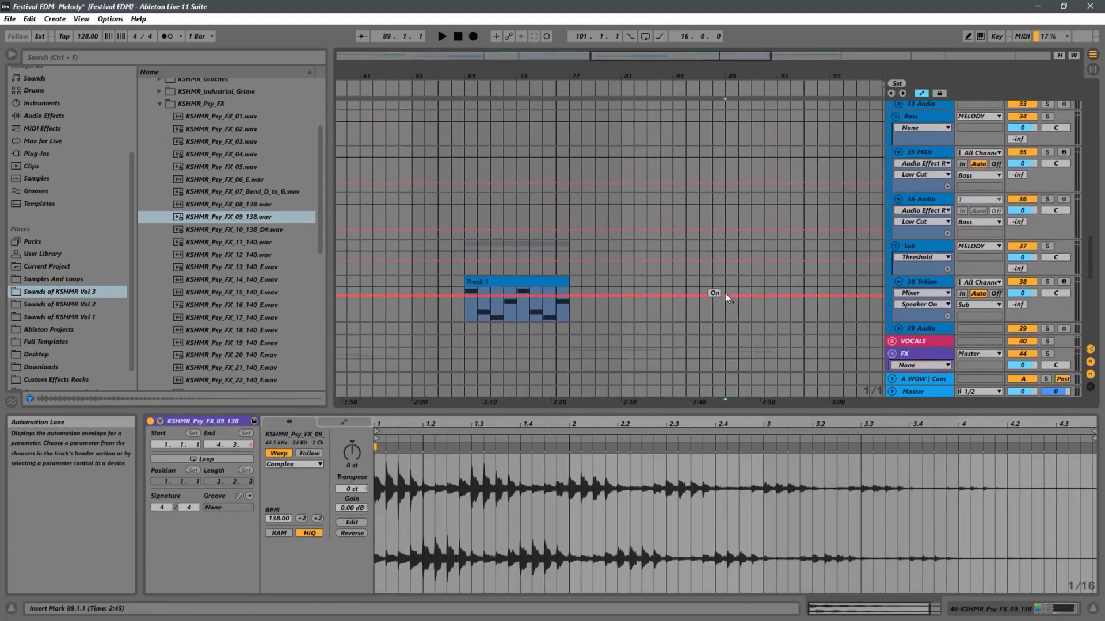
{"action": "key", "text": "space"}
{"action": "scroll", "coordinate": [746, 281], "scroll_direction": "up", "scroll_amount": 5}
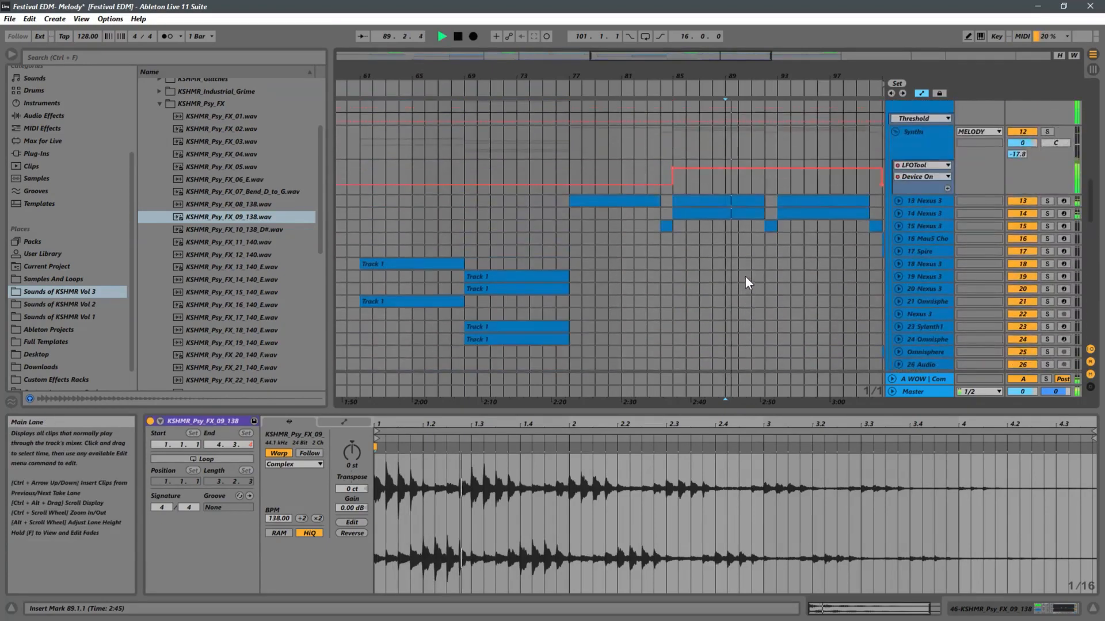
{"action": "scroll", "coordinate": [766, 273], "scroll_direction": "down", "scroll_amount": 9}
{"action": "scroll", "coordinate": [767, 276], "scroll_direction": "down", "scroll_amount": 10}
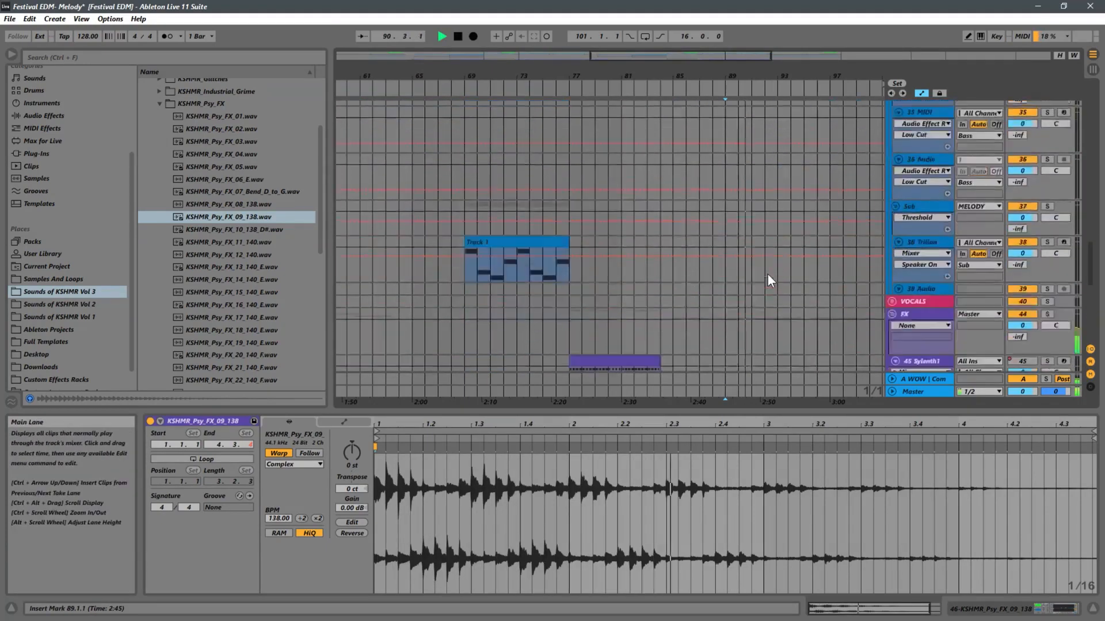
Move the Psy FX clip to start at bar 93 and play it from 92.4.1.
{"action": "left_click_drag", "start_coordinate": [749, 270], "coordinate": [806, 270]}
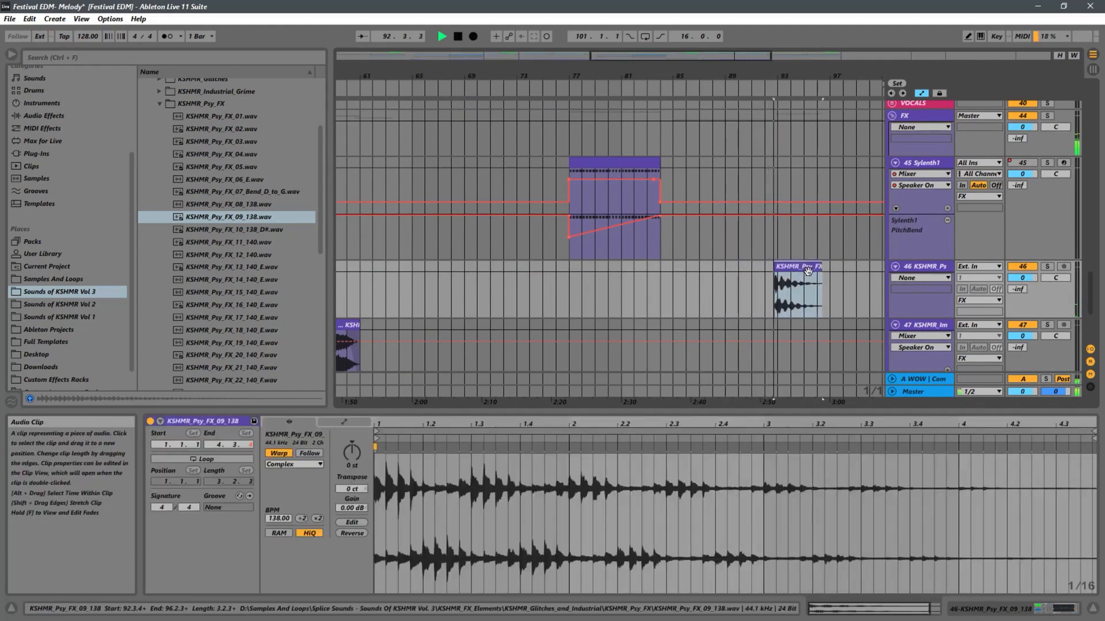
{"action": "left_click_drag", "start_coordinate": [800, 84], "coordinate": [763, 266]}
{"action": "left_click", "coordinate": [737, 291]}
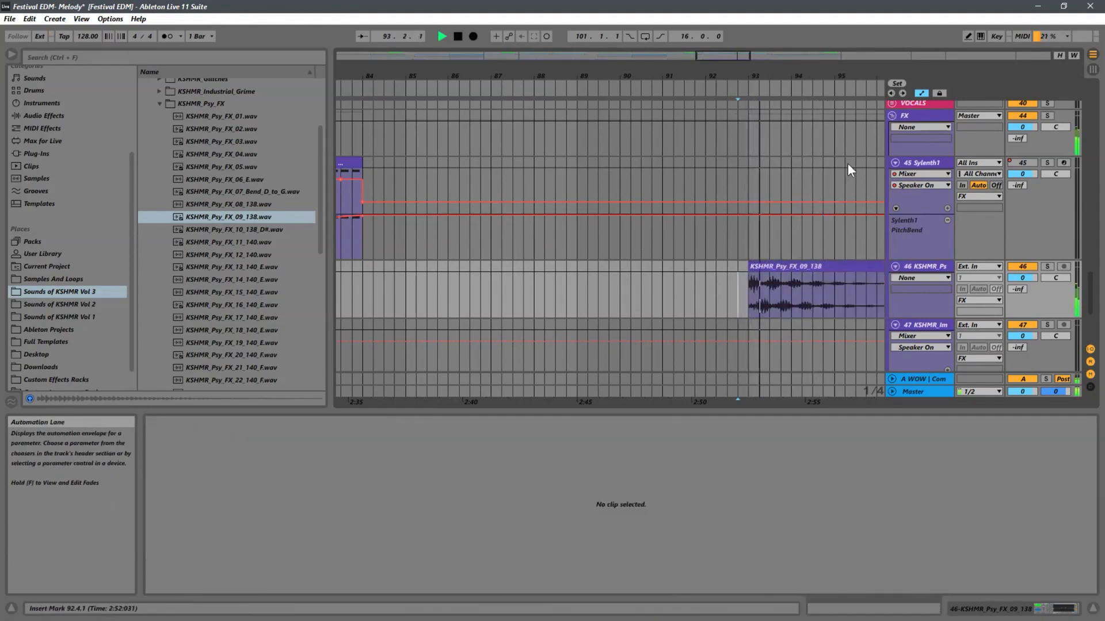
Copy the Psy FX clip to bar 51 in the first chorus on track 46 and play from bar 49.
{"action": "left_click_drag", "start_coordinate": [763, 77], "coordinate": [618, 26]}
{"action": "scroll", "coordinate": [510, 126], "scroll_direction": "up", "scroll_amount": 4}
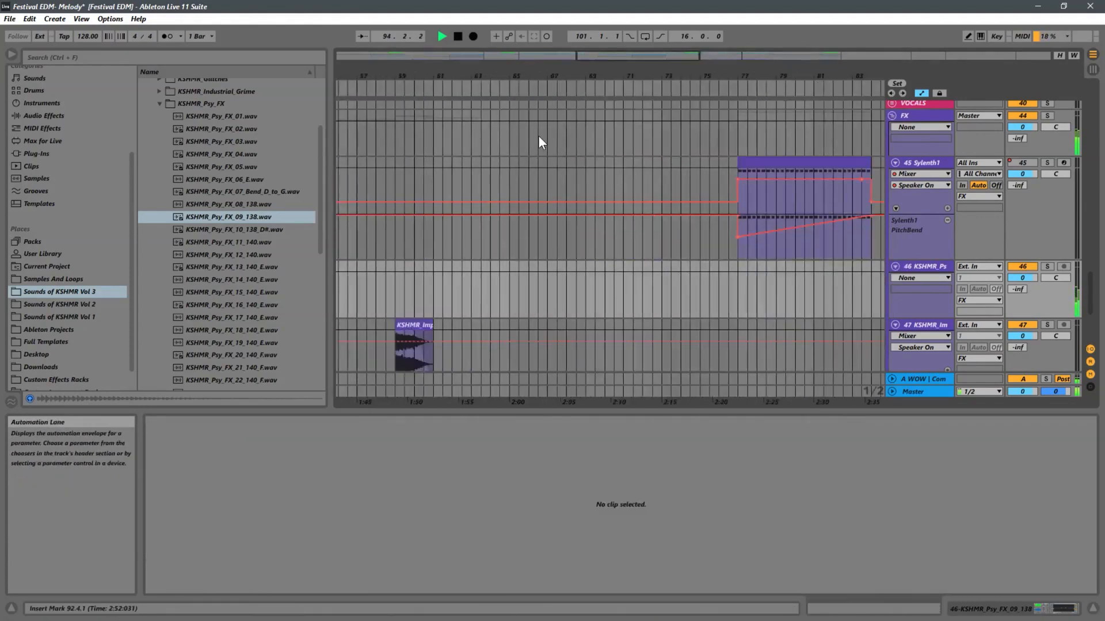
{"action": "scroll", "coordinate": [536, 136], "scroll_direction": "down", "scroll_amount": 4}
{"action": "scroll", "coordinate": [486, 145], "scroll_direction": "up", "scroll_amount": 2}
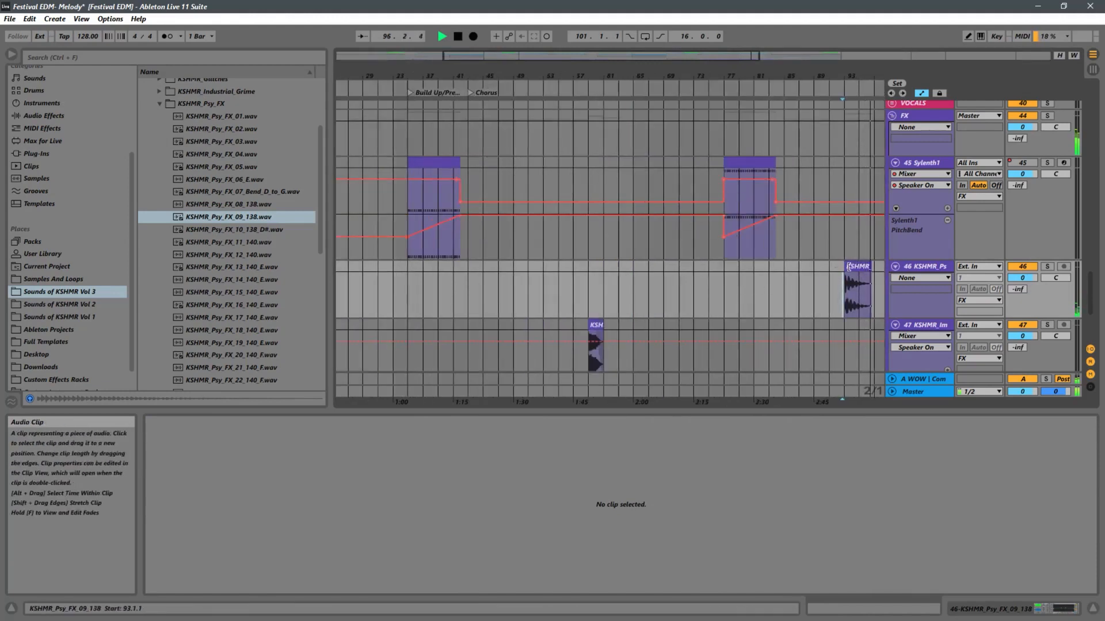
{"action": "left_click", "coordinate": [849, 266]}
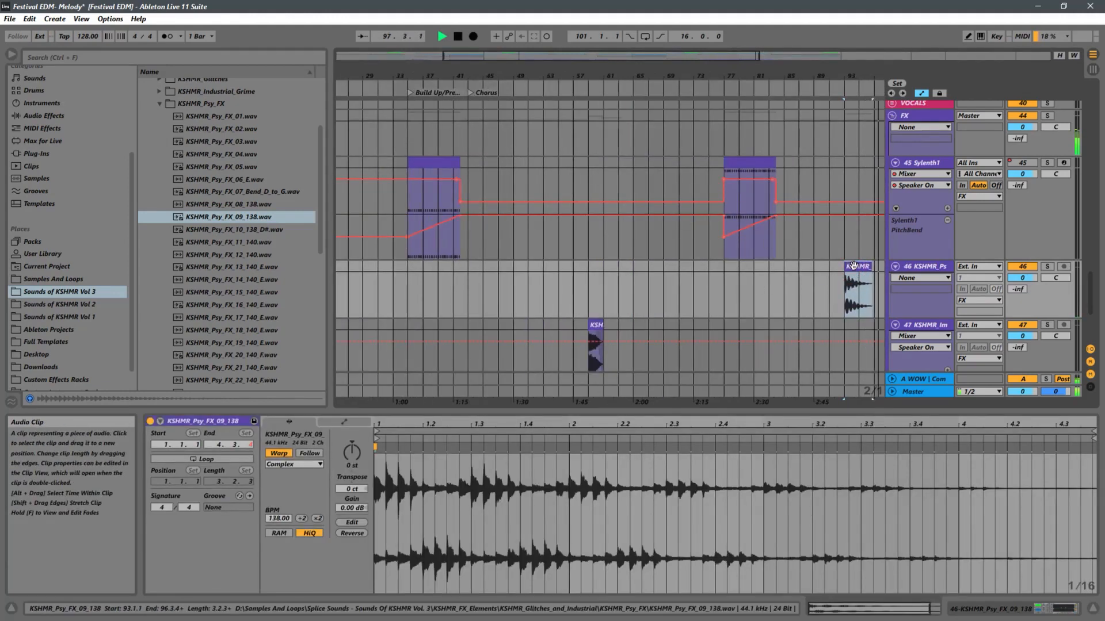
{"action": "left_click_drag", "start_coordinate": [854, 267], "coordinate": [543, 273]}
{"action": "left_click", "coordinate": [521, 290]}
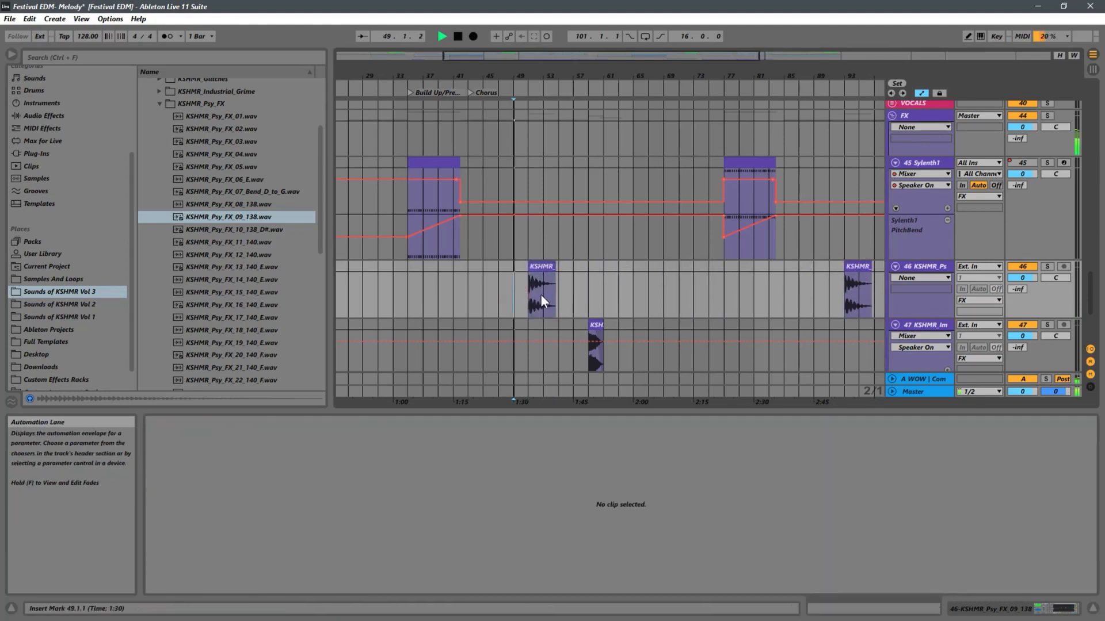
Try a copy of the bar 51 Psy FX clip at bar 17 on track 46 and delete it after listening.
{"action": "scroll", "coordinate": [543, 291], "scroll_direction": "up", "scroll_amount": 5}
{"action": "scroll", "coordinate": [544, 283], "scroll_direction": "up", "scroll_amount": 10}
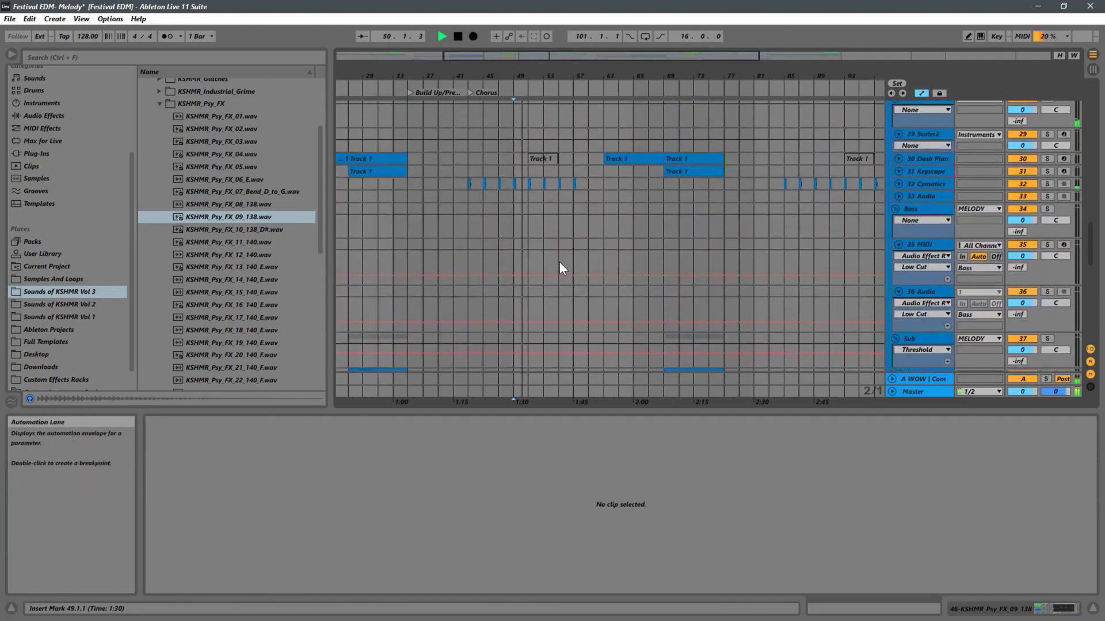
{"action": "scroll", "coordinate": [559, 262], "scroll_direction": "down", "scroll_amount": 11}
{"action": "scroll", "coordinate": [559, 264], "scroll_direction": "down", "scroll_amount": 5}
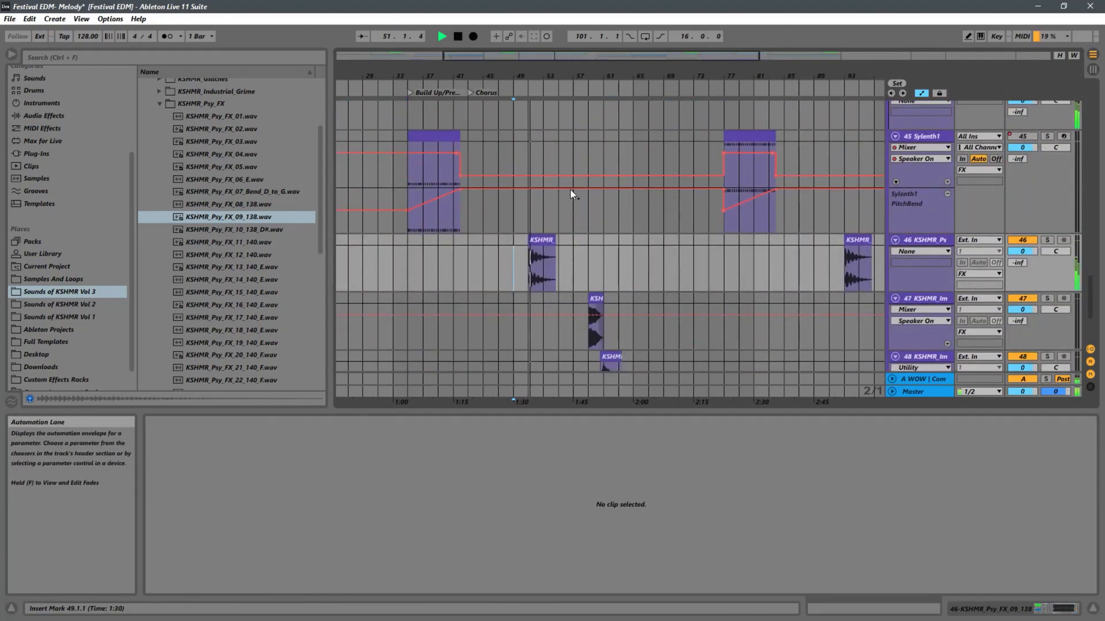
{"action": "left_click_drag", "start_coordinate": [507, 76], "coordinate": [751, 75]}
{"action": "left_click", "coordinate": [723, 240]}
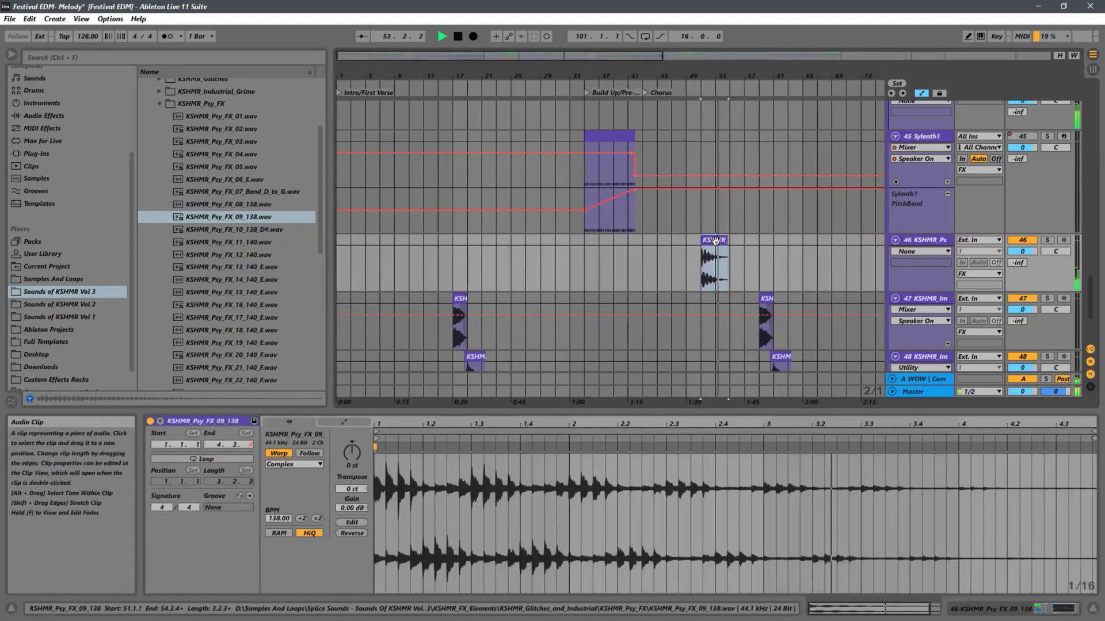
{"action": "left_click_drag", "start_coordinate": [723, 242], "coordinate": [466, 253]}
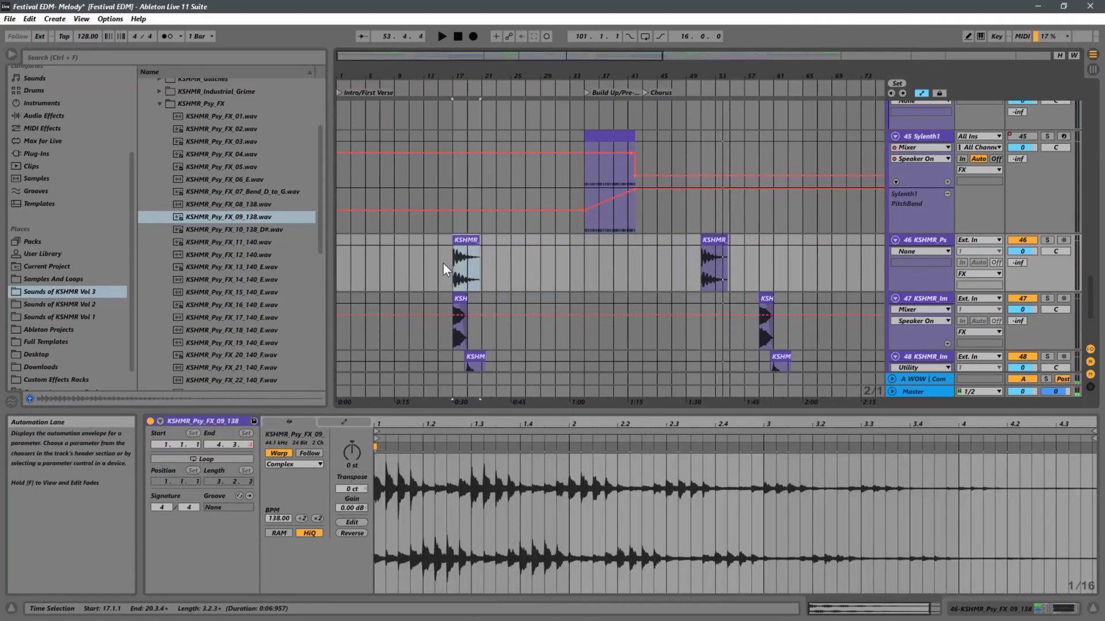
{"action": "left_click_drag", "start_coordinate": [451, 71], "coordinate": [486, 122]}
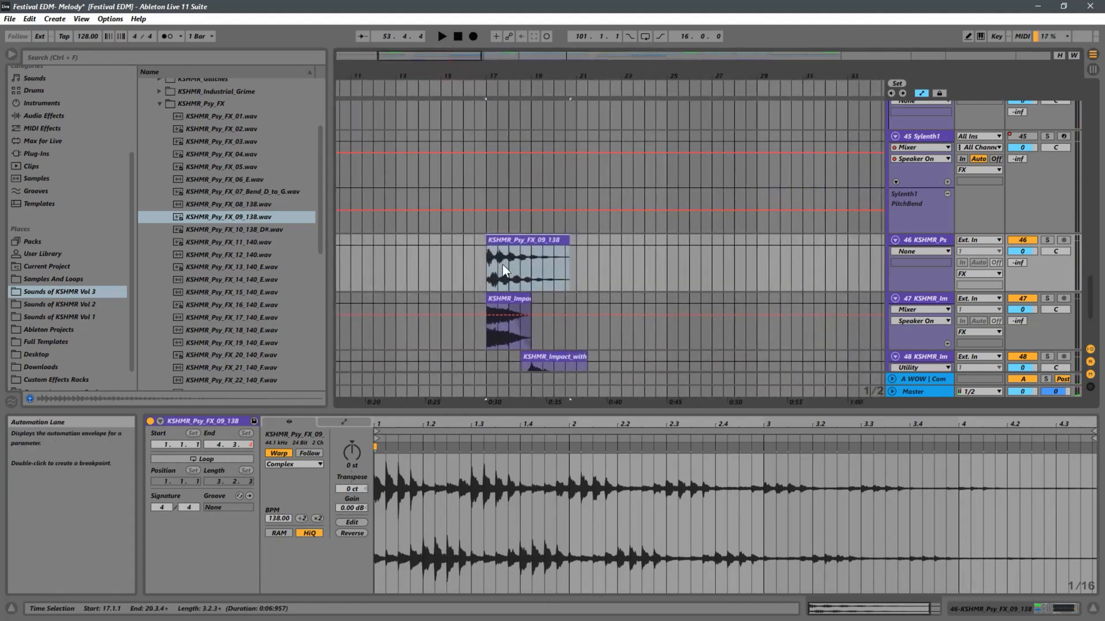
{"action": "left_click", "coordinate": [460, 264]}
{"action": "key", "text": "space"}
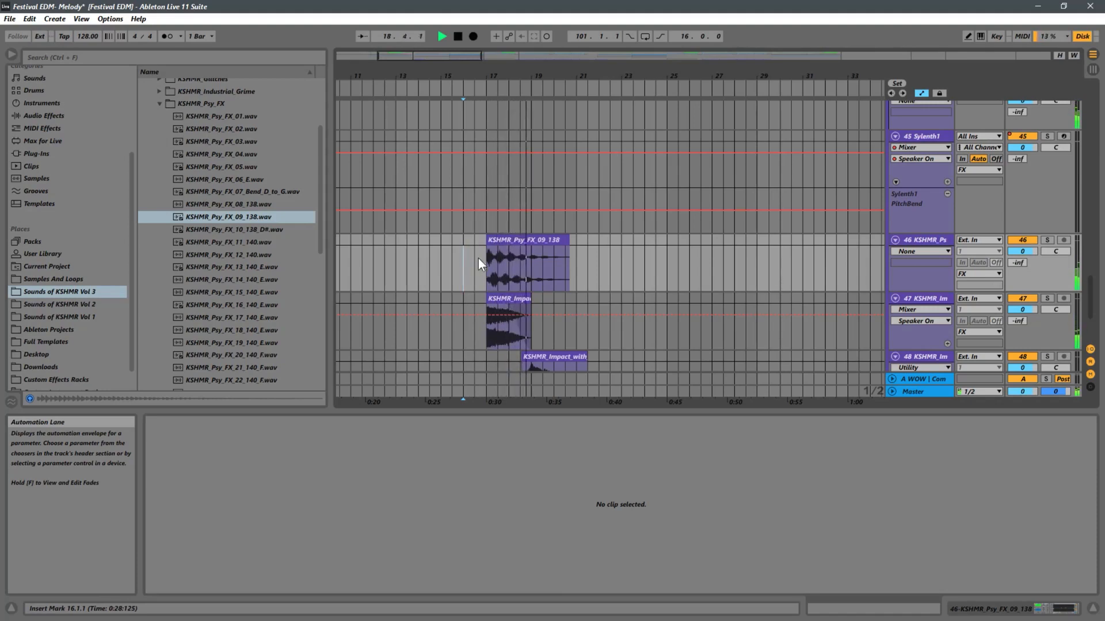
{"action": "left_click", "coordinate": [544, 242]}
{"action": "key", "text": "Delete"}
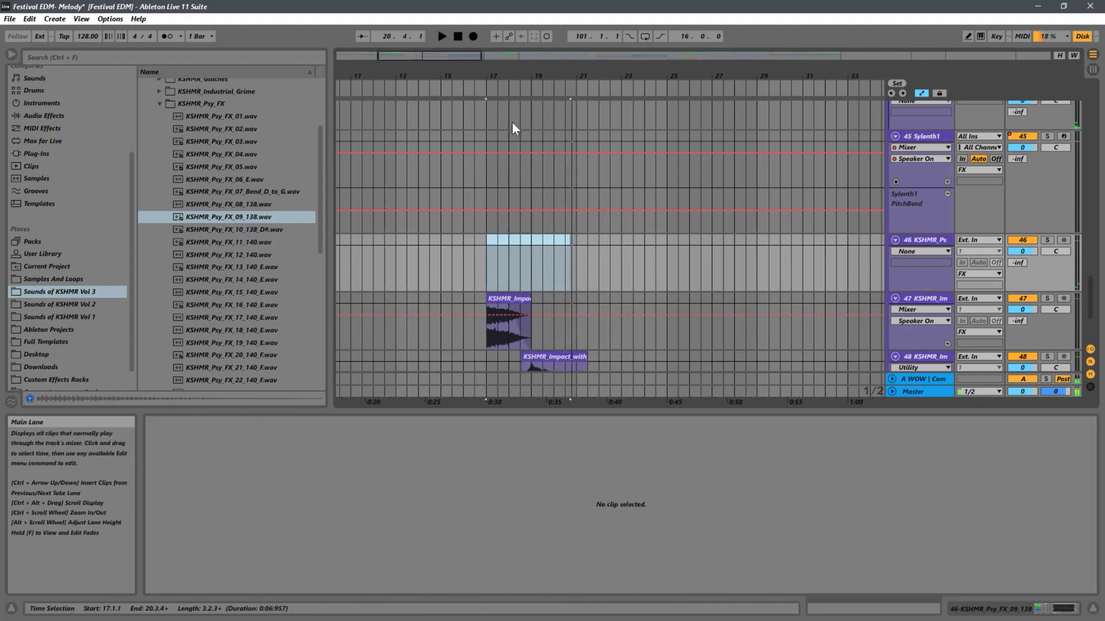
Try pasting the copied clips at bar 9 on track 46 and undo the paste.
{"action": "left_click_drag", "start_coordinate": [407, 71], "coordinate": [566, 2]}
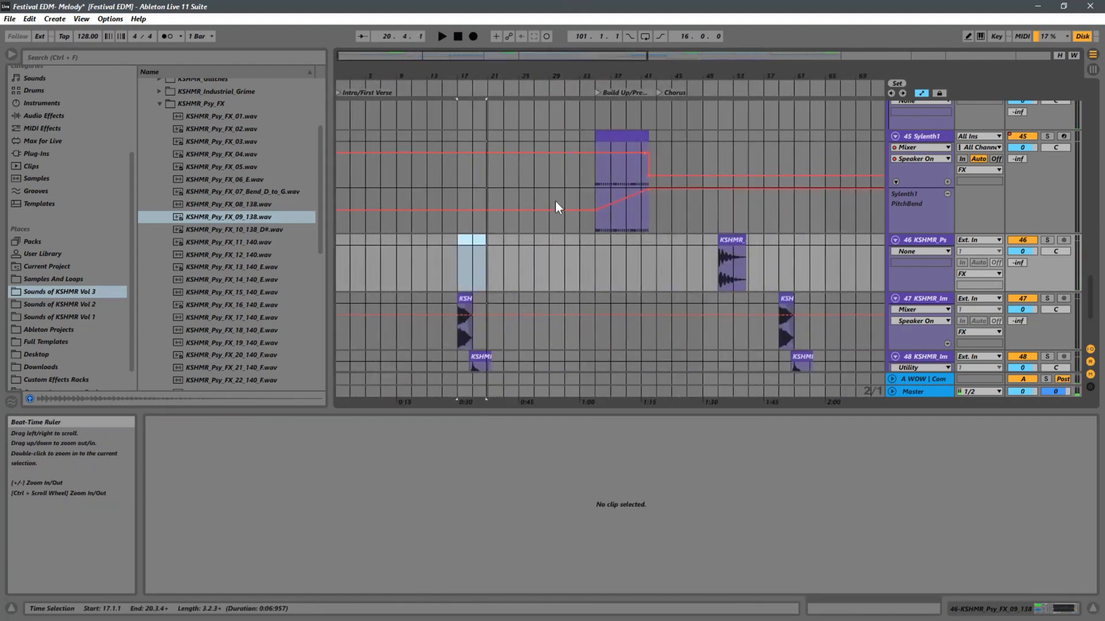
{"action": "left_click", "coordinate": [396, 257]}
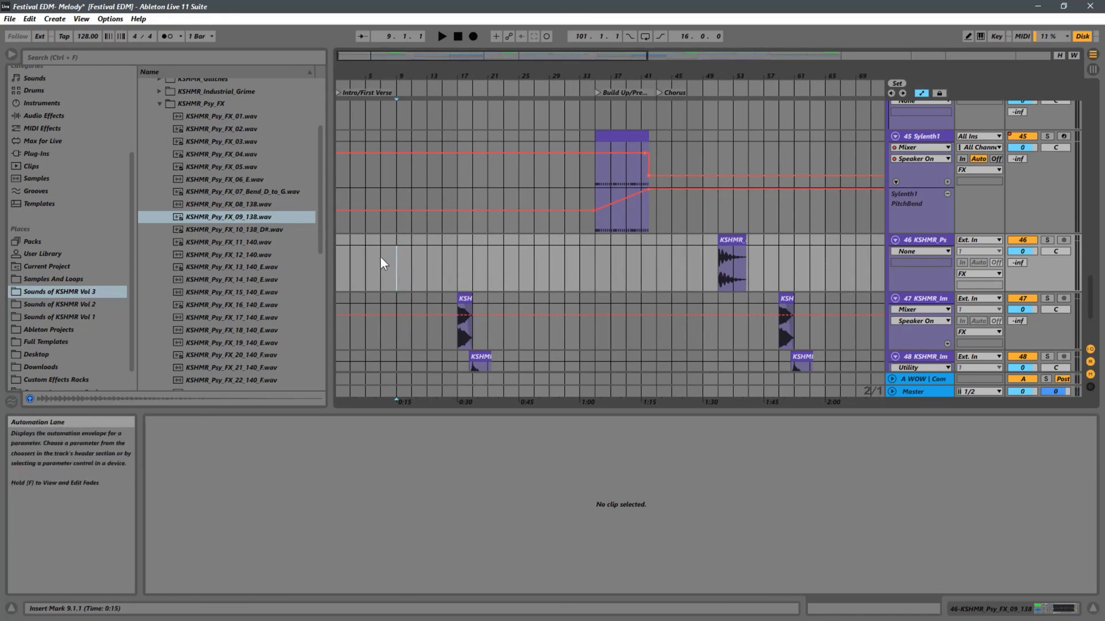
{"action": "left_click", "coordinate": [397, 257]}
{"action": "key", "text": "ctrl+v"}
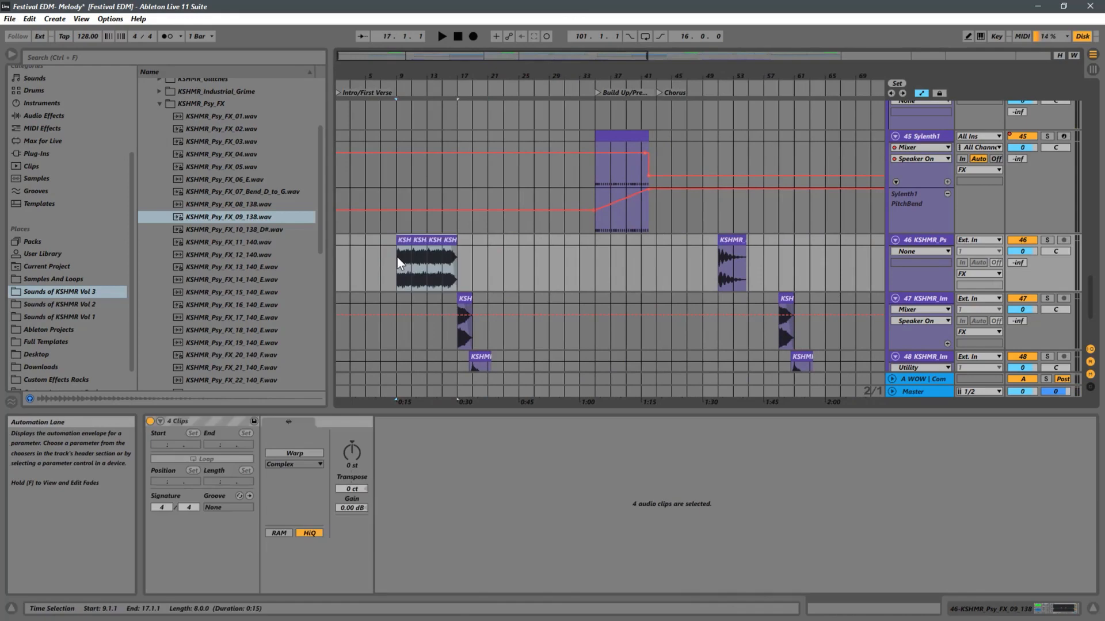
{"action": "key", "text": "ctrl+z"}
Copy the Psy FX clip from bar 51 to bar 9 on track 46 and play the arrangement from bar 1.
{"action": "left_click_drag", "start_coordinate": [727, 241], "coordinate": [396, 257]}
{"action": "key", "text": "space"}
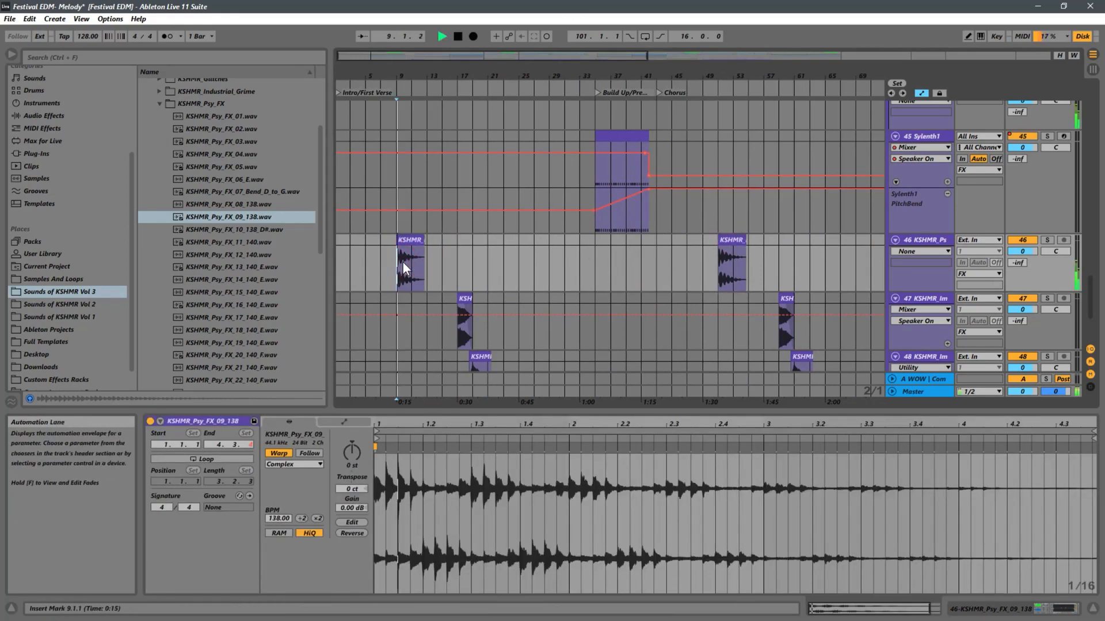
{"action": "left_click", "coordinate": [341, 276]}
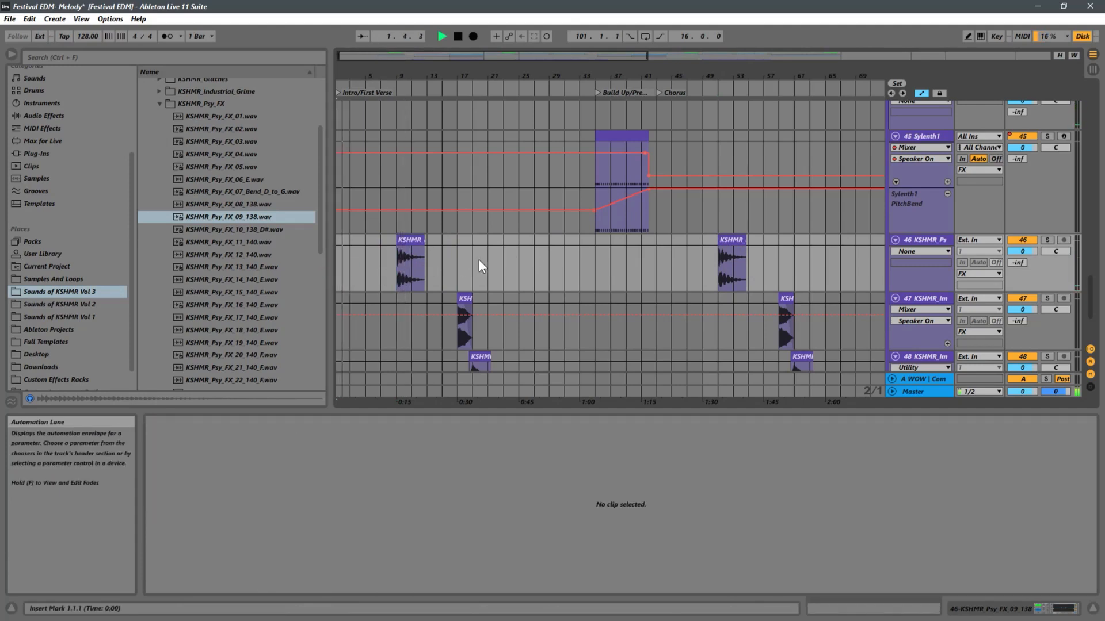
Copy the Psy FX clip from bar 9 to bar 35 on track 46, at the start of the build-up.
{"action": "scroll", "coordinate": [479, 267], "scroll_direction": "down", "scroll_amount": 1}
{"action": "scroll", "coordinate": [478, 260], "scroll_direction": "down", "scroll_amount": 3}
{"action": "scroll", "coordinate": [479, 276], "scroll_direction": "up", "scroll_amount": 2}
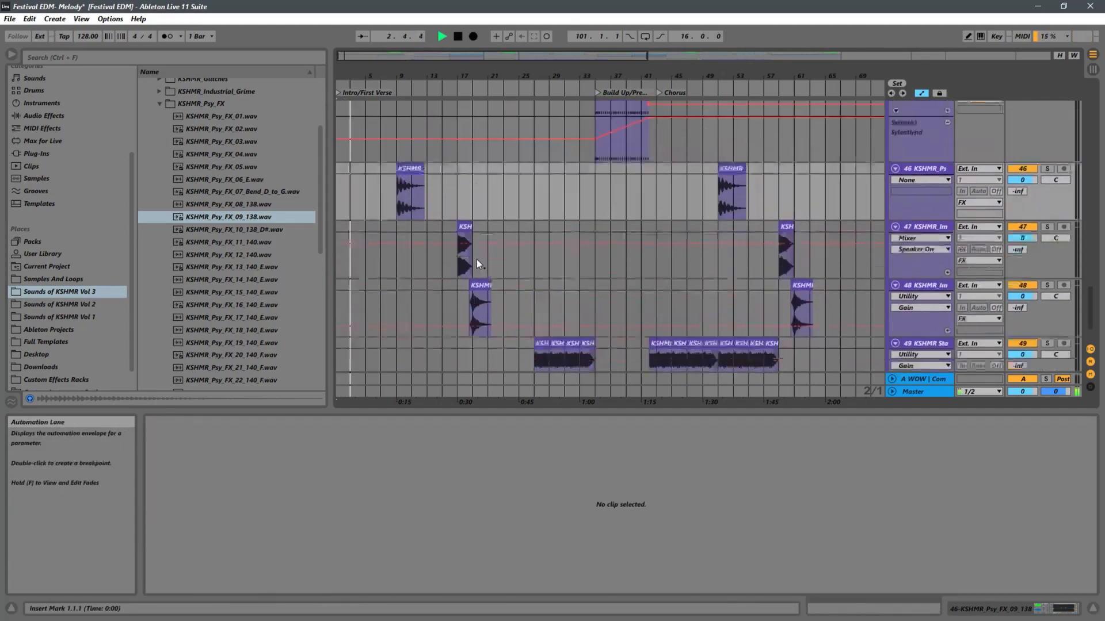
{"action": "scroll", "coordinate": [476, 259], "scroll_direction": "up", "scroll_amount": 5}
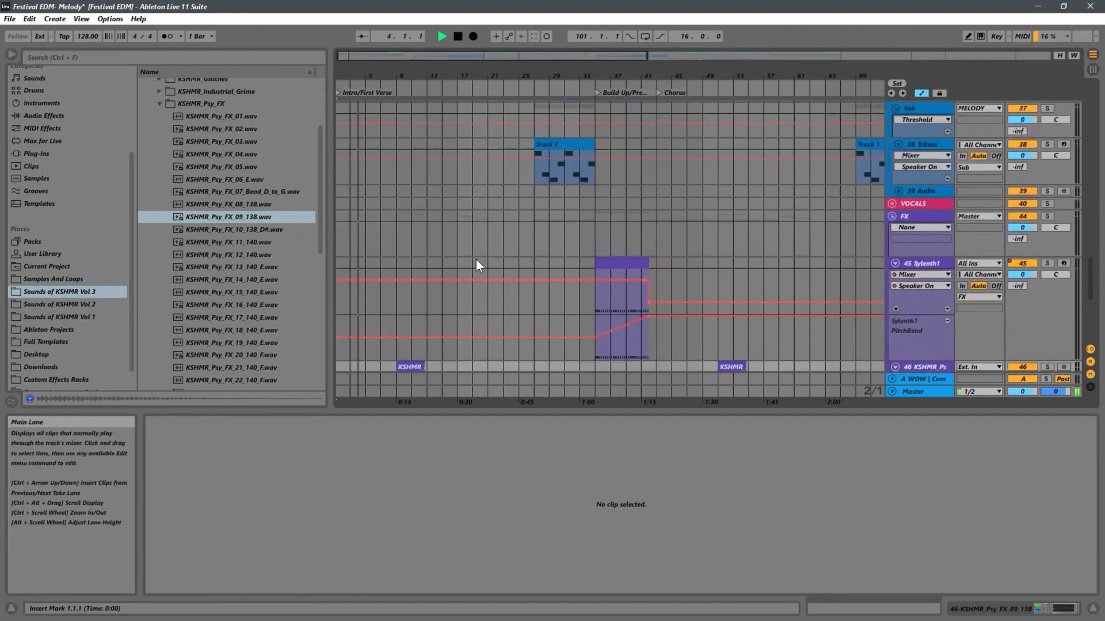
{"action": "scroll", "coordinate": [475, 260], "scroll_direction": "down", "scroll_amount": 2}
{"action": "scroll", "coordinate": [475, 260], "scroll_direction": "down", "scroll_amount": 2}
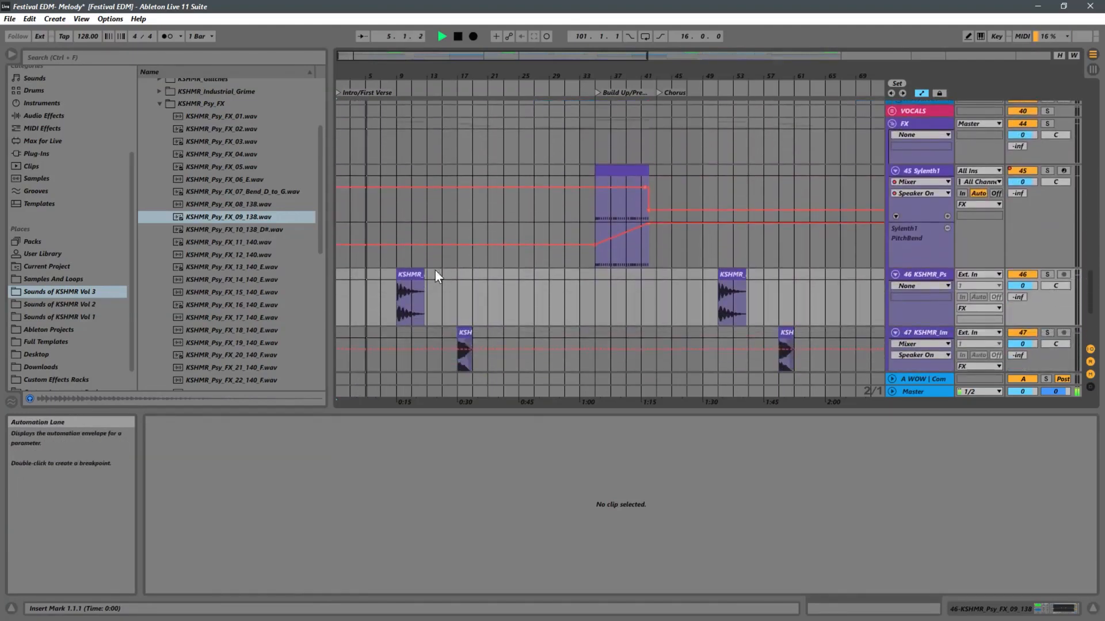
{"action": "left_click_drag", "start_coordinate": [414, 273], "coordinate": [602, 287]}
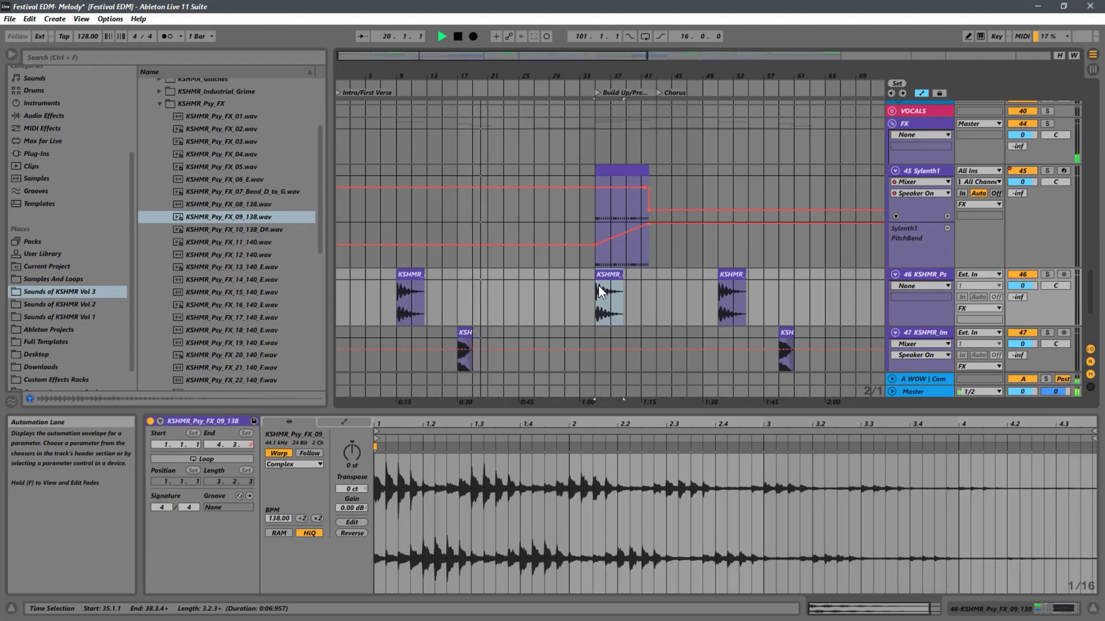
Try a copy of the bar 9 Psy FX clip at bar 27 on track 46 and delete the copy.
{"action": "scroll", "coordinate": [600, 290], "scroll_direction": "down", "scroll_amount": 5}
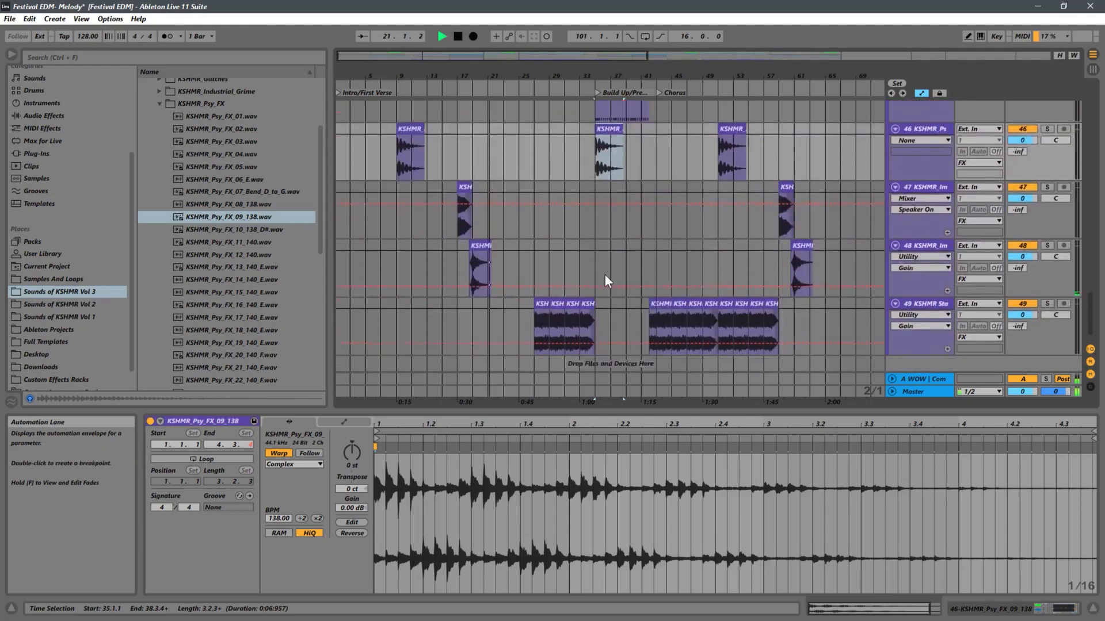
{"action": "double_click", "coordinate": [933, 233]}
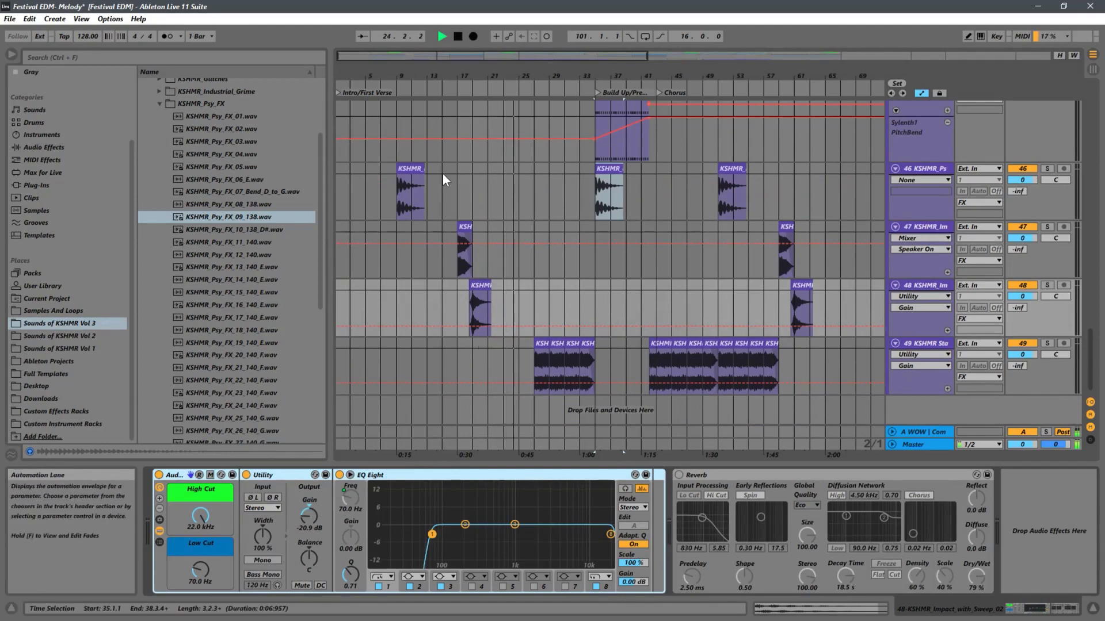
{"action": "left_click", "coordinate": [413, 169]}
{"action": "left_click_drag", "start_coordinate": [414, 168], "coordinate": [561, 183]}
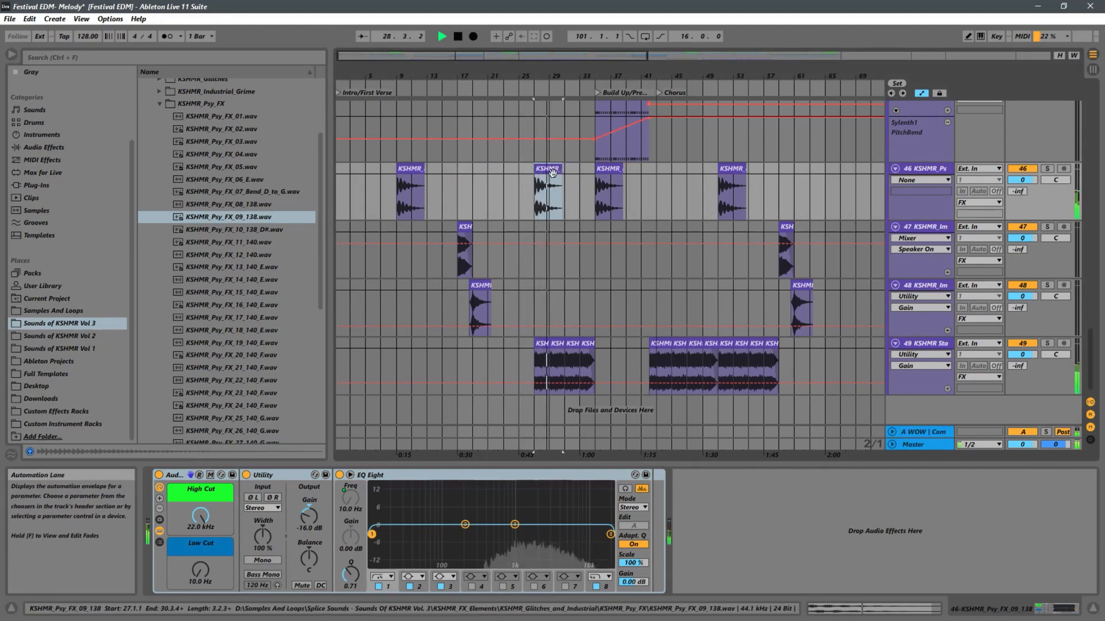
{"action": "key", "text": "Delete"}
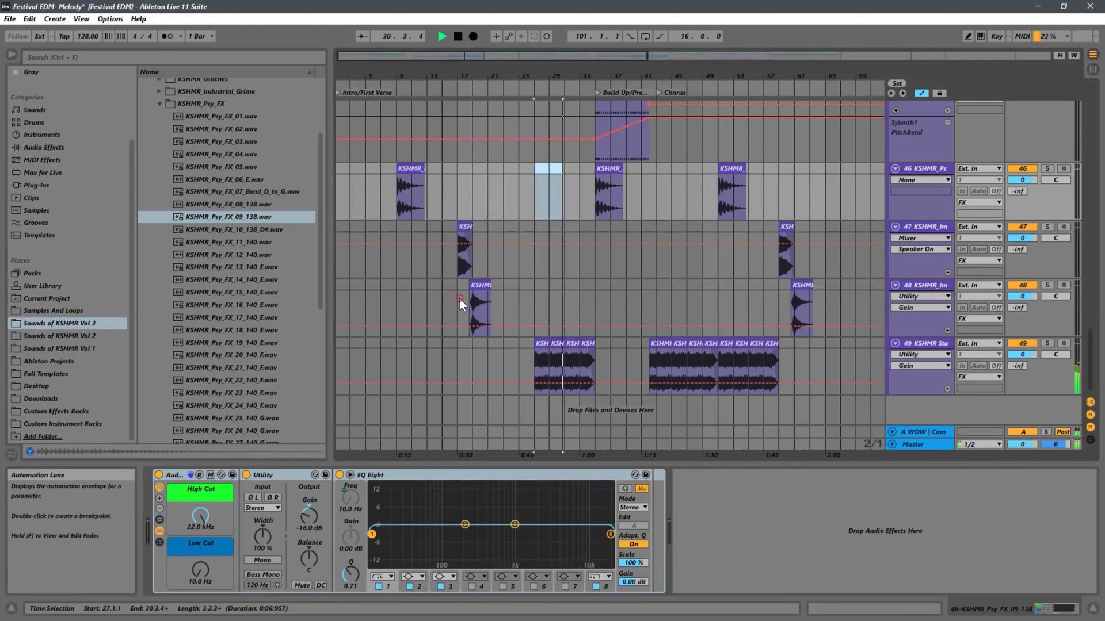
Try a copy of the Impact with Sweep clip near bar 27 on track 48, played from bar 25, and delete the copy.
{"action": "left_click", "coordinate": [485, 283]}
{"action": "left_click_drag", "start_coordinate": [493, 290], "coordinate": [554, 291]}
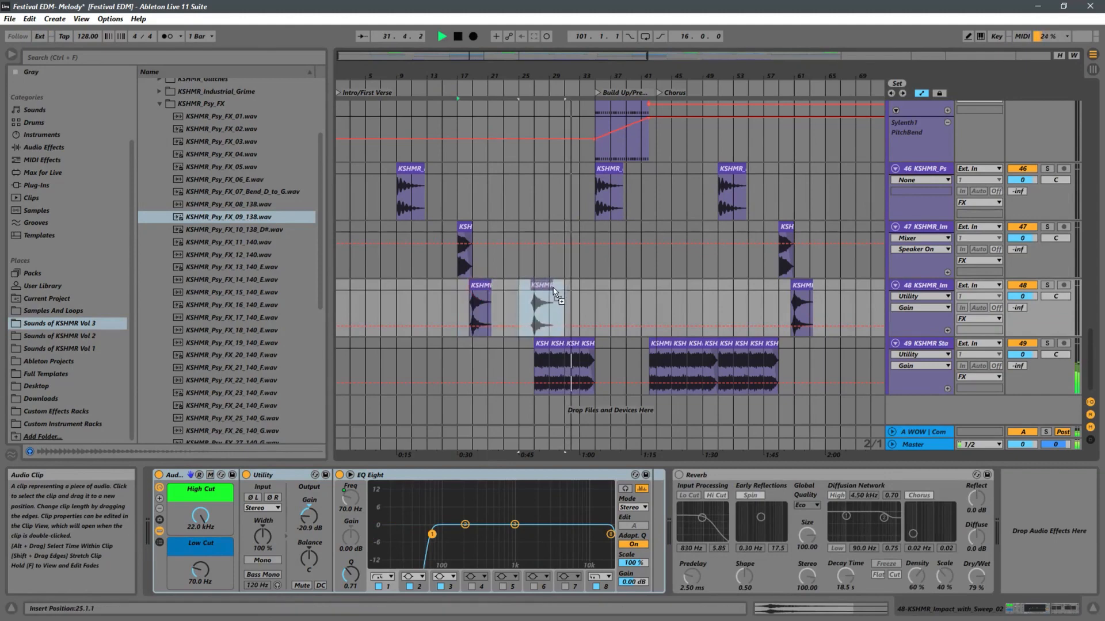
{"action": "left_click", "coordinate": [519, 311]}
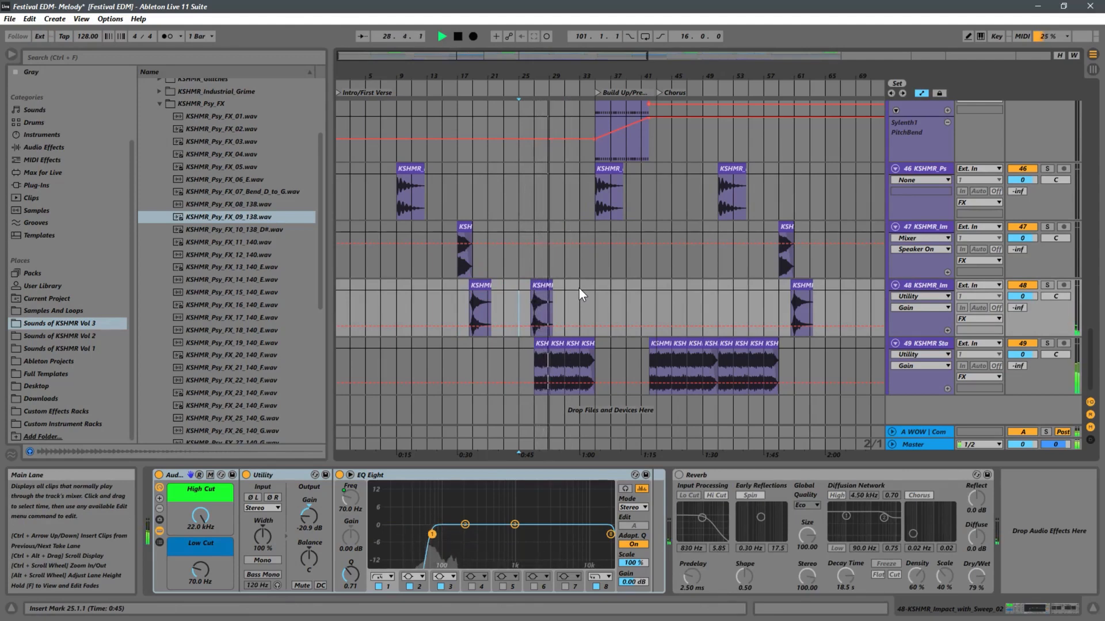
{"action": "left_click", "coordinate": [541, 286]}
{"action": "key", "text": "Delete"}
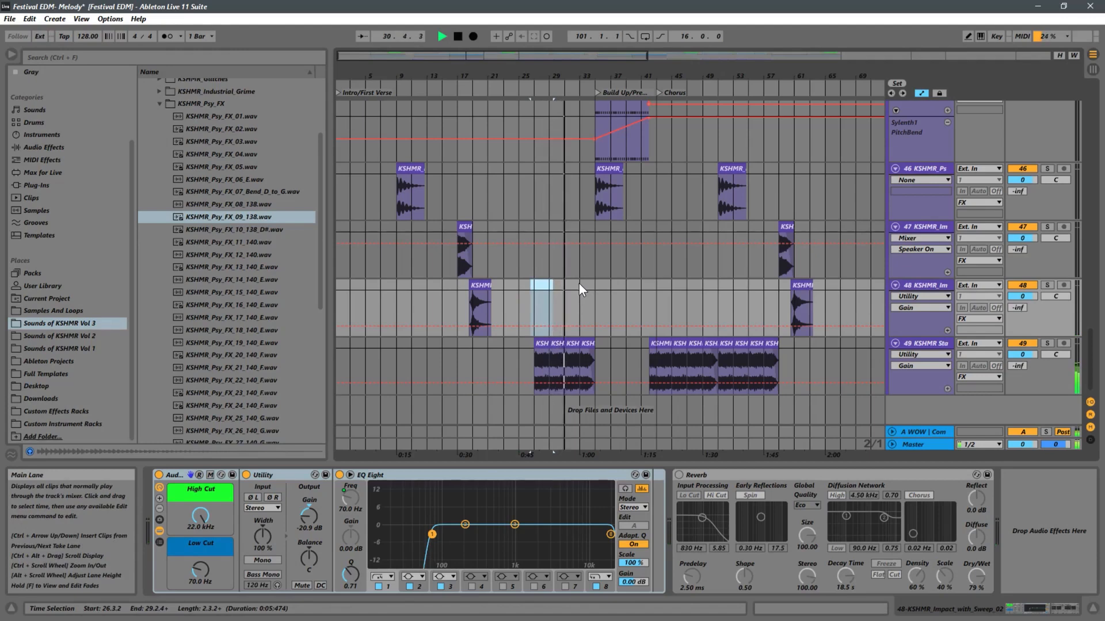
Listen to the build-up from bar 35 with the Psy FX clip on track 46 and stop playback.
{"action": "scroll", "coordinate": [615, 284], "scroll_direction": "up", "scroll_amount": 2}
{"action": "scroll", "coordinate": [615, 284], "scroll_direction": "up", "scroll_amount": 3}
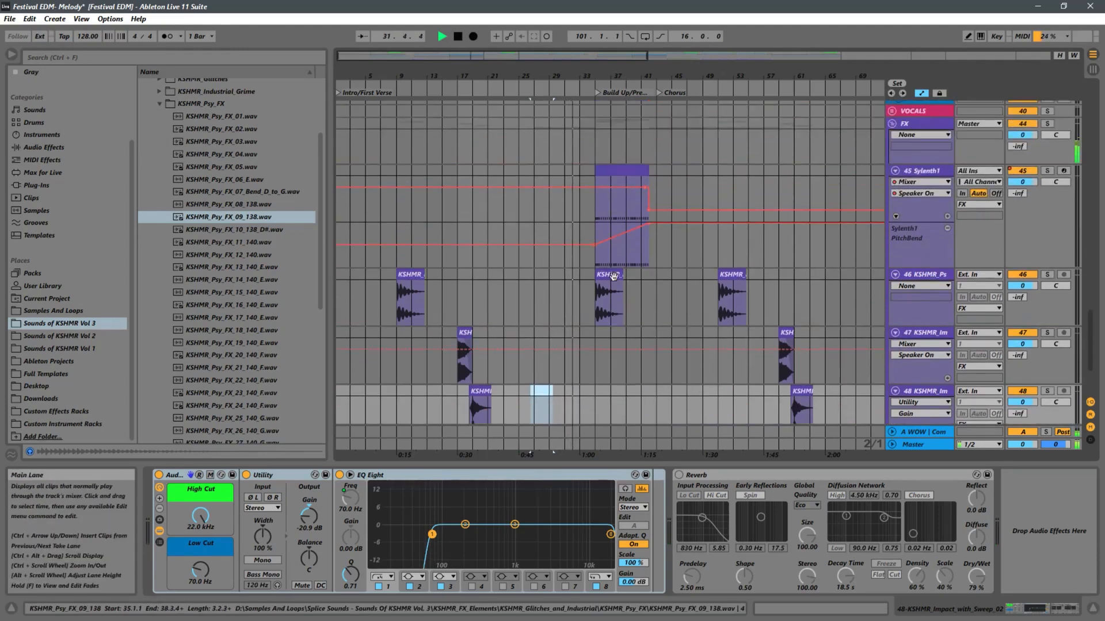
{"action": "left_click_drag", "start_coordinate": [590, 81], "coordinate": [526, 127]}
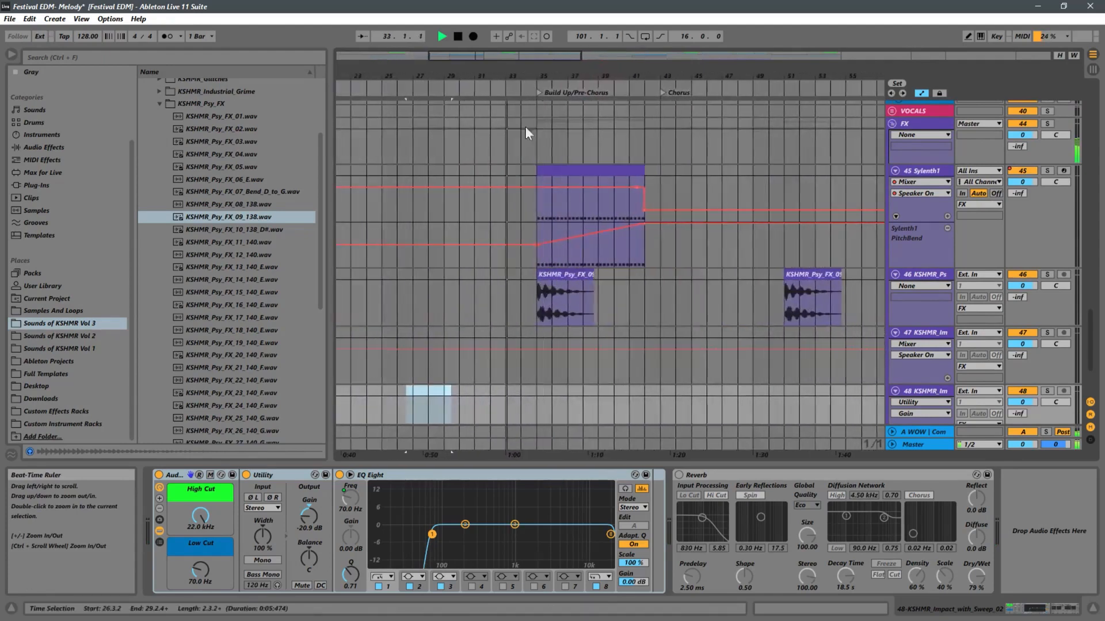
{"action": "scroll", "coordinate": [605, 295], "scroll_direction": "down", "scroll_amount": 6}
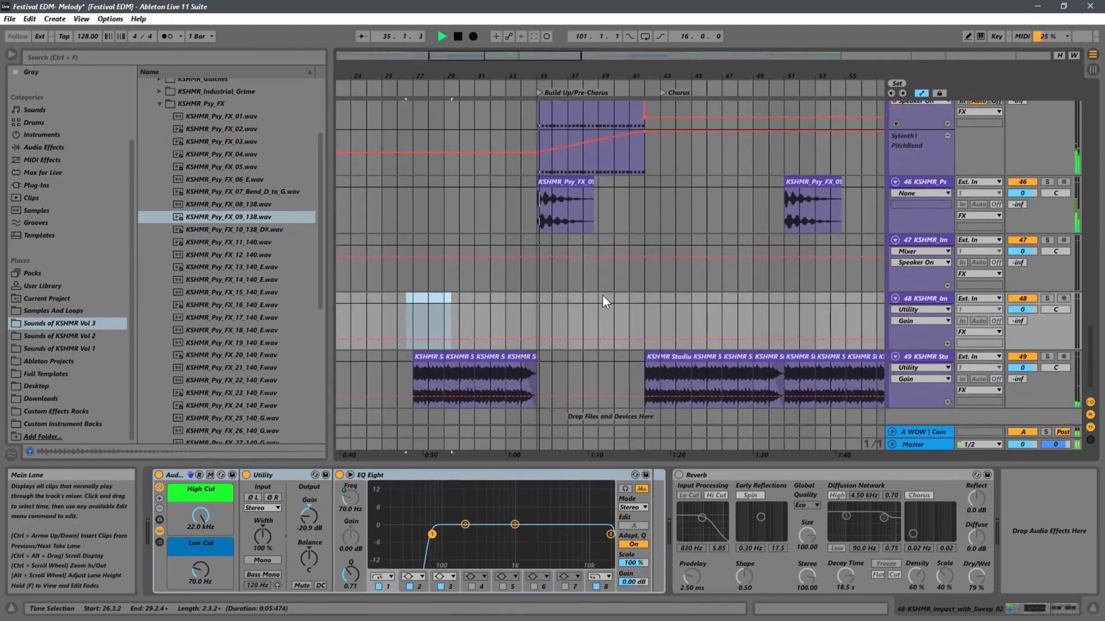
{"action": "left_click", "coordinate": [550, 183]}
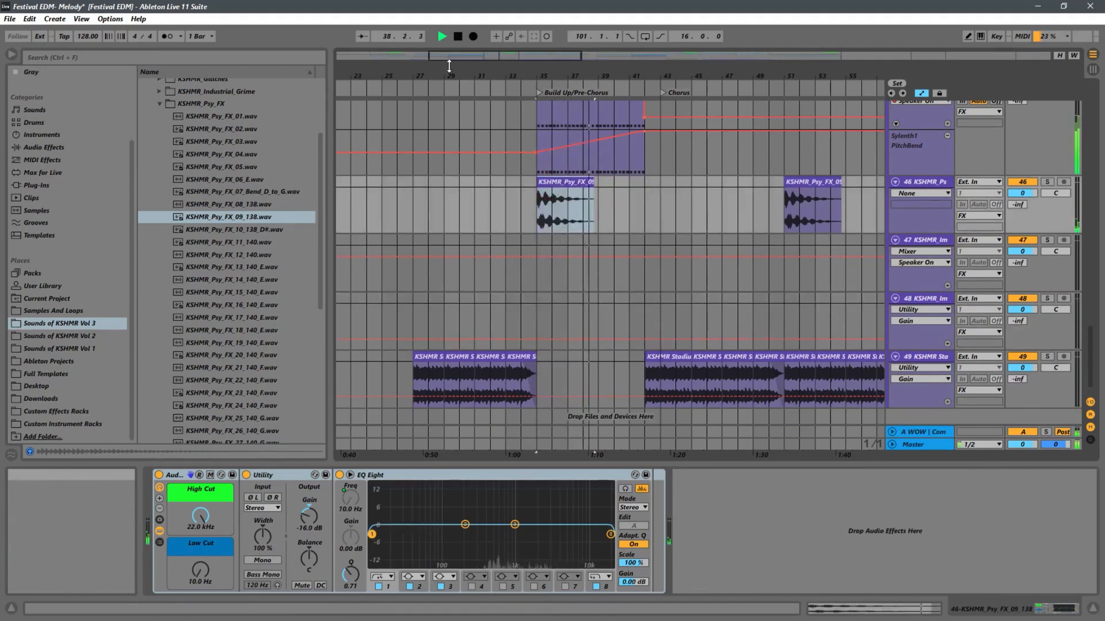
{"action": "key", "text": "space"}
Copy the KSHMR_Impact_01 clip from bar 17 to bar 35 on track 47 and play from just before it.
{"action": "left_click_drag", "start_coordinate": [431, 73], "coordinate": [576, 46]}
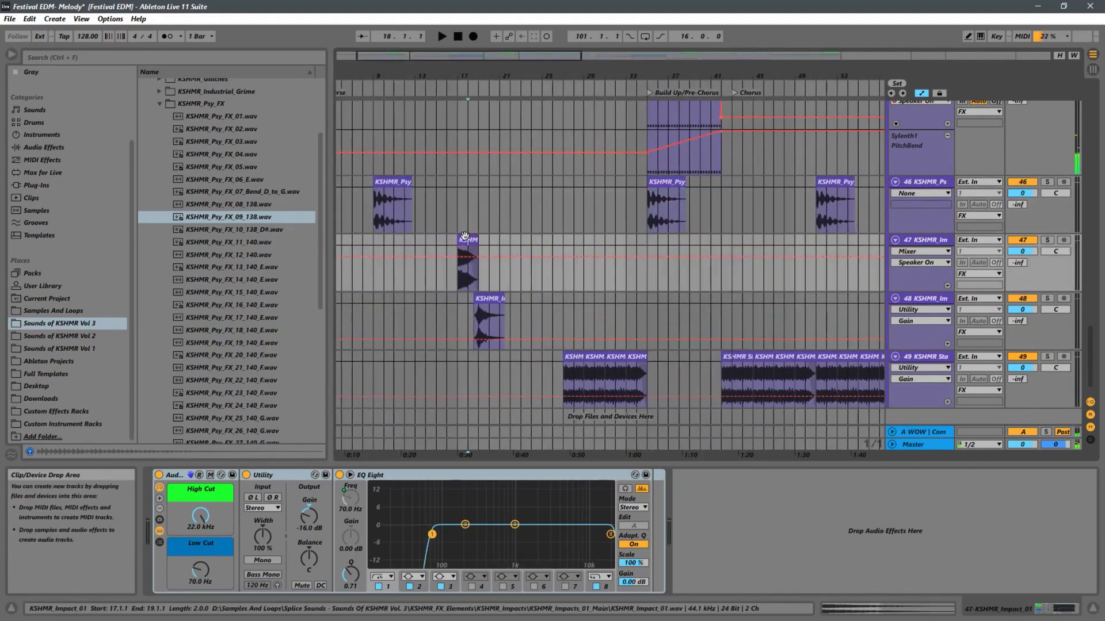
{"action": "left_click_drag", "start_coordinate": [467, 237], "coordinate": [657, 240]}
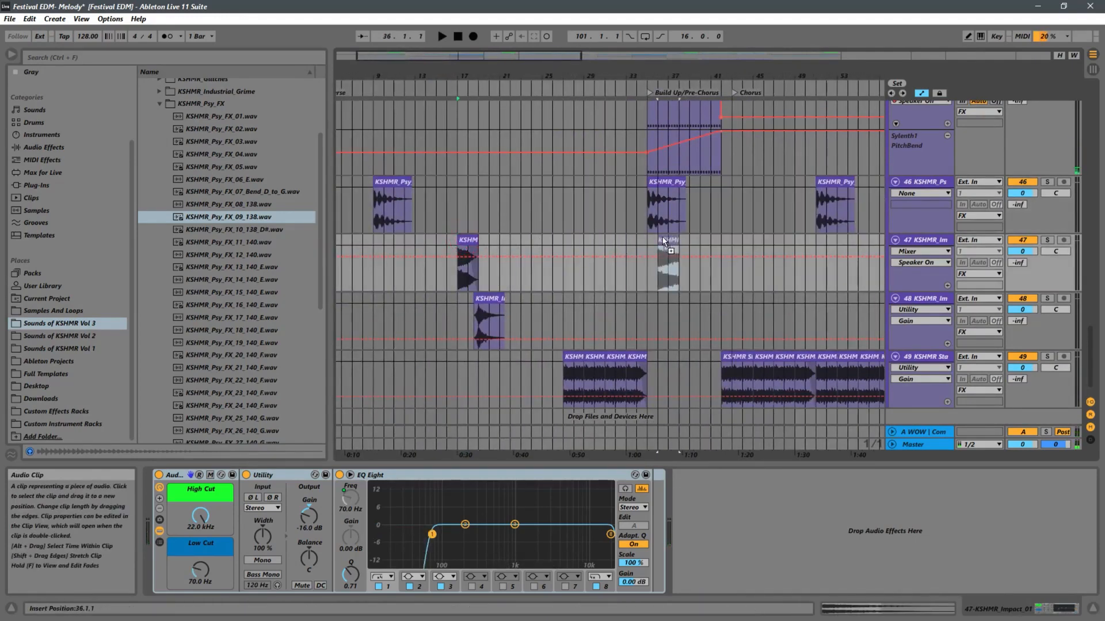
{"action": "left_click", "coordinate": [639, 227]}
{"action": "key", "text": "space"}
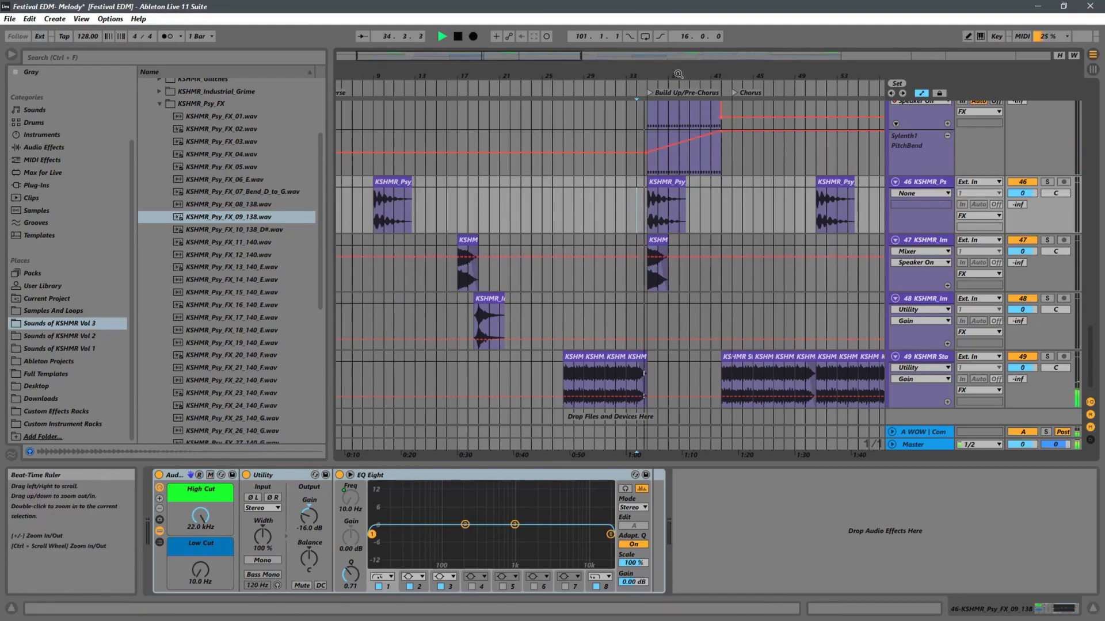
Delete the Psy FX clip at bar 35 on track 46 and replay from just before the build-up.
{"action": "left_click_drag", "start_coordinate": [602, 75], "coordinate": [633, 197]}
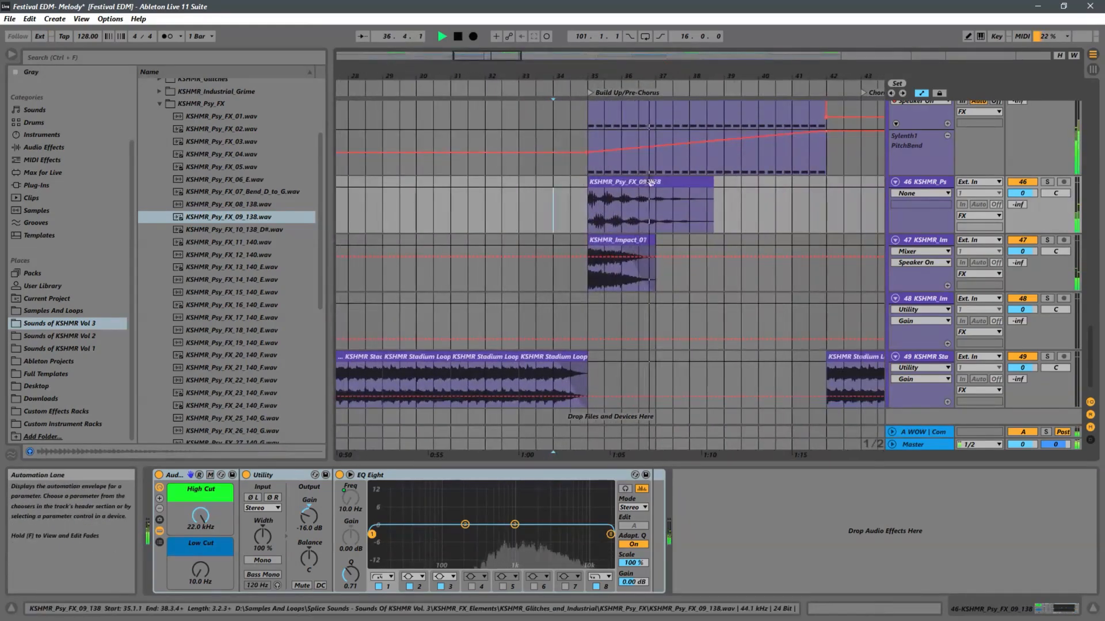
{"action": "left_click", "coordinate": [631, 187]}
{"action": "key", "text": "Delete"}
{"action": "left_click", "coordinate": [571, 199]}
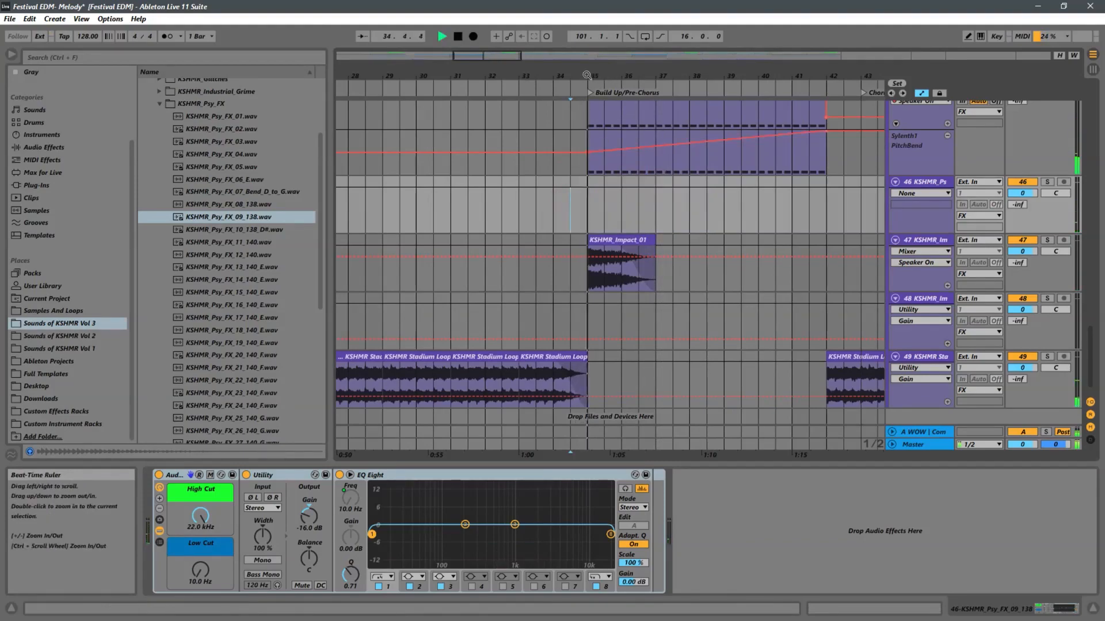
Copy the Impact with Sweep clip on track 48 to the build-up start near bar 35, replacing the KSHMR_Impact_01 clip at bar 35 on track 47.
{"action": "left_click_drag", "start_coordinate": [655, 75], "coordinate": [661, 5]}
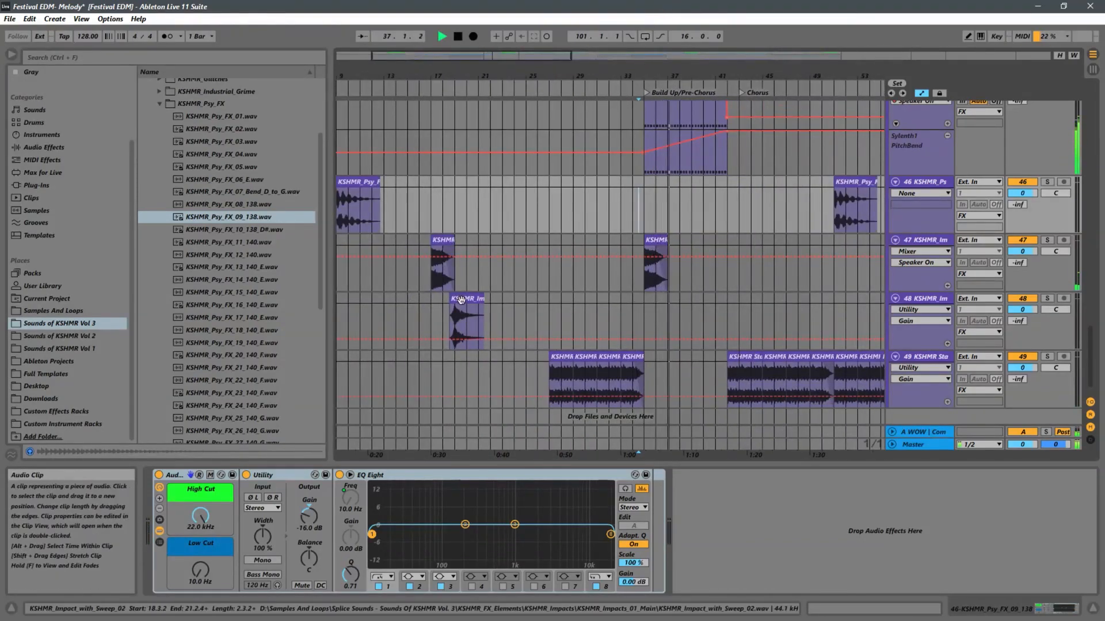
{"action": "left_click_drag", "start_coordinate": [461, 299], "coordinate": [649, 302]}
{"action": "left_click", "coordinate": [649, 242]}
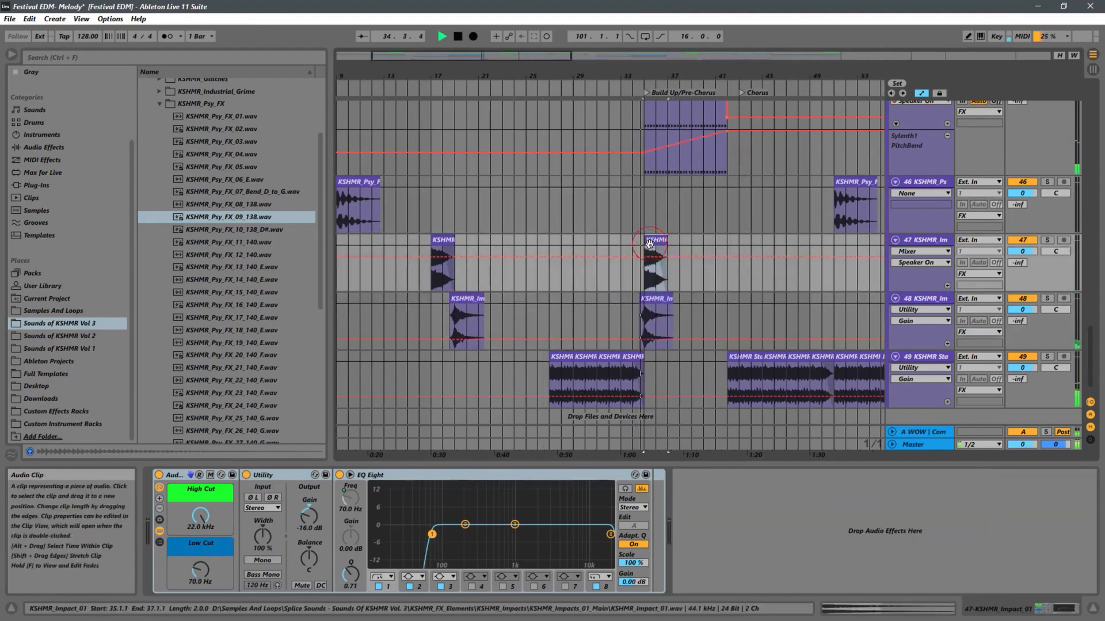
{"action": "key", "text": "Delete"}
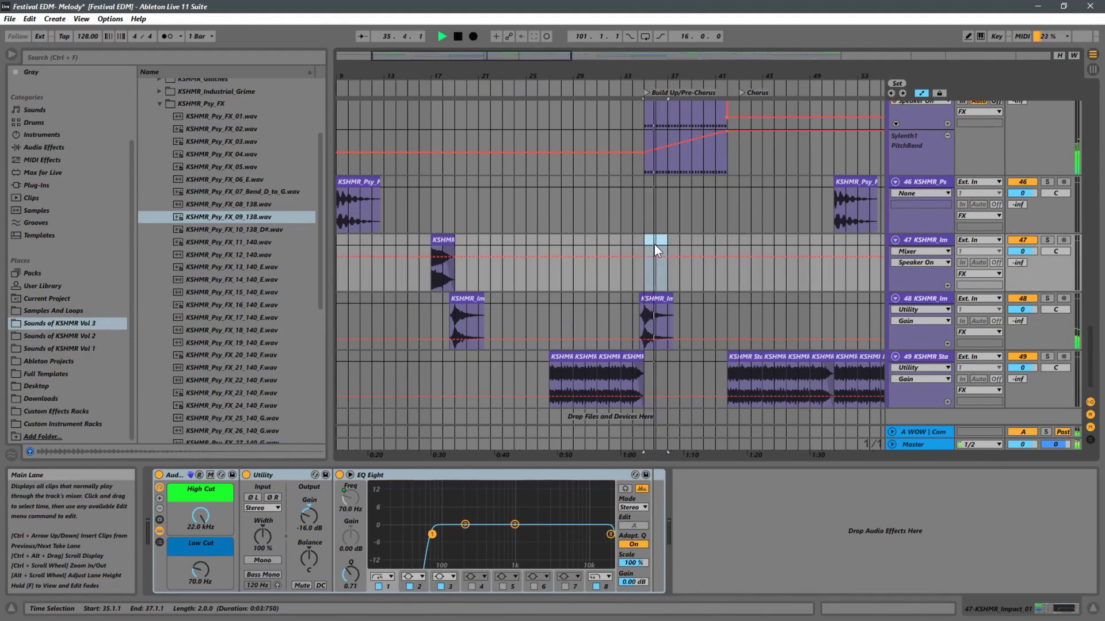
Restore the KSHMR_Impact_01 clip at bar 35 on track 47 after auditioning the build-up from bar 34 without it.
{"action": "key", "text": "ctrl+z"}
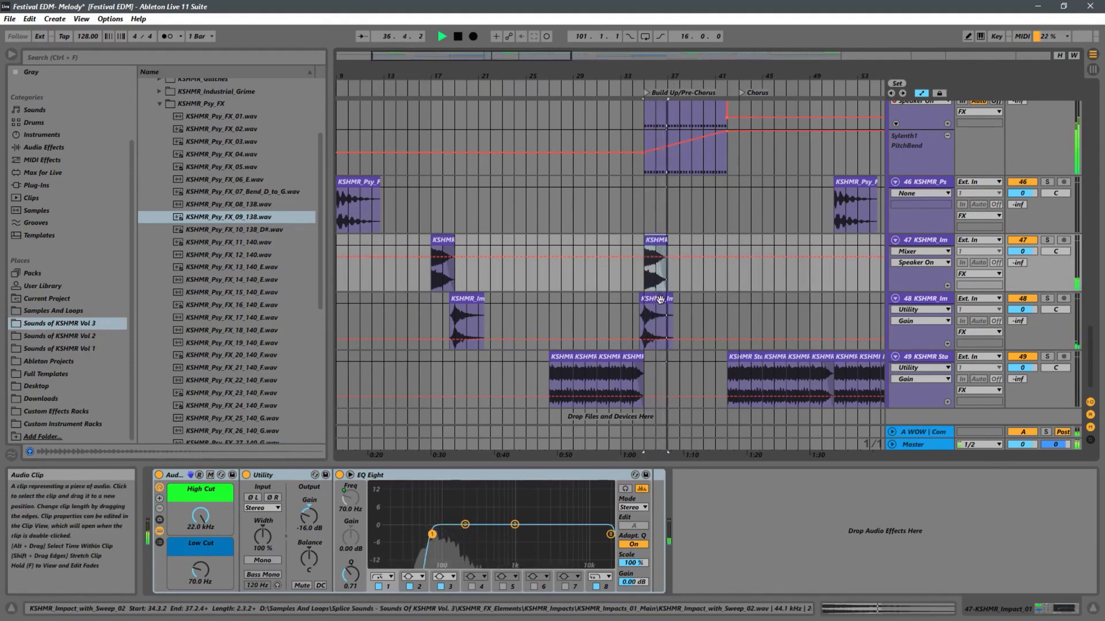
{"action": "key", "text": "Delete"}
{"action": "left_click", "coordinate": [636, 278]}
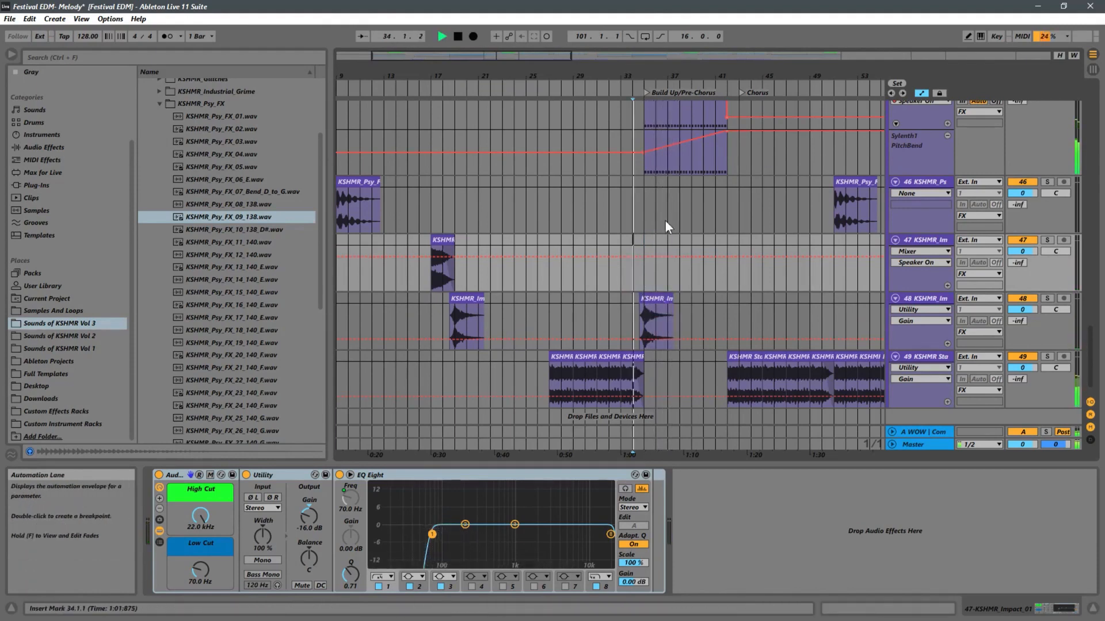
{"action": "left_click_drag", "start_coordinate": [653, 76], "coordinate": [652, 118]}
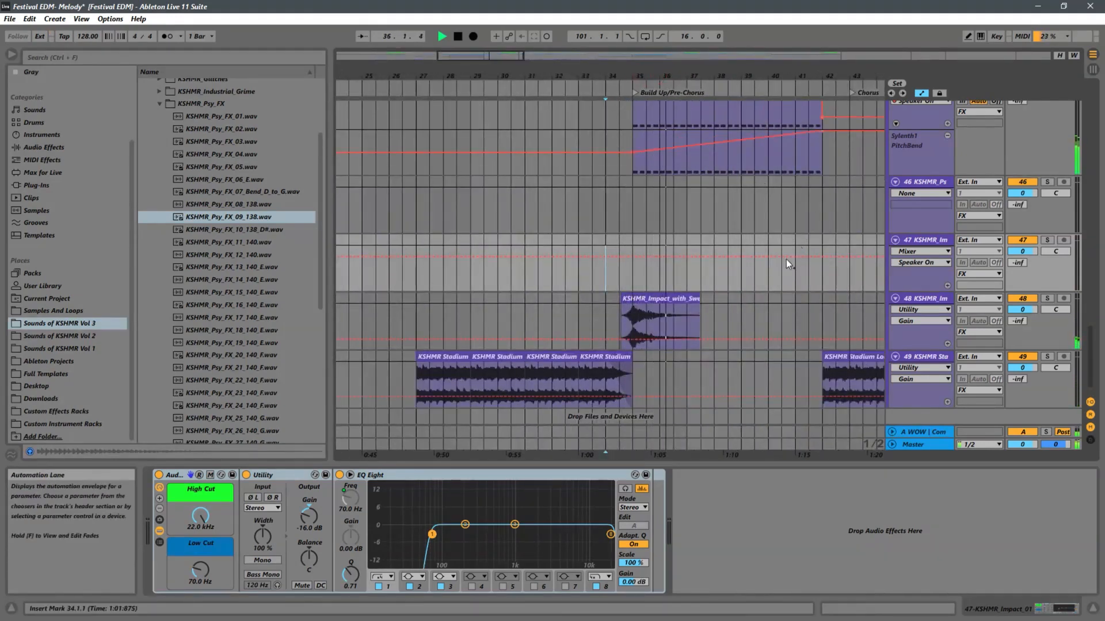
{"action": "key", "text": "ctrl+z"}
Audition the build-up from 34.3 without the Impact with Sweep clip on track 48, and undo its deletion.
{"action": "left_click", "coordinate": [668, 298]}
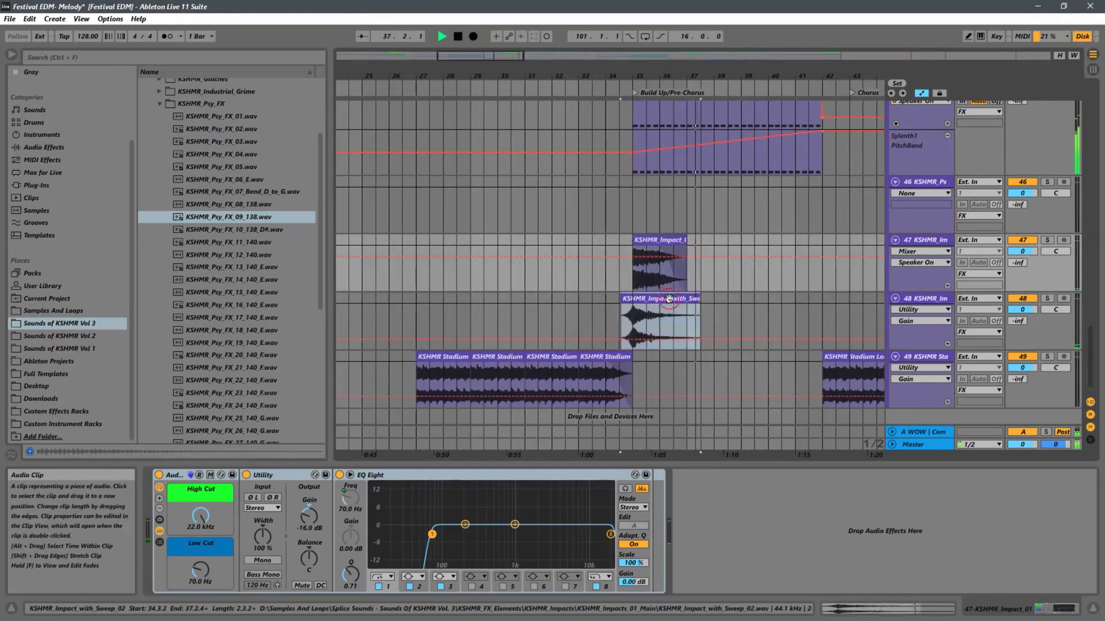
{"action": "key", "text": "Delete"}
{"action": "left_click", "coordinate": [616, 281]}
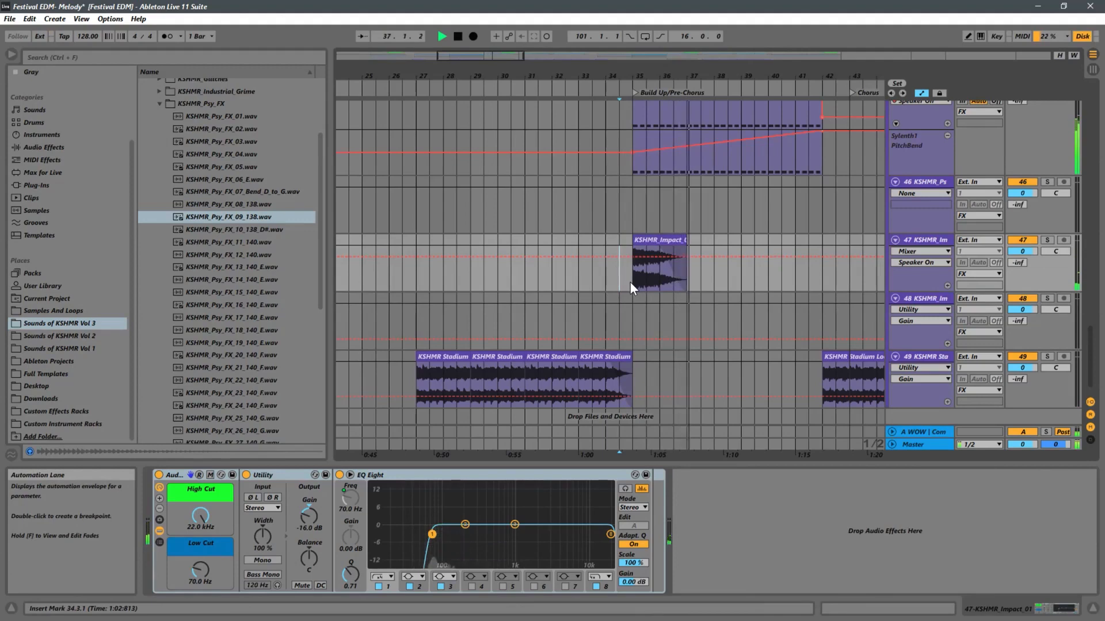
{"action": "left_click", "coordinate": [631, 321]}
{"action": "key", "text": "ctrl+z"}
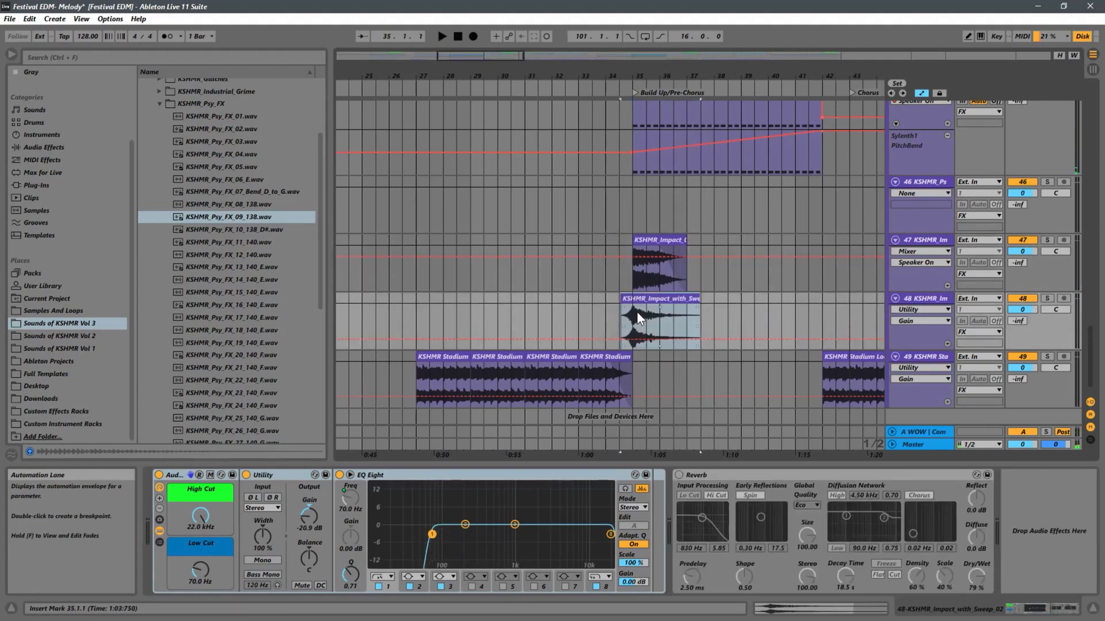
Trim the end of the Impact with Sweep clip on track 48 to bar 35 and play from 34.3.
{"action": "left_click_drag", "start_coordinate": [700, 299], "coordinate": [632, 302]}
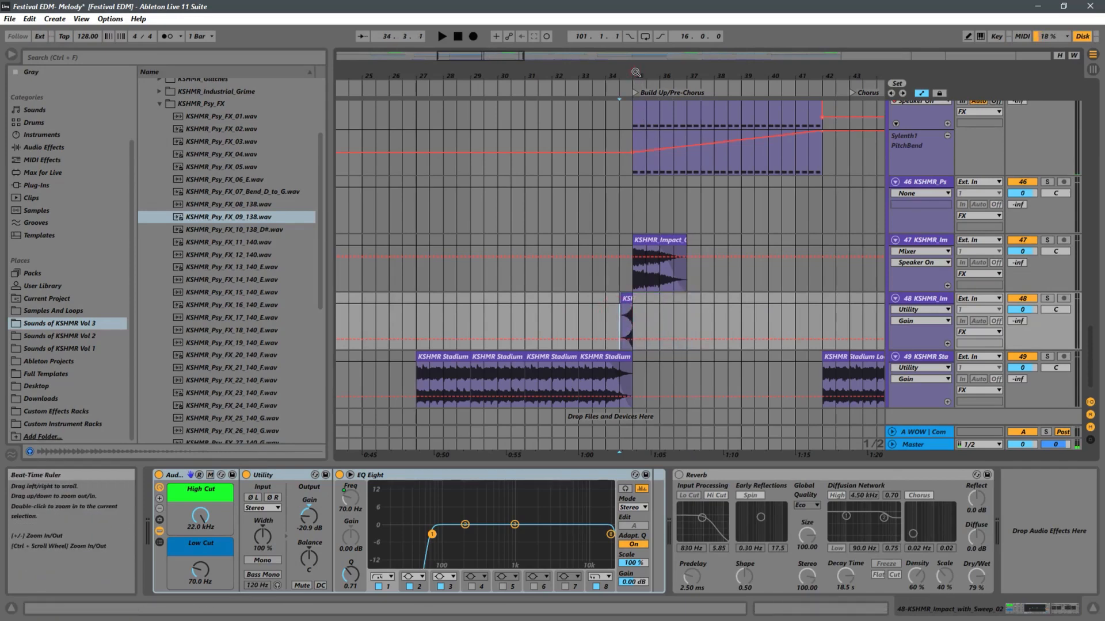
{"action": "scroll", "coordinate": [634, 309], "scroll_direction": "up", "scroll_amount": 5, "text": "ctrl"}
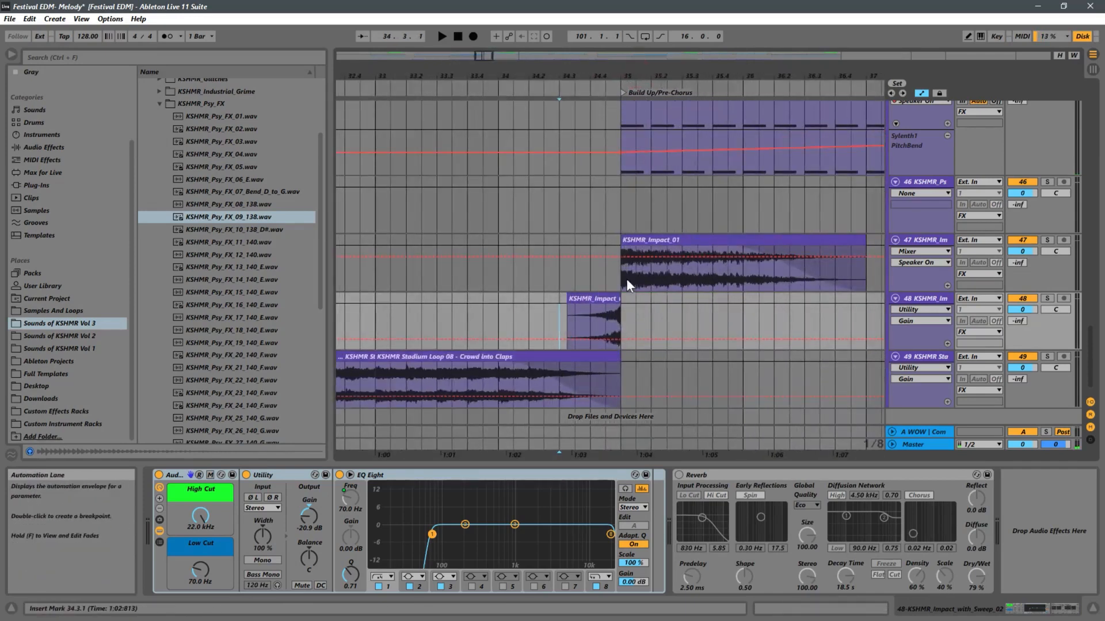
{"action": "left_click", "coordinate": [627, 285]}
{"action": "left_click", "coordinate": [558, 281]}
{"action": "key", "text": "space"}
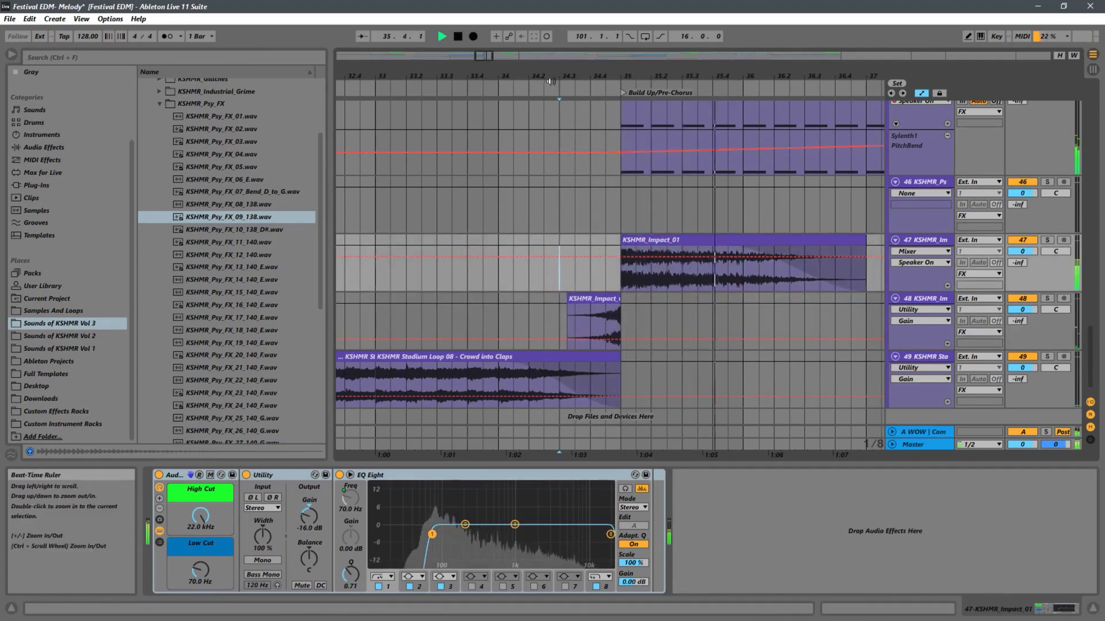
{"action": "left_click_drag", "start_coordinate": [551, 81], "coordinate": [585, 2]}
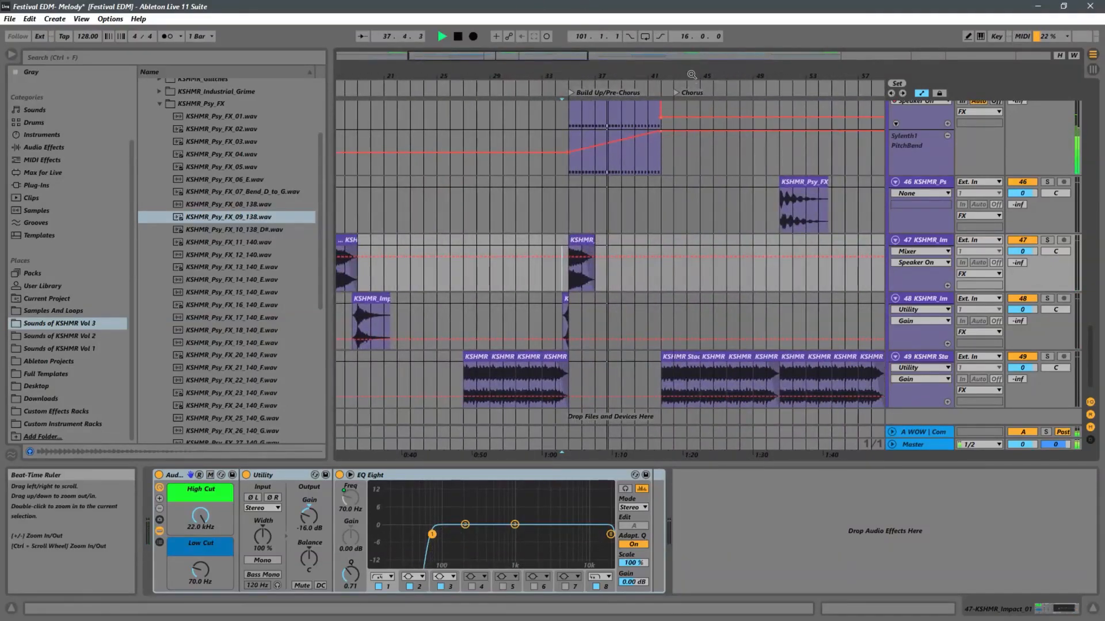
Trim the start of the chorus's first Stadium Loop 08 clip on track 49 to bar 43.
{"action": "scroll", "coordinate": [633, 162], "scroll_direction": "down", "scroll_amount": 4}
{"action": "scroll", "coordinate": [433, 197], "scroll_direction": "up", "scroll_amount": 4}
{"action": "scroll", "coordinate": [434, 197], "scroll_direction": "down", "scroll_amount": 2}
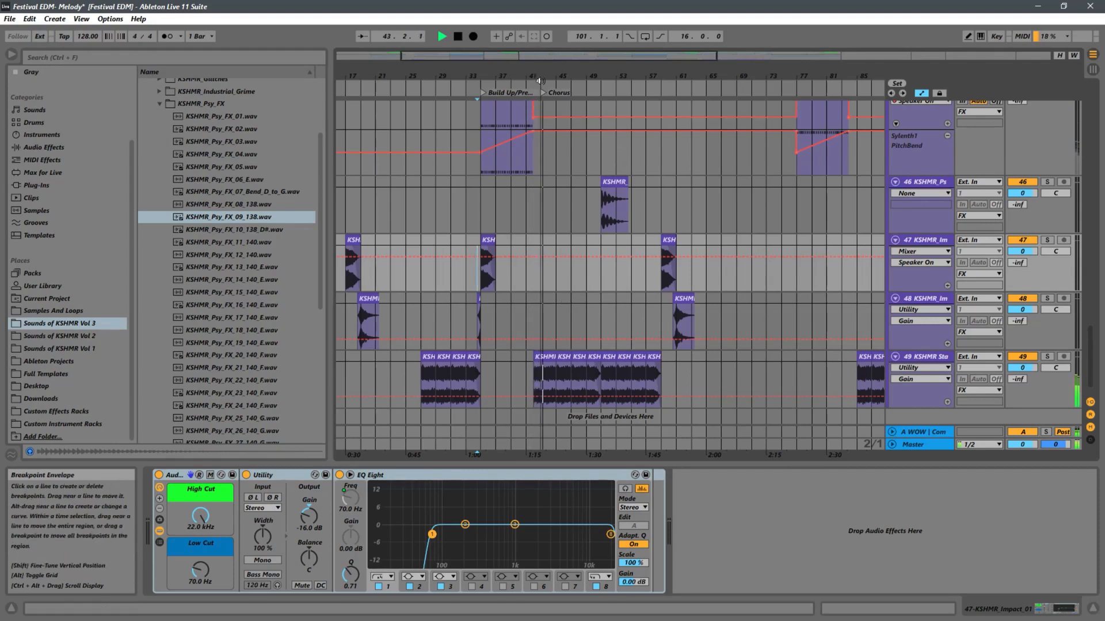
{"action": "left_click_drag", "start_coordinate": [545, 77], "coordinate": [624, 368]}
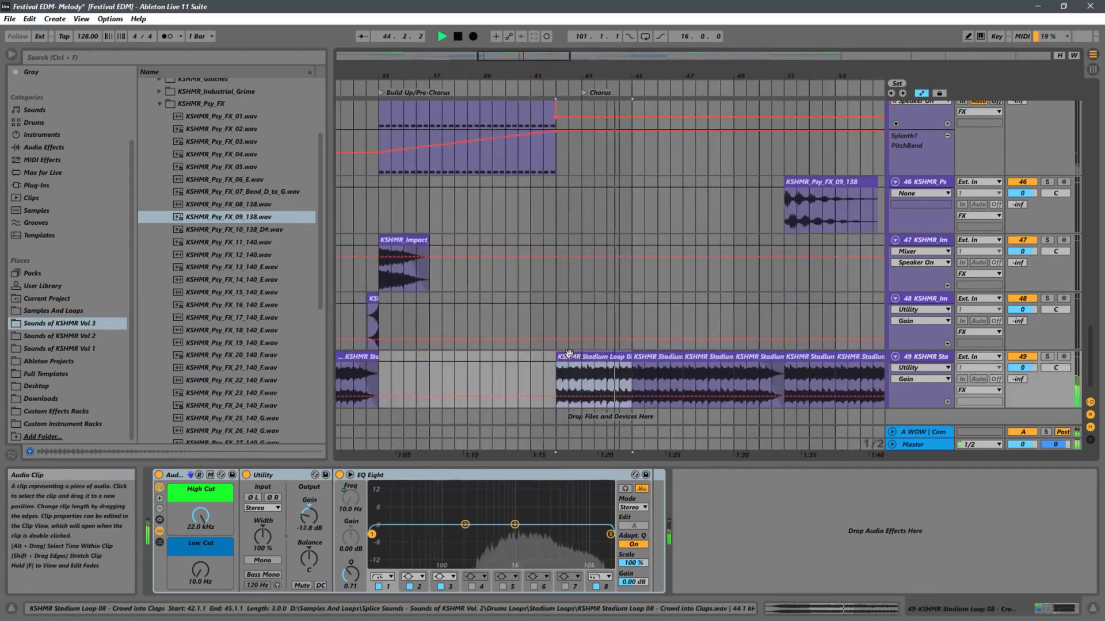
{"action": "left_click", "coordinate": [557, 373]}
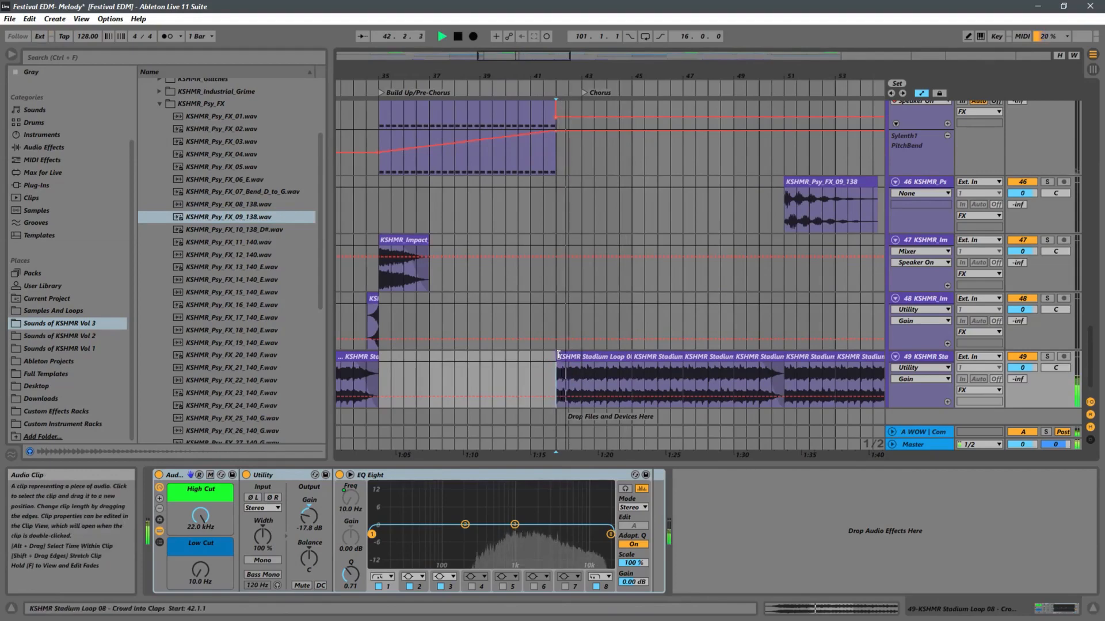
{"action": "left_click_drag", "start_coordinate": [558, 356], "coordinate": [582, 356]}
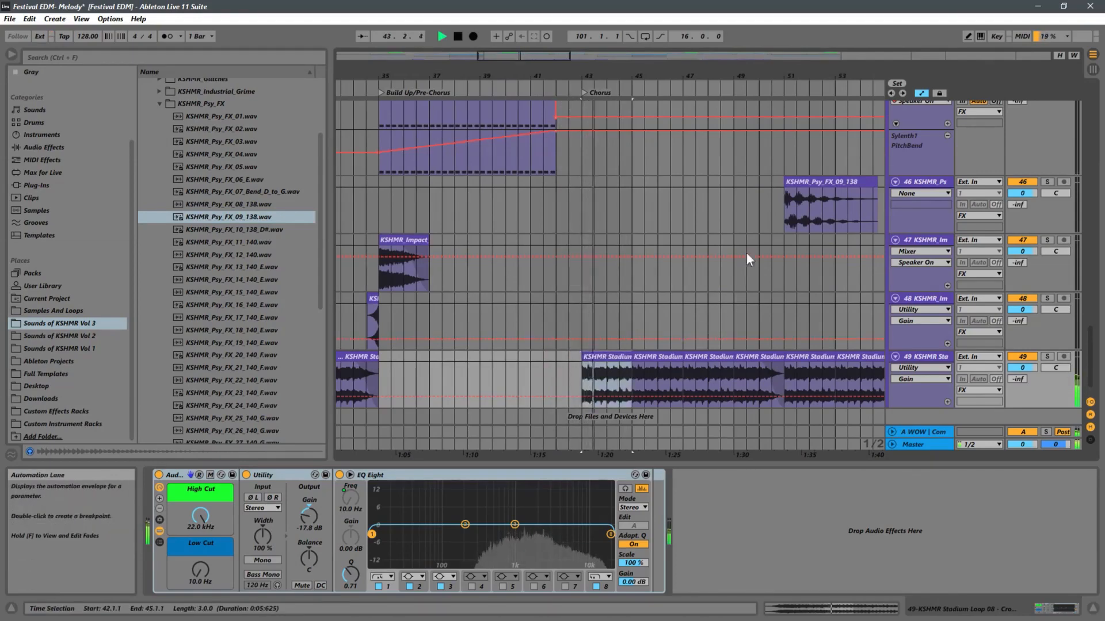
{"action": "left_click_drag", "start_coordinate": [662, 78], "coordinate": [558, 5]}
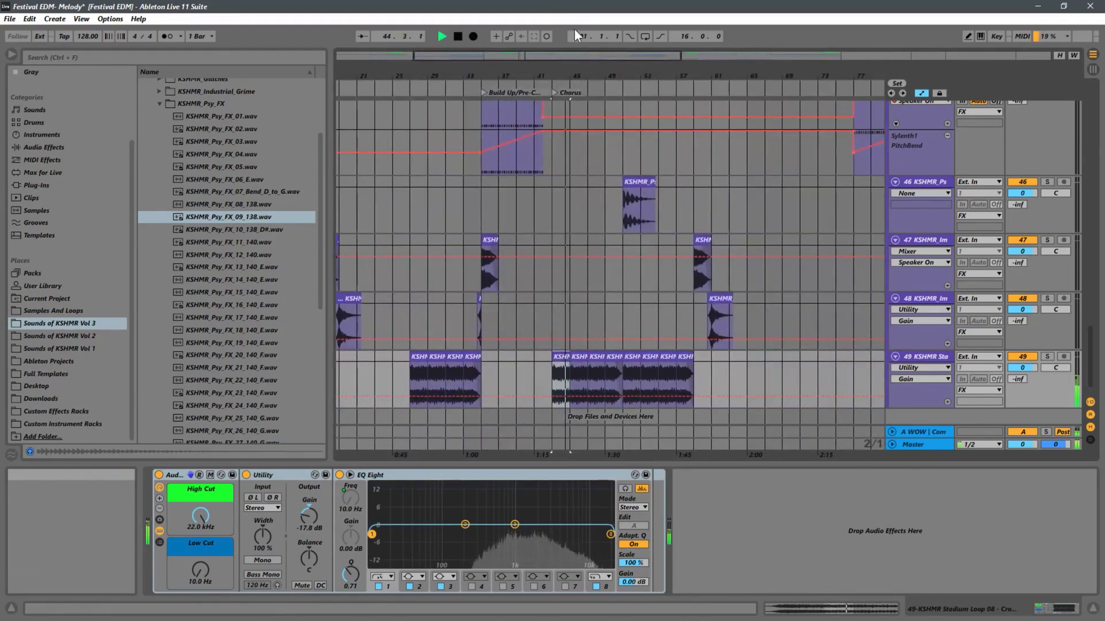
{"action": "left_click_drag", "start_coordinate": [796, 73], "coordinate": [679, 23]}
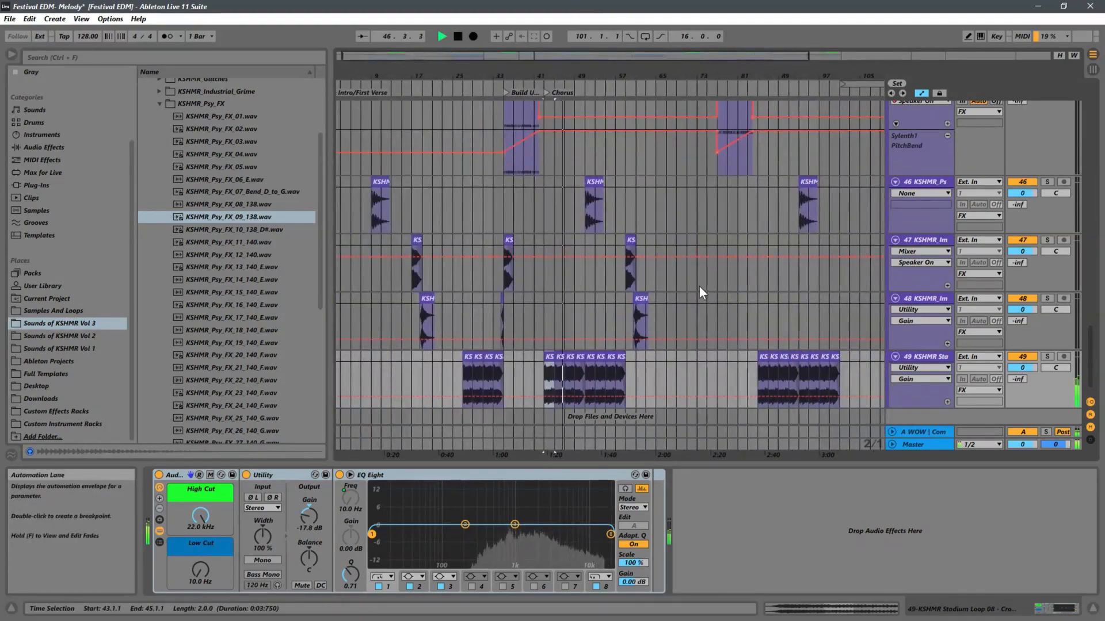
Collapse the KSHMR_Psy_FX folder and preview the KSHMR_Airlock_02 and KSHMR_Airlock_01 samples.
{"action": "scroll", "coordinate": [702, 285], "scroll_direction": "up", "scroll_amount": 2}
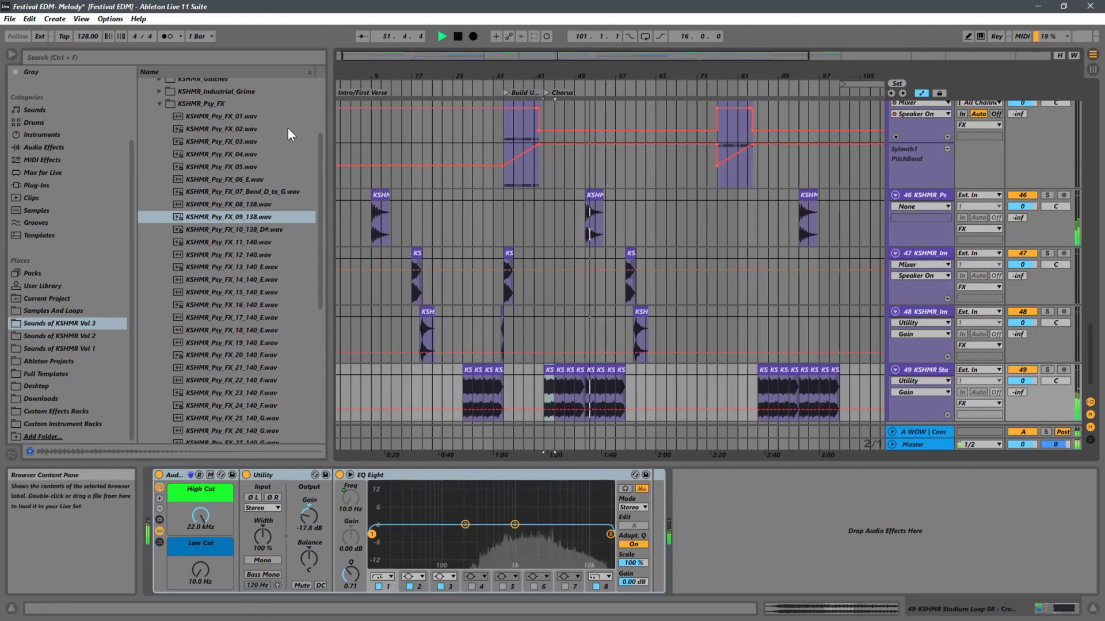
{"action": "left_click", "coordinate": [159, 106]}
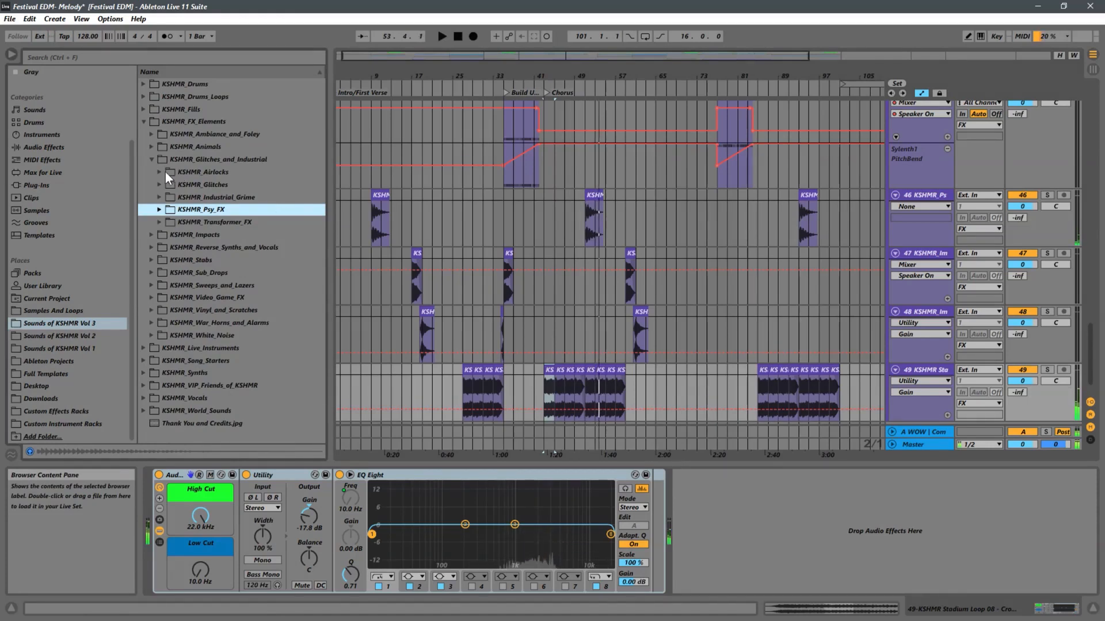
{"action": "left_click", "coordinate": [211, 172]}
{"action": "left_click", "coordinate": [189, 198]}
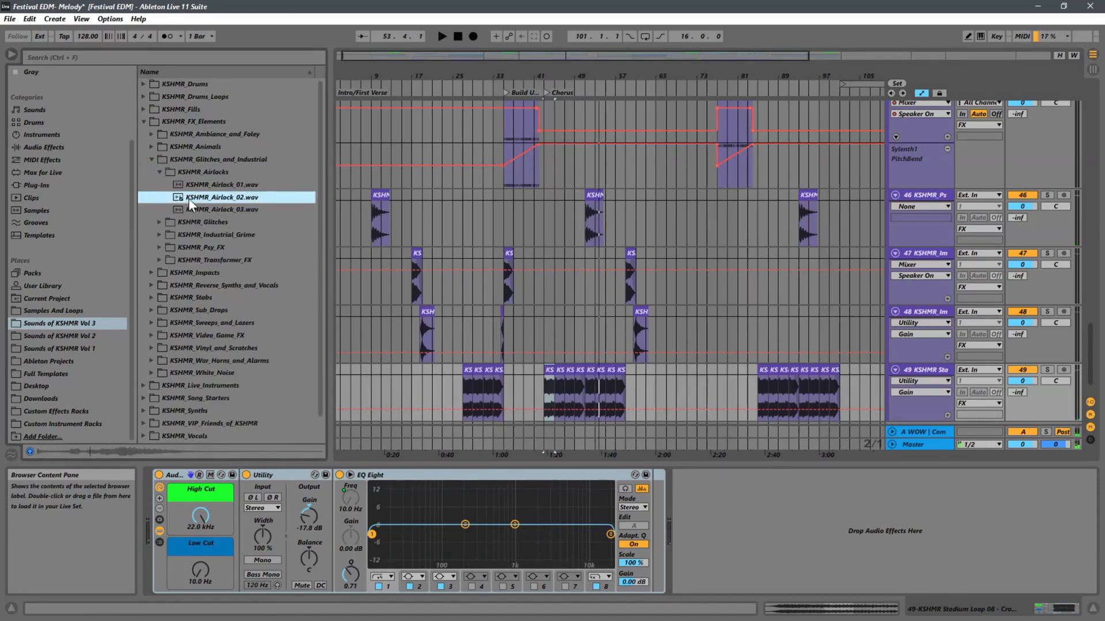
{"action": "key", "text": "Up"}
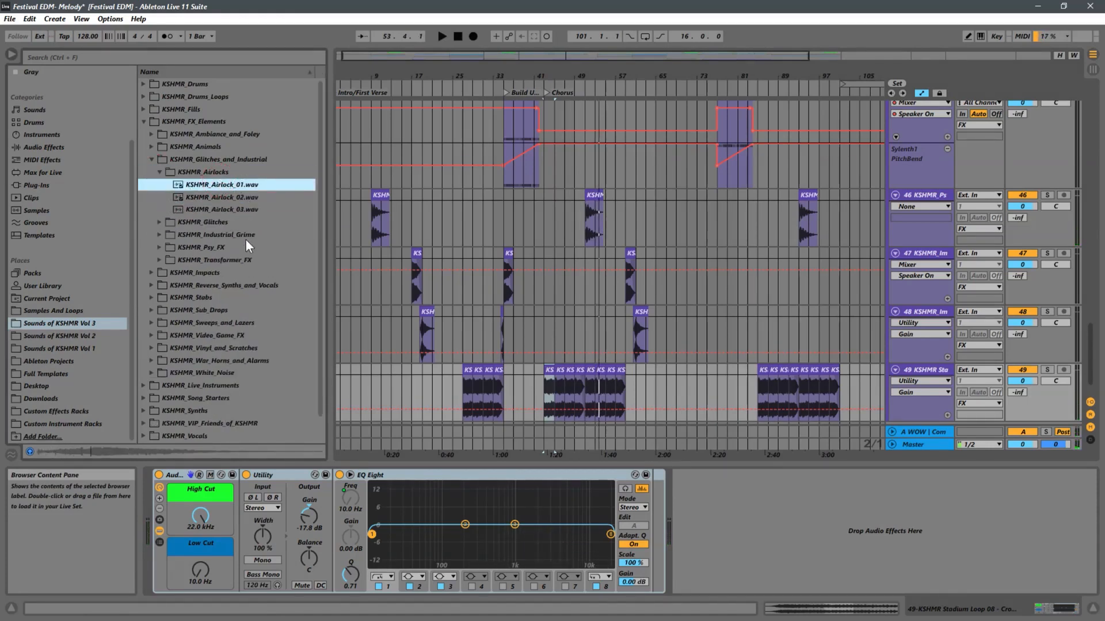
Audition several samples in the KSHMR_Transformer_FX folder, including 06 and 10, and collapse the folder.
{"action": "left_click", "coordinate": [164, 260]}
{"action": "left_click", "coordinate": [220, 298]}
{"action": "scroll", "coordinate": [230, 299], "scroll_direction": "down", "scroll_amount": 3}
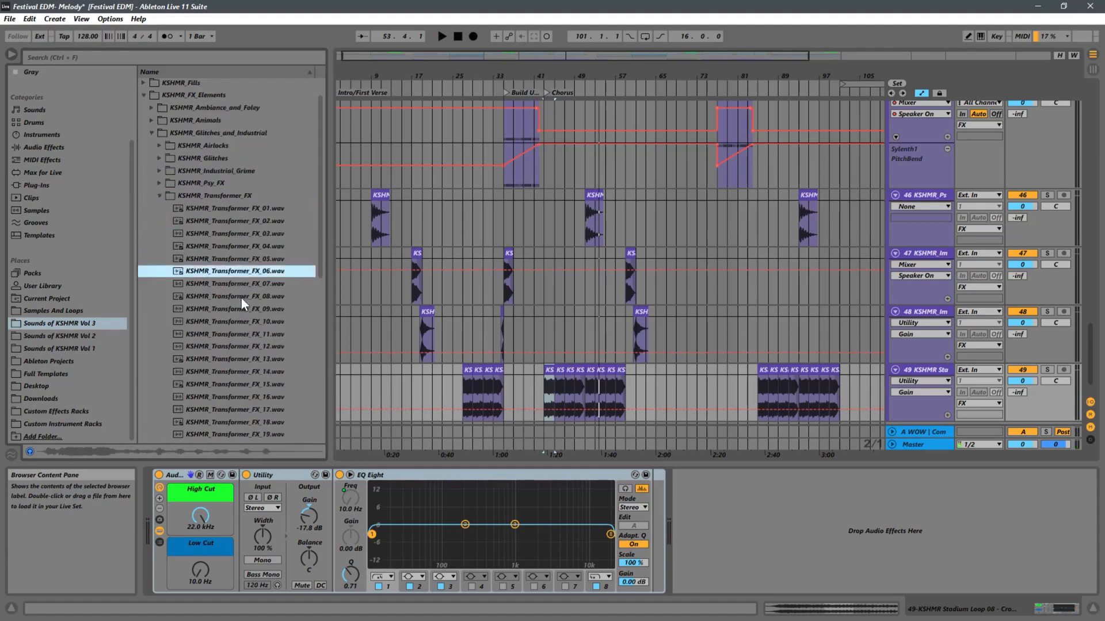
{"action": "left_click", "coordinate": [234, 296]}
{"action": "scroll", "coordinate": [266, 261], "scroll_direction": "down", "scroll_amount": 2}
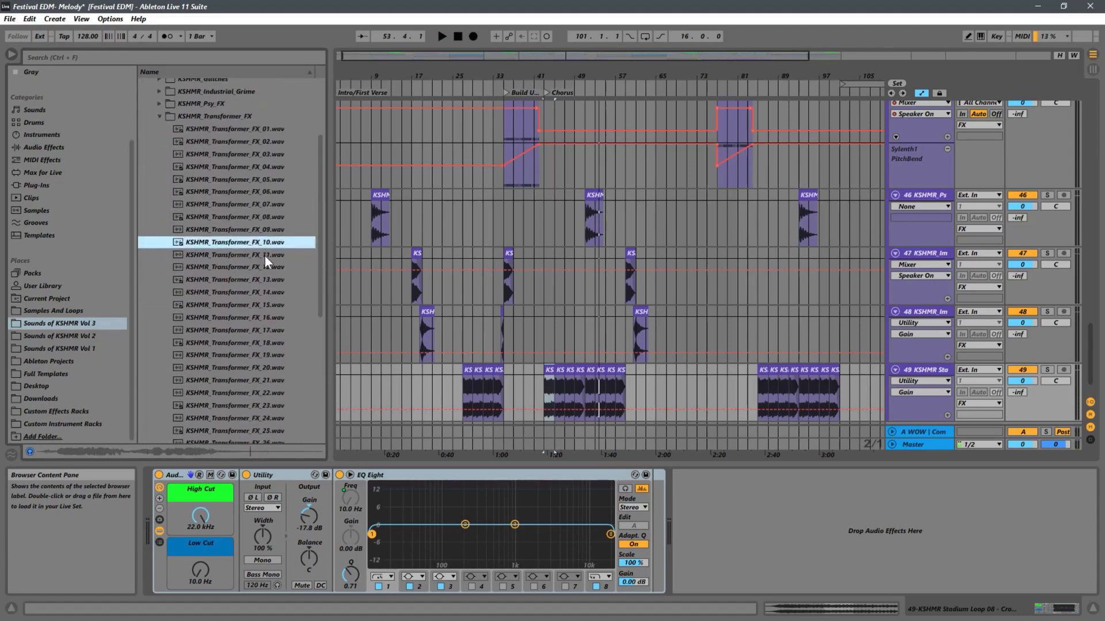
{"action": "left_click", "coordinate": [160, 116]}
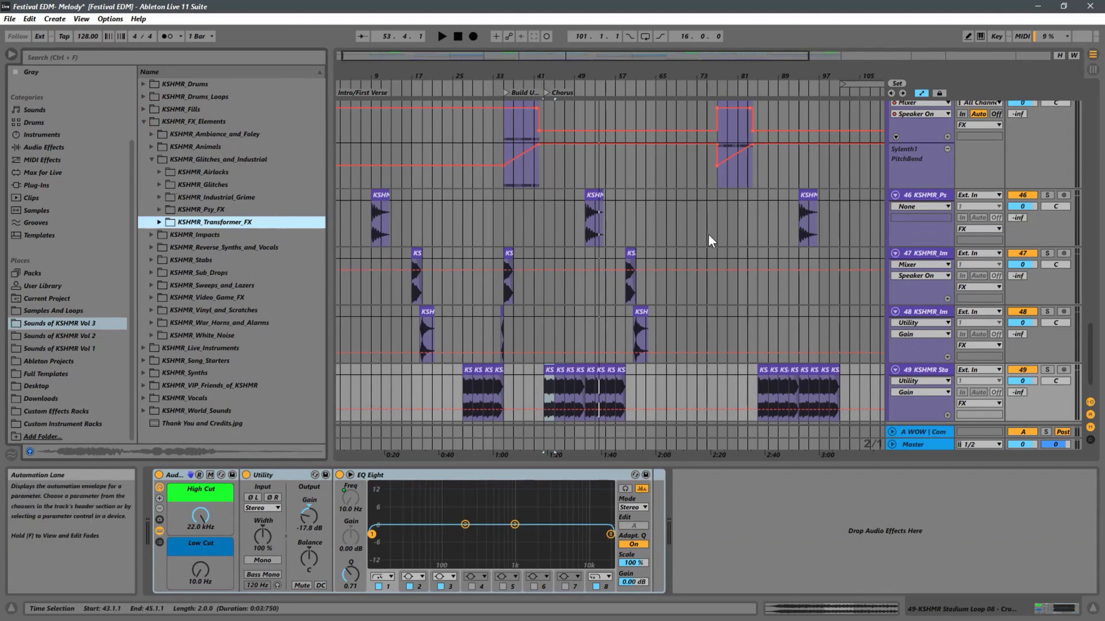
Show track 46's Track Panning automation and draw a right-left-centre movement over the Psy FX clip at bar 9, starting playback.
{"action": "left_click", "coordinate": [924, 198]}
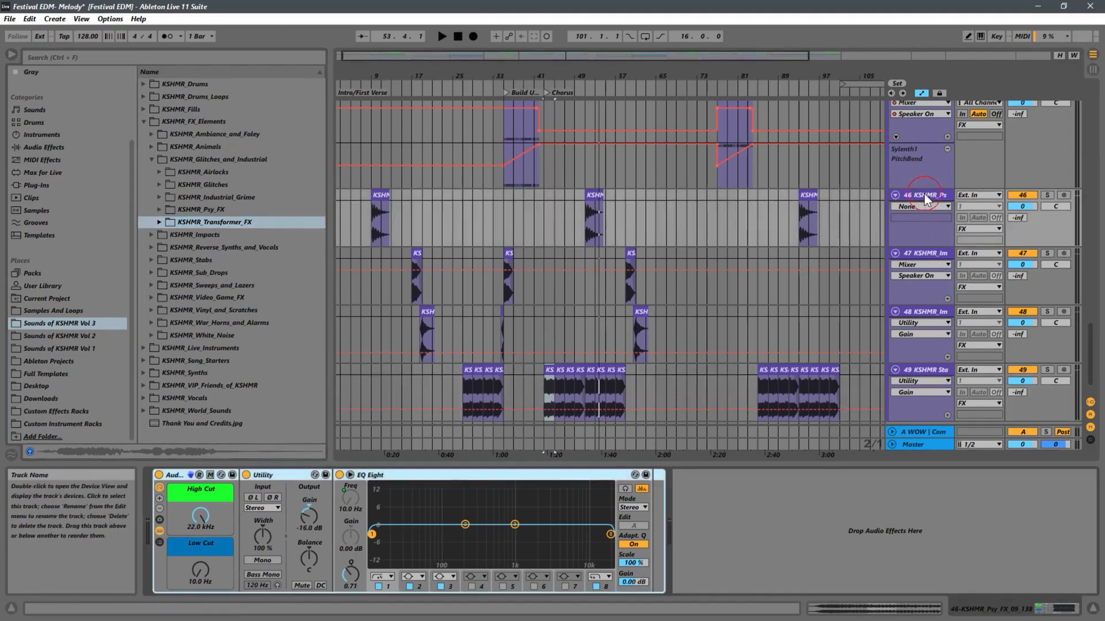
{"action": "left_click", "coordinate": [372, 233]}
{"action": "left_click", "coordinate": [1054, 208]}
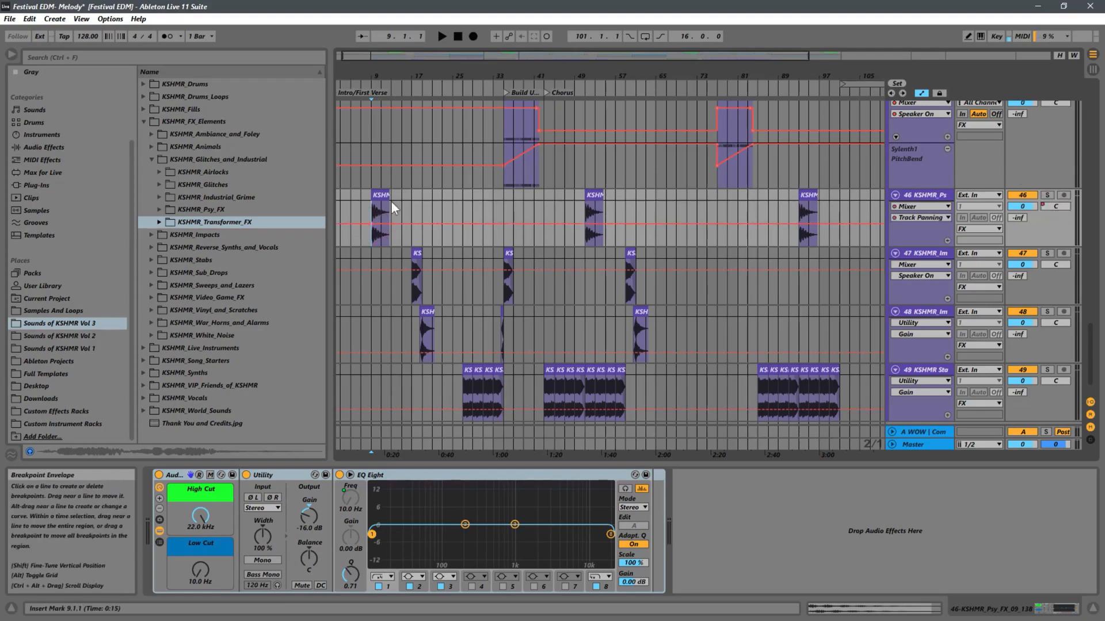
{"action": "left_click_drag", "start_coordinate": [373, 81], "coordinate": [493, 240]}
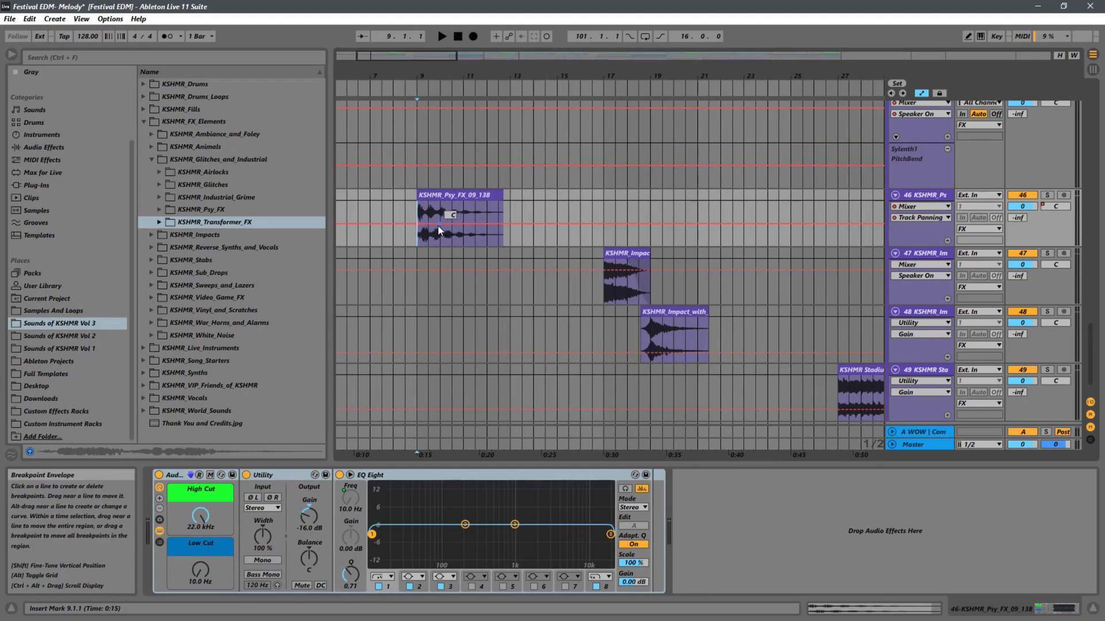
{"action": "left_click_drag", "start_coordinate": [437, 223], "coordinate": [486, 222]}
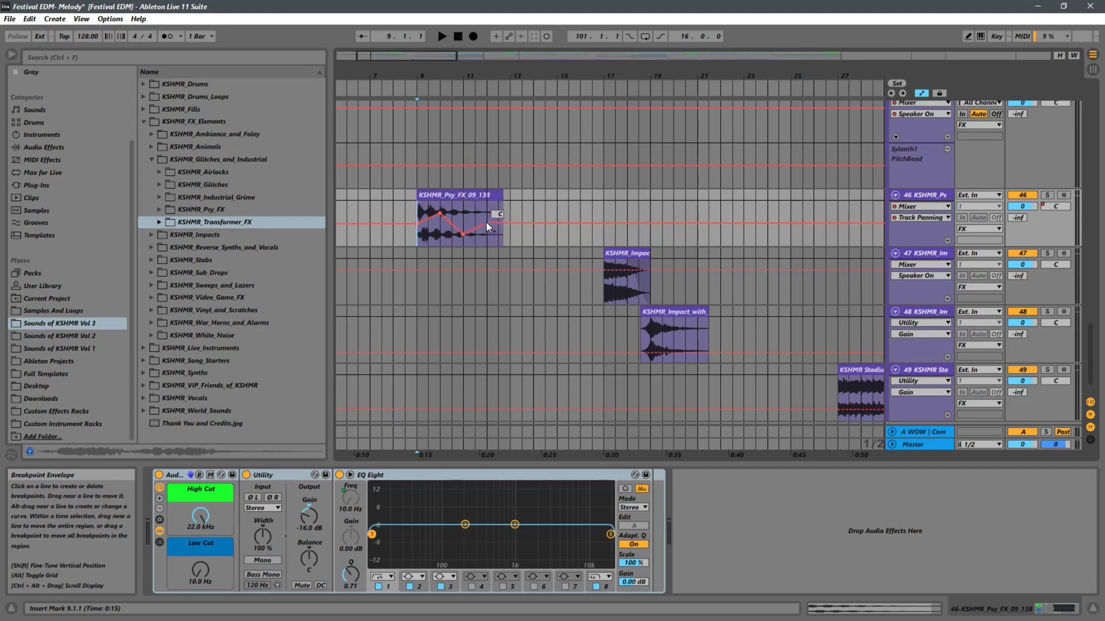
{"action": "key", "text": "space"}
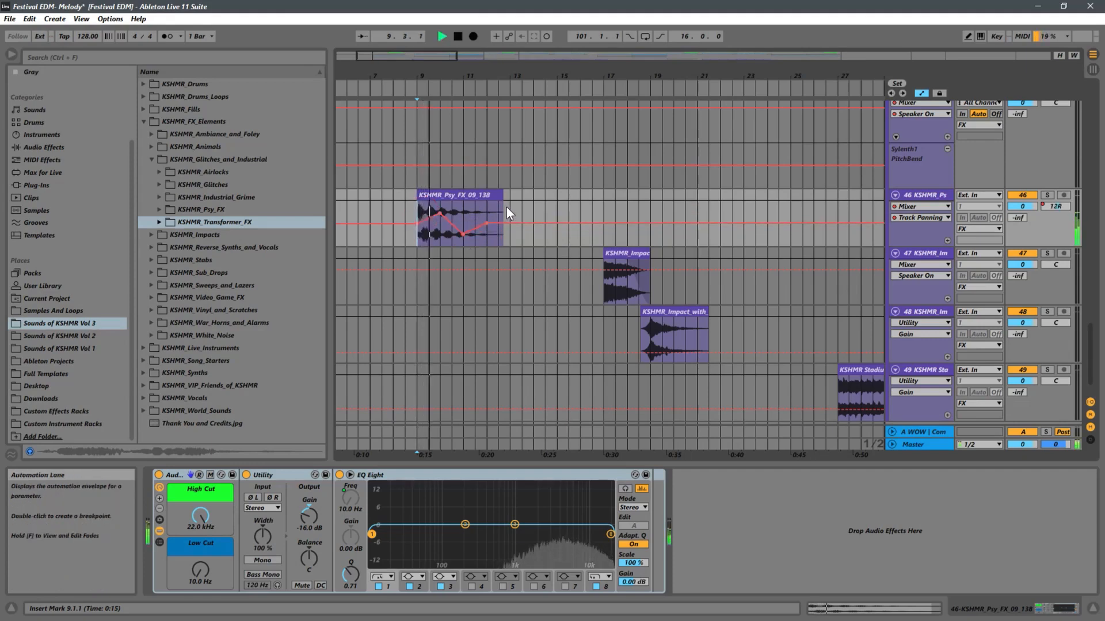
Move the first pan point further right, bring the return to centre to bar 11, and play track 46 soloed.
{"action": "left_click_drag", "start_coordinate": [439, 212], "coordinate": [440, 207]}
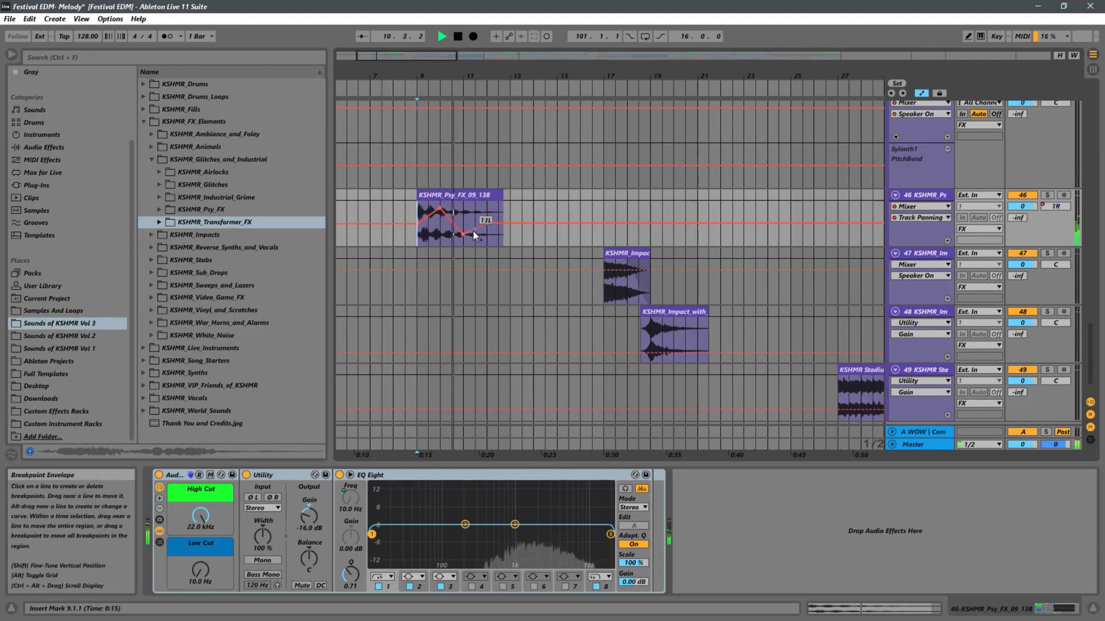
{"action": "mouse_move", "coordinate": [462, 235]}
{"action": "left_mouse_down"}
{"action": "mouse_move", "coordinate": [452, 236]}
{"action": "mouse_move", "coordinate": [474, 221]}
{"action": "mouse_move", "coordinate": [463, 222]}
{"action": "left_mouse_up"}
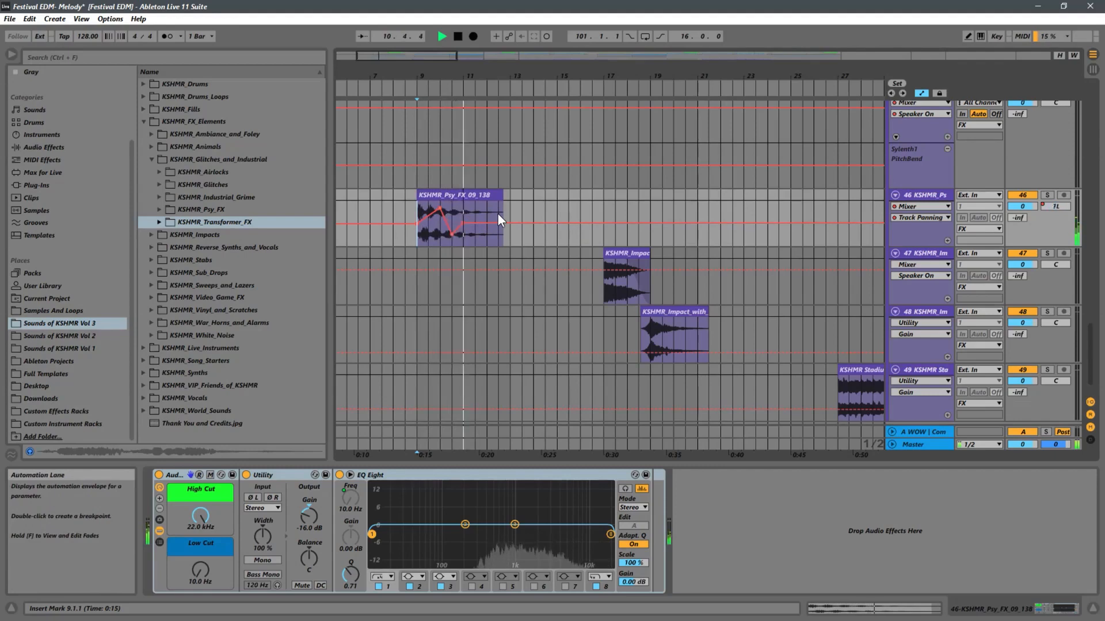
{"action": "left_click", "coordinate": [1048, 195]}
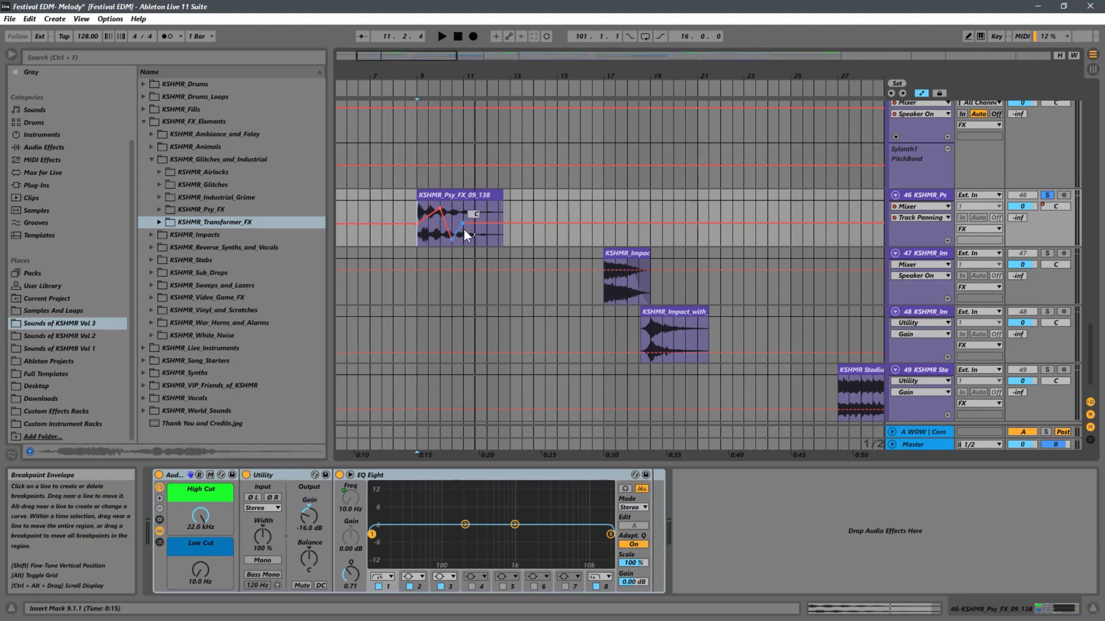
{"action": "key", "text": "space"}
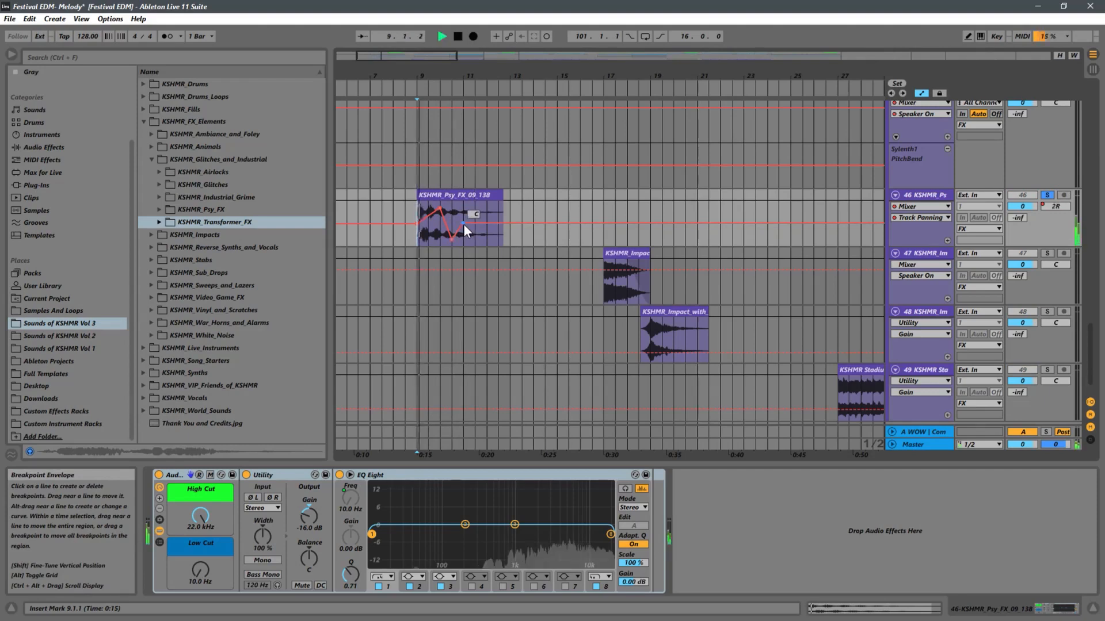
Shift the right-hand peak of the pan automation slightly further right and replay the soloed Psy FX clip from bar 9.
{"action": "left_click_drag", "start_coordinate": [443, 210], "coordinate": [440, 205]}
{"action": "key", "text": "space"}
{"action": "key", "text": "space"}
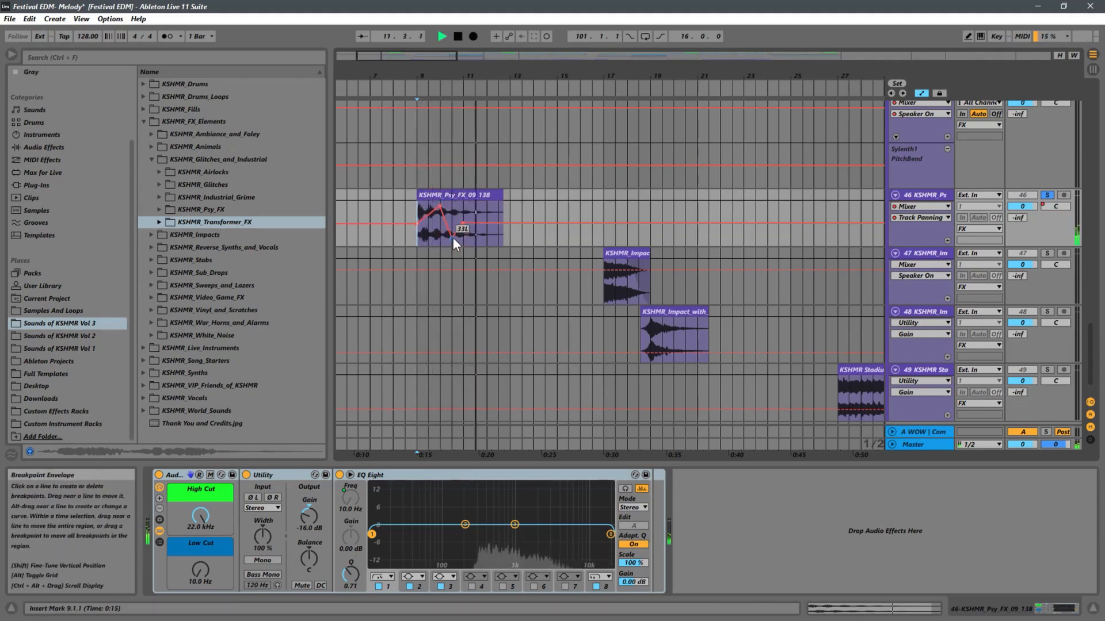
{"action": "key", "text": "space"}
{"action": "key", "text": "space"}
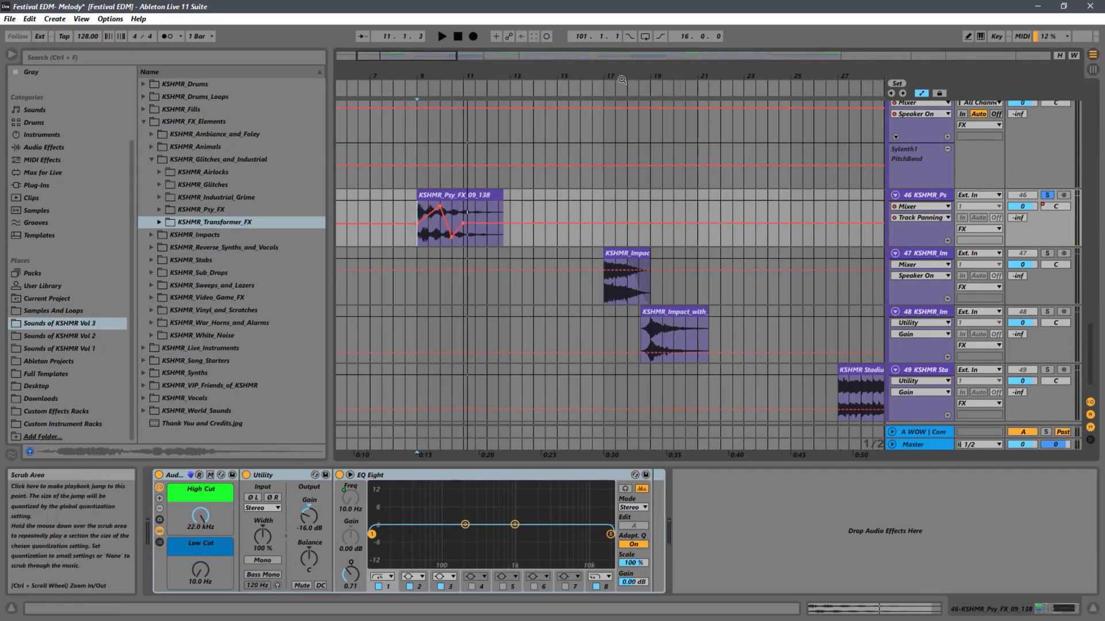
Place the Track Panning automation of track 46 in its own lane beneath the clips.
{"action": "left_click_drag", "start_coordinate": [616, 75], "coordinate": [609, 25]}
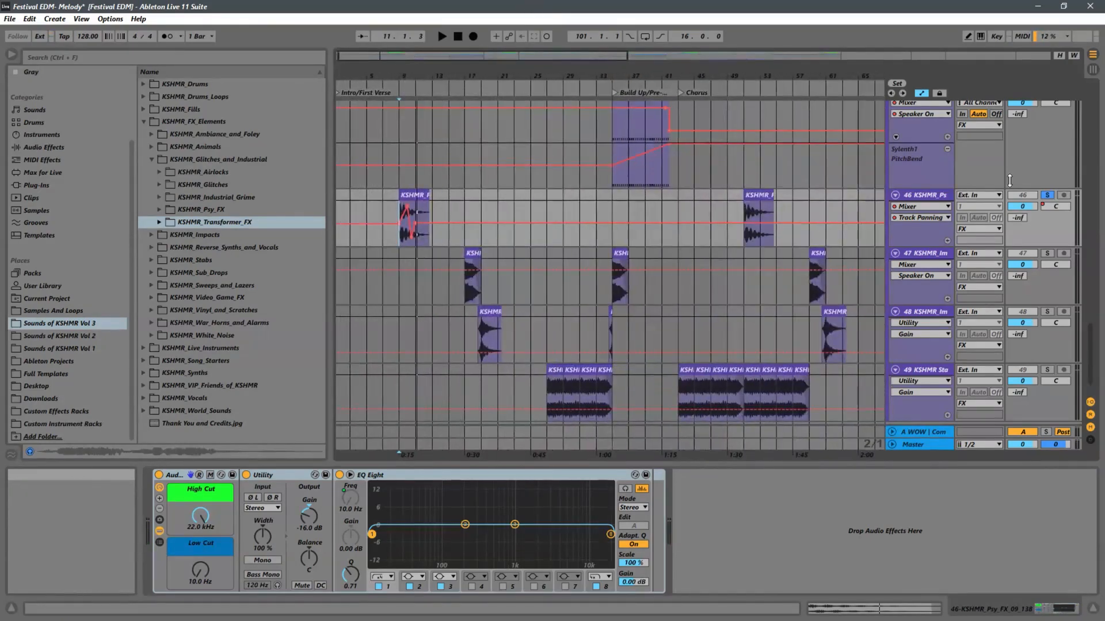
{"action": "left_click", "coordinate": [947, 240]}
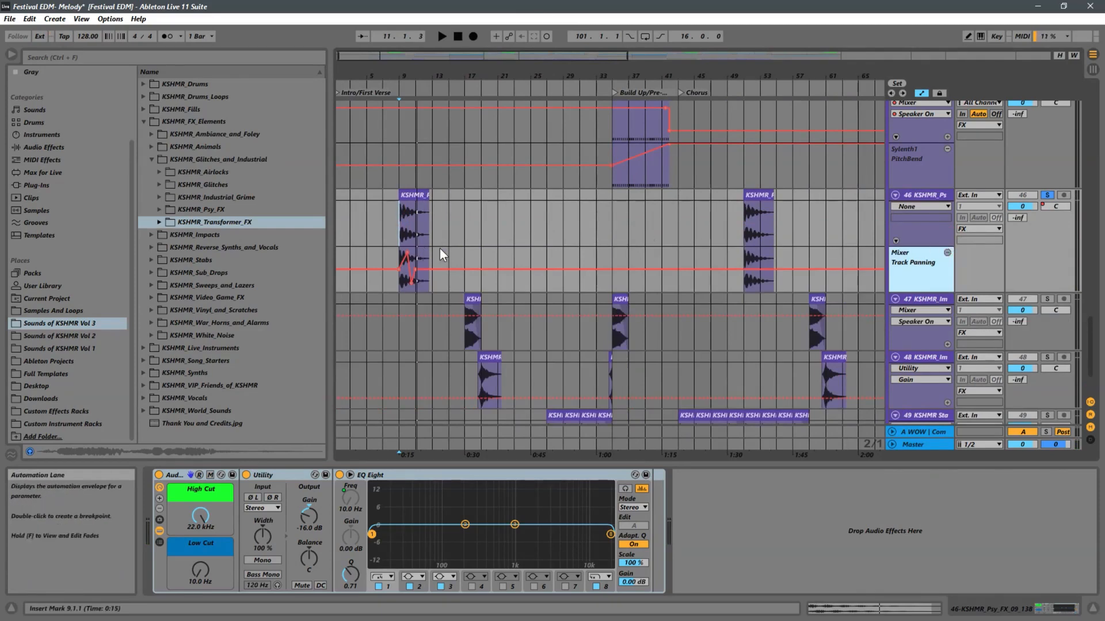
Copy the Track Panning automation of track 46 from bars 9 to 13 onto the Psy FX clips at bars 51 and 93.
{"action": "left_click_drag", "start_coordinate": [432, 259], "coordinate": [407, 260]}
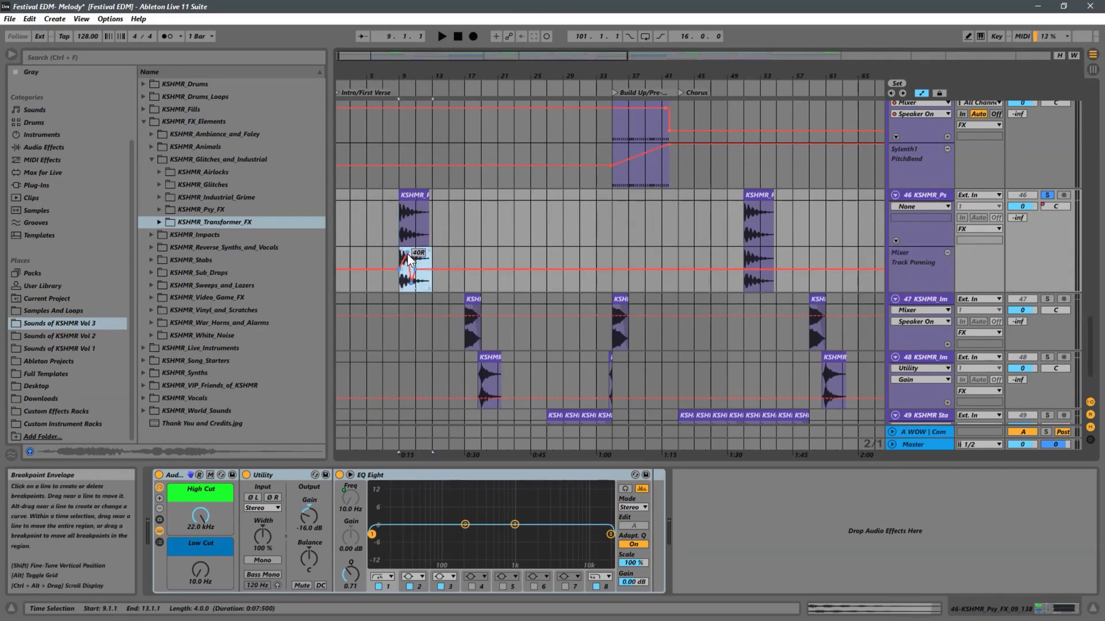
{"action": "key", "text": "ctrl+c"}
{"action": "left_click", "coordinate": [745, 254]}
{"action": "key", "text": "ctrl+v"}
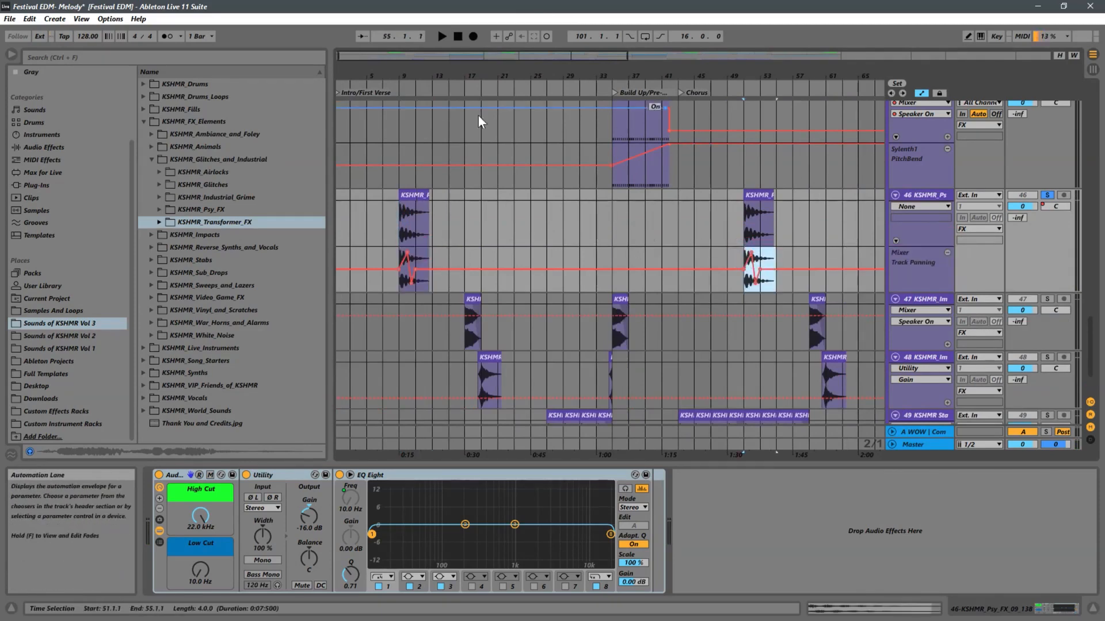
{"action": "left_click_drag", "start_coordinate": [406, 76], "coordinate": [375, 63]}
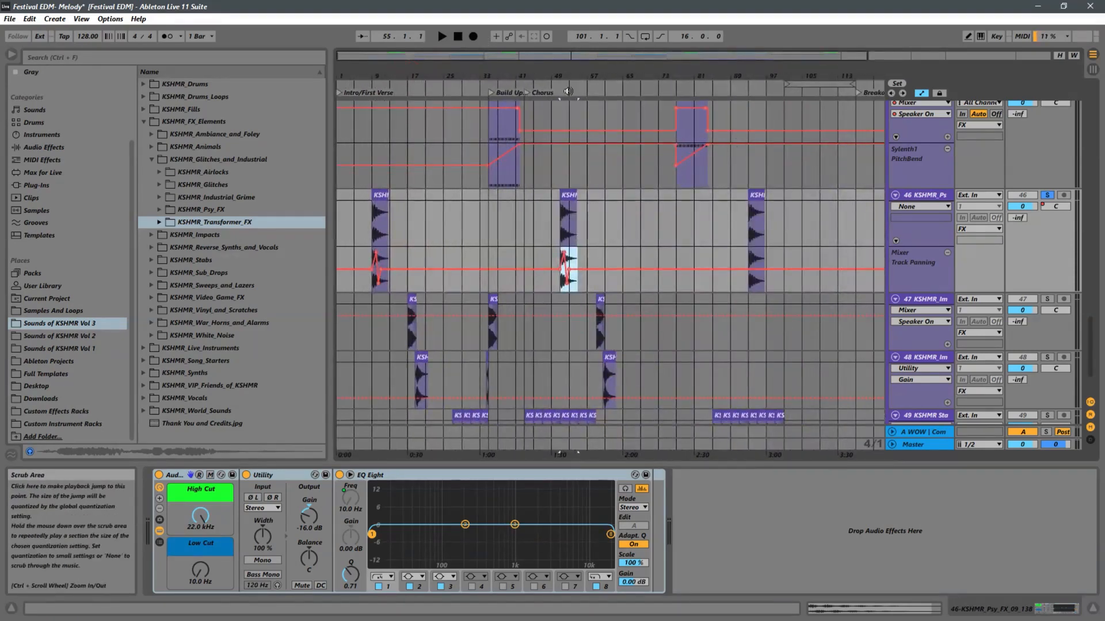
{"action": "left_click", "coordinate": [748, 257]}
{"action": "key", "text": "ctrl+v"}
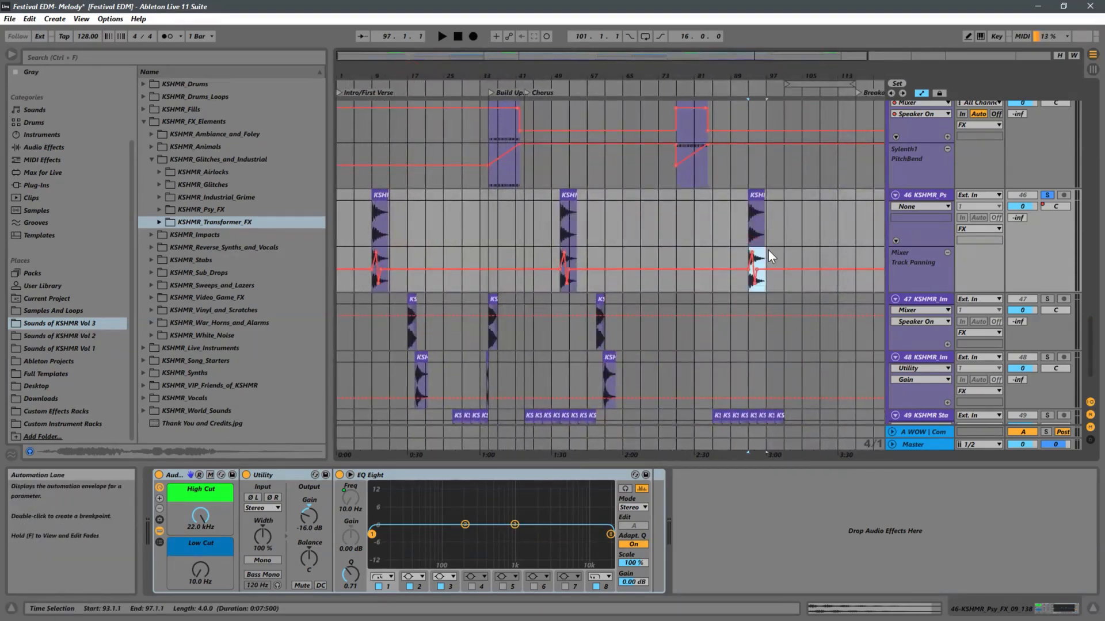
Take track 46 out of solo and play the full mix from the Psy FX clip at bar 93.
{"action": "left_click", "coordinate": [1047, 196]}
{"action": "key", "text": "space"}
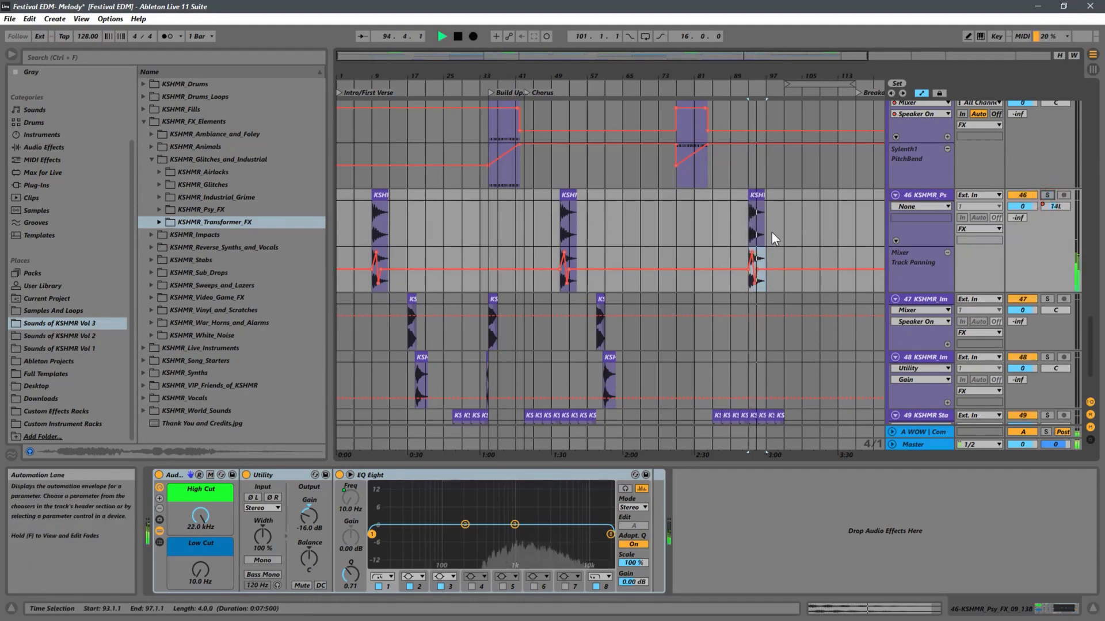
{"action": "left_click", "coordinate": [749, 234]}
{"action": "key", "text": "space"}
{"action": "key", "text": "space"}
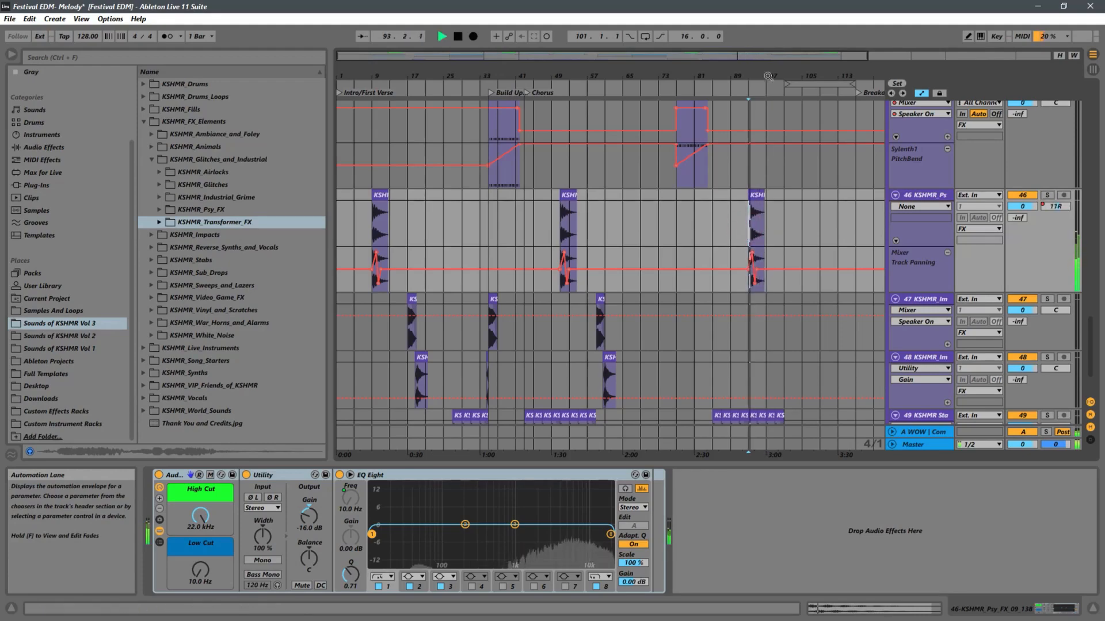
{"action": "left_click_drag", "start_coordinate": [755, 75], "coordinate": [748, 56]}
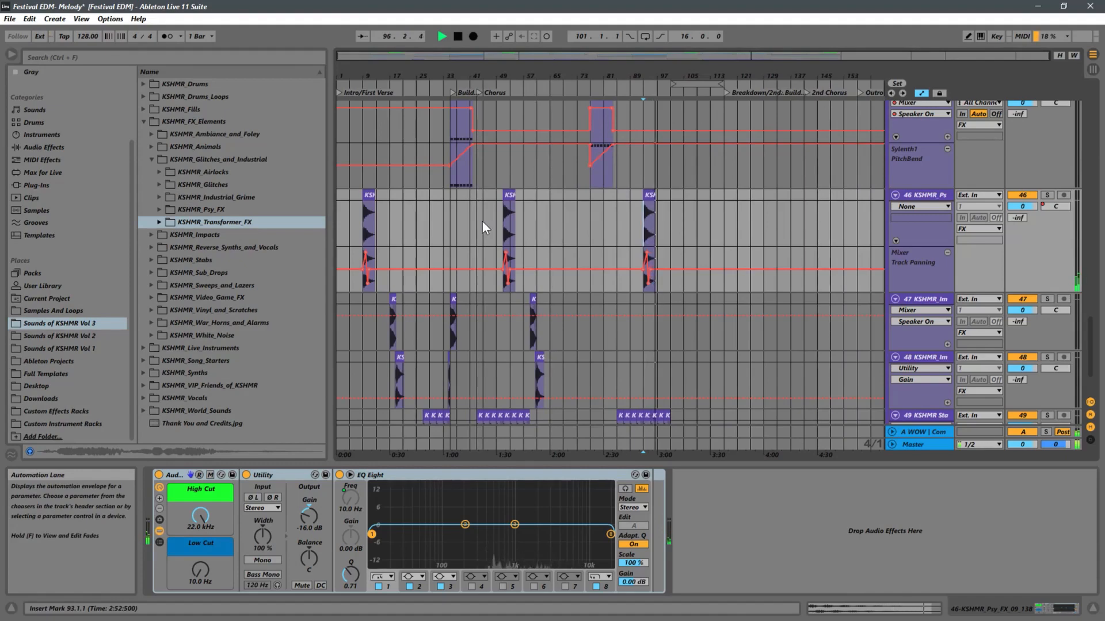
{"action": "scroll", "coordinate": [535, 221], "scroll_direction": "down", "scroll_amount": 2}
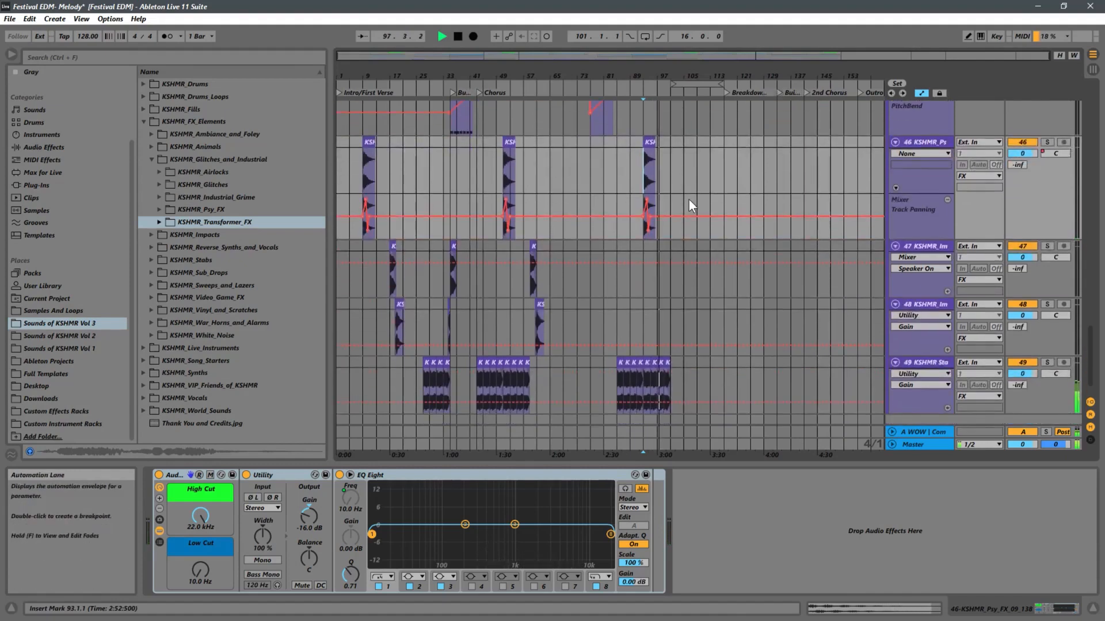
{"action": "scroll", "coordinate": [728, 147], "scroll_direction": "up", "scroll_amount": 8}
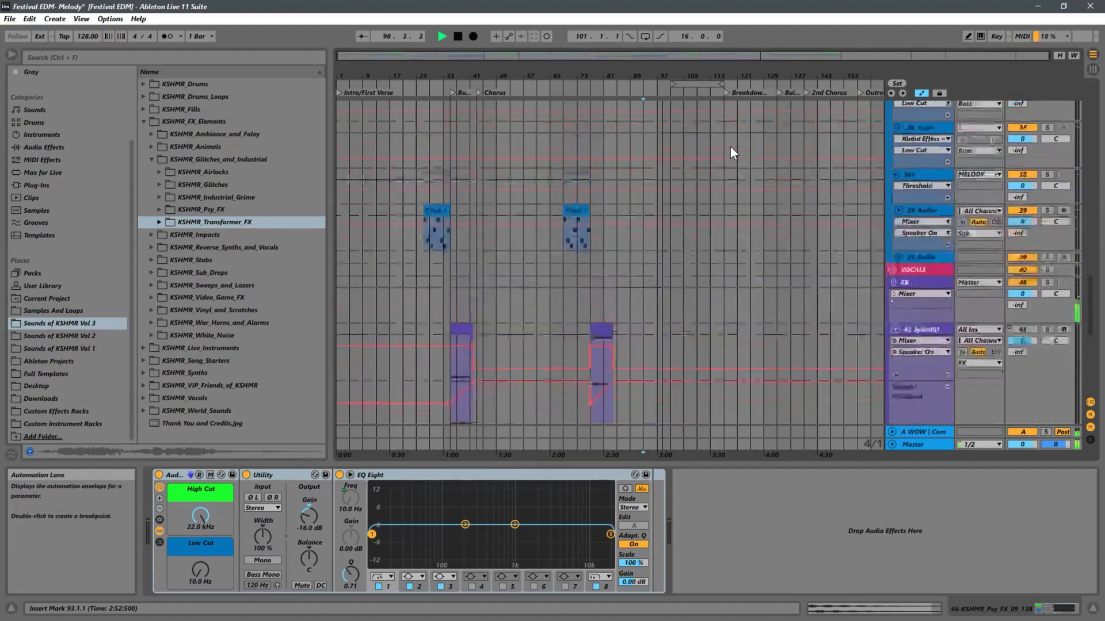
{"action": "scroll", "coordinate": [730, 146], "scroll_direction": "up", "scroll_amount": 3}
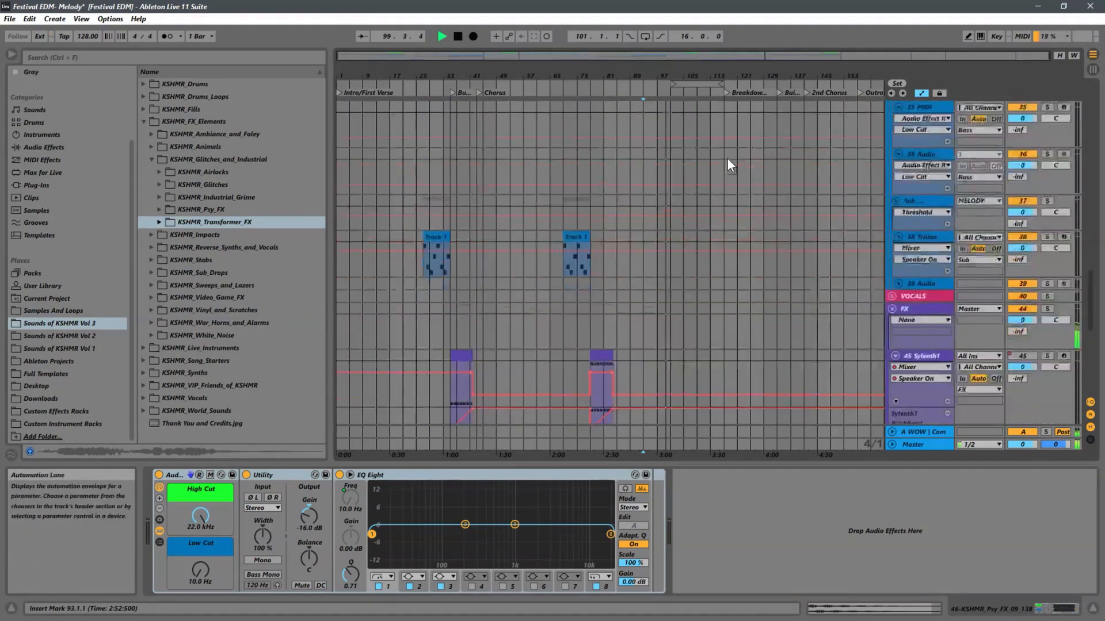
{"action": "scroll", "coordinate": [727, 157], "scroll_direction": "down", "scroll_amount": 10}
{"action": "key", "text": "space"}
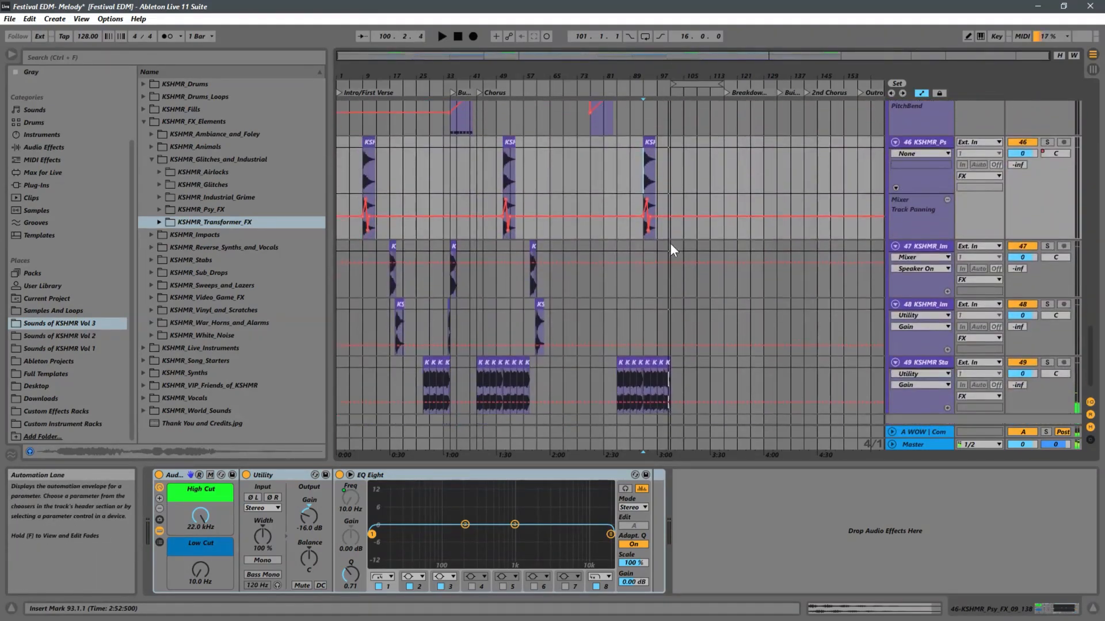
Copy the Impact with Sweep clip around bar 60 on track 48.
{"action": "scroll", "coordinate": [669, 243], "scroll_direction": "down", "scroll_amount": 2}
{"action": "scroll", "coordinate": [521, 259], "scroll_direction": "up", "scroll_amount": 5, "text": "ctrl"}
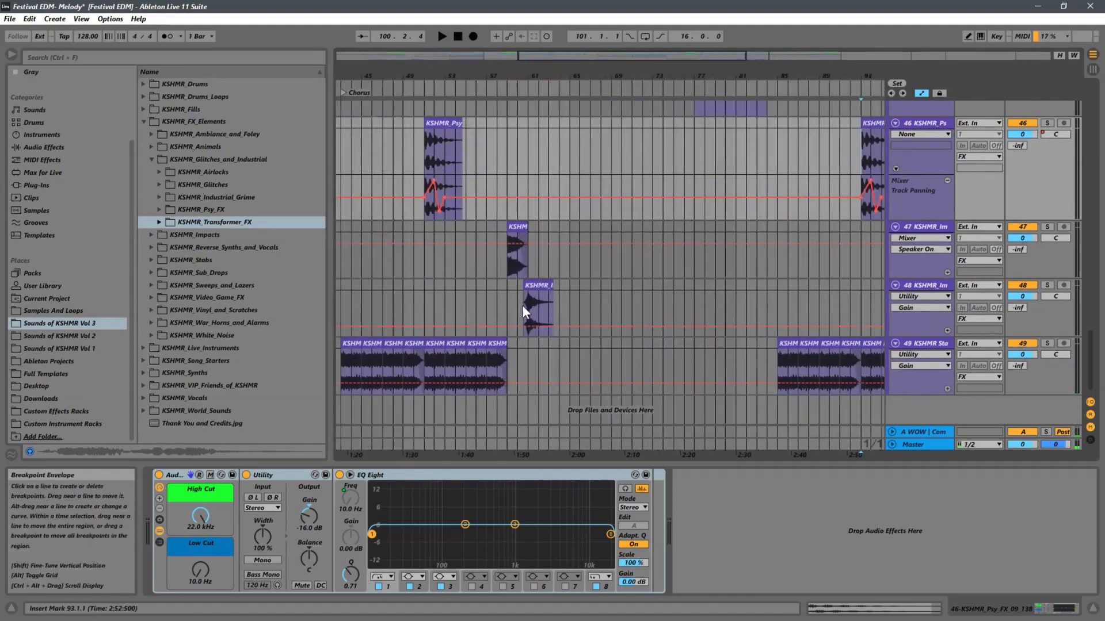
{"action": "left_click_drag", "start_coordinate": [568, 288], "coordinate": [521, 292]}
{"action": "scroll", "coordinate": [632, 225], "scroll_direction": "down", "scroll_amount": 5, "text": "ctrl"}
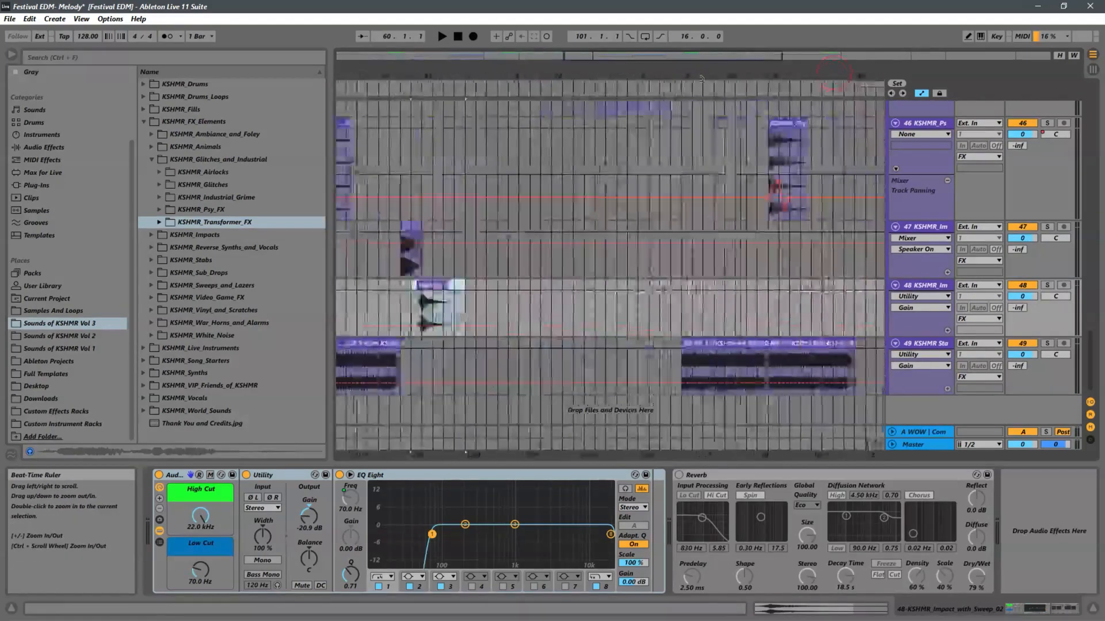
Listen to the arrangement from around bar 99, skipping ahead through bars 107 and 111 towards the Breakdown/2nd Verse marker.
{"action": "left_click", "coordinate": [657, 284]}
{"action": "key", "text": "space"}
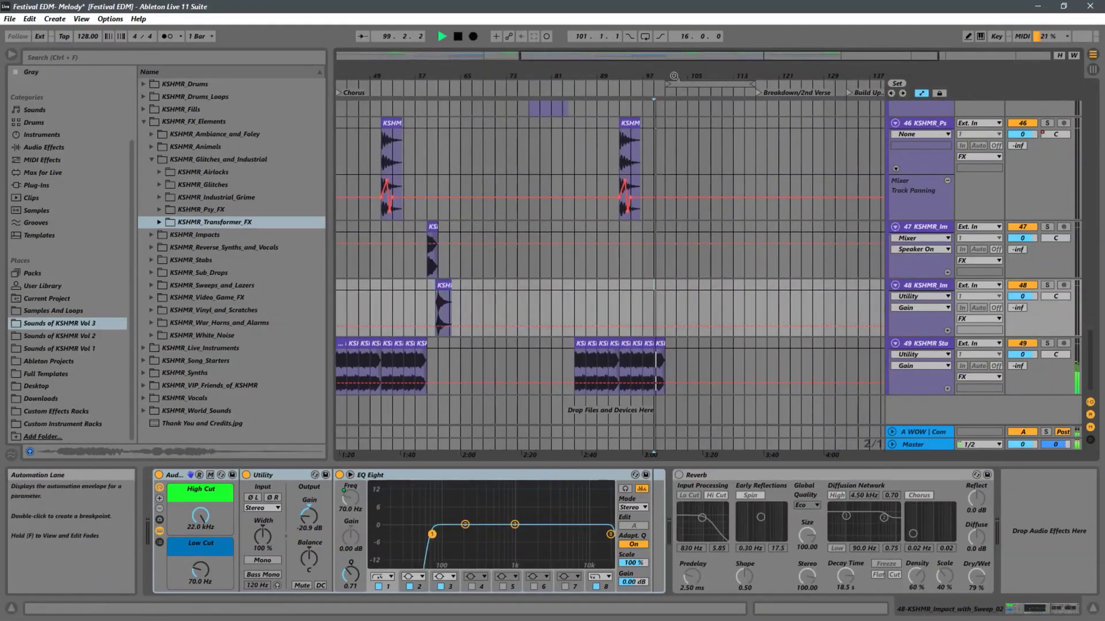
{"action": "left_click_drag", "start_coordinate": [689, 73], "coordinate": [631, 87]}
{"action": "left_click", "coordinate": [638, 308]}
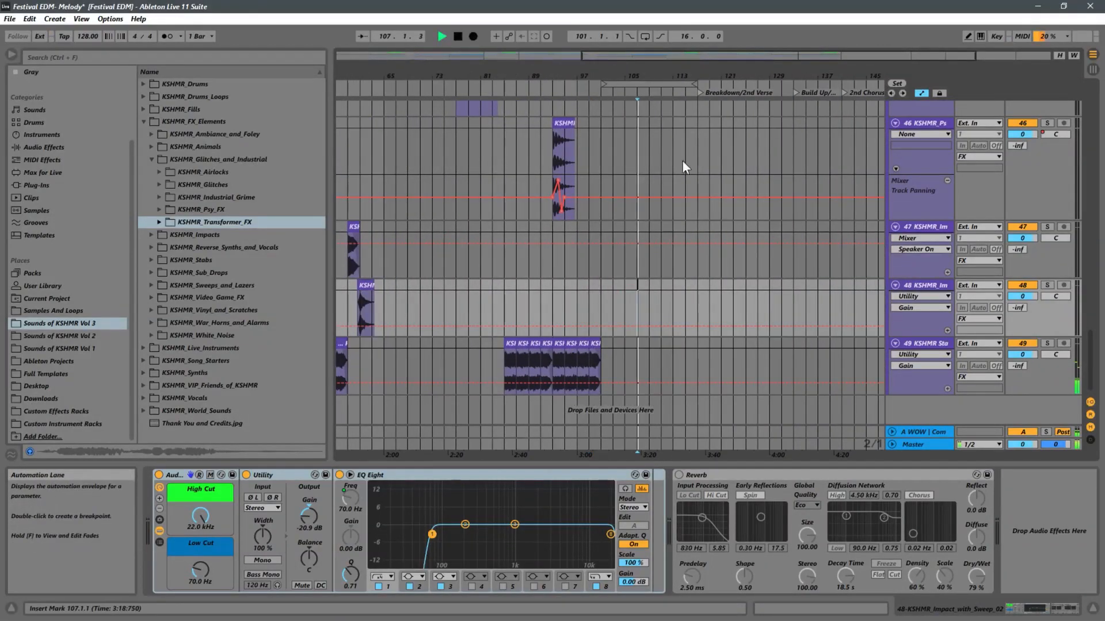
{"action": "scroll", "coordinate": [679, 242], "scroll_direction": "up", "scroll_amount": 5, "text": "ctrl"}
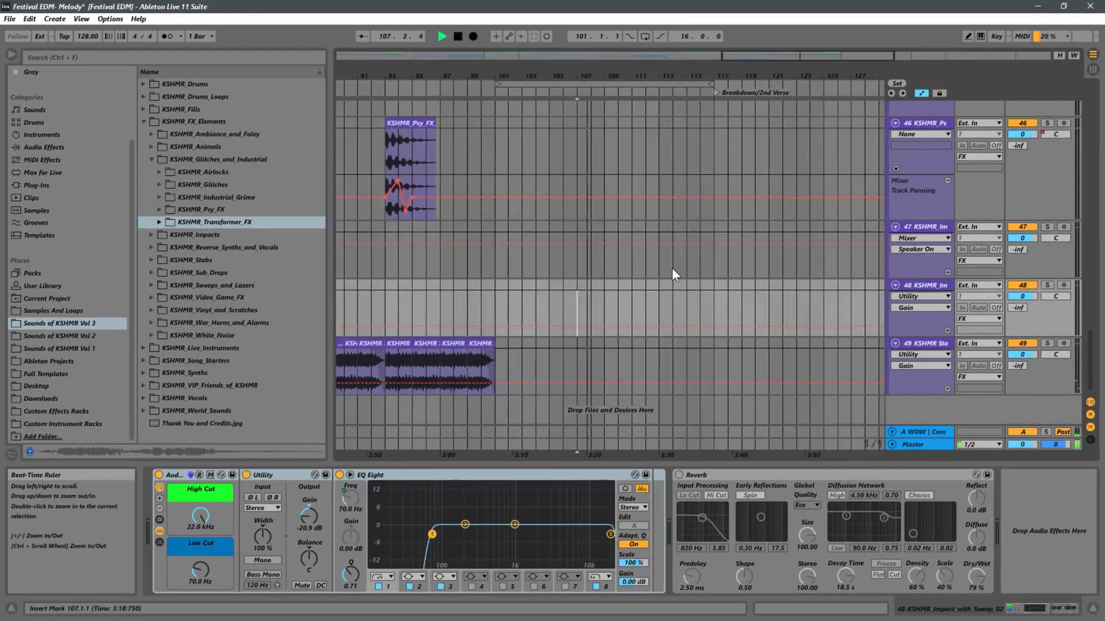
{"action": "left_click", "coordinate": [657, 303]}
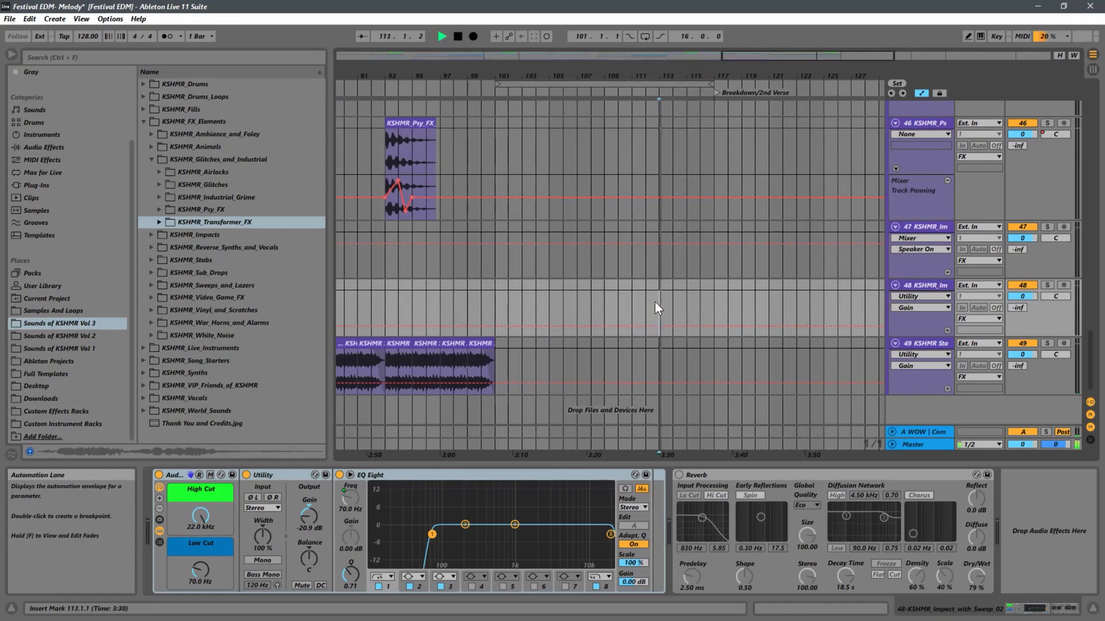
Paste the Impact with Sweep clip on track 48 at bar 116 and delete the leftover fragment after 119.2.4.
{"action": "left_click", "coordinate": [702, 304]}
{"action": "key", "text": "ctrl+v"}
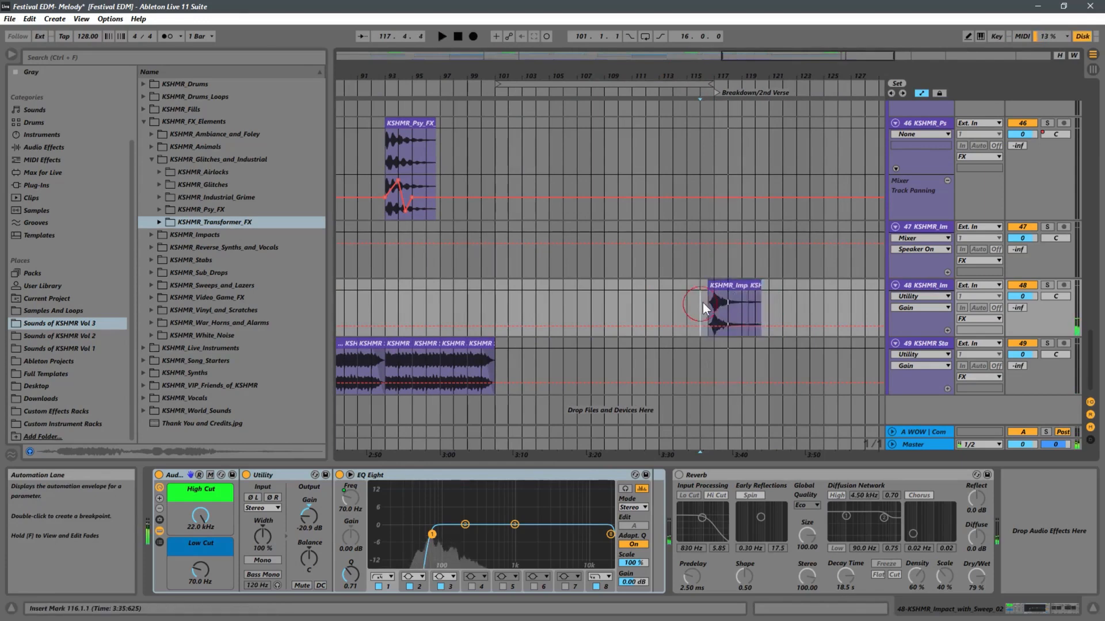
{"action": "left_click", "coordinate": [702, 303]}
{"action": "left_click_drag", "start_coordinate": [715, 69], "coordinate": [744, 315]}
{"action": "left_click", "coordinate": [792, 289]}
{"action": "key", "text": "Delete"}
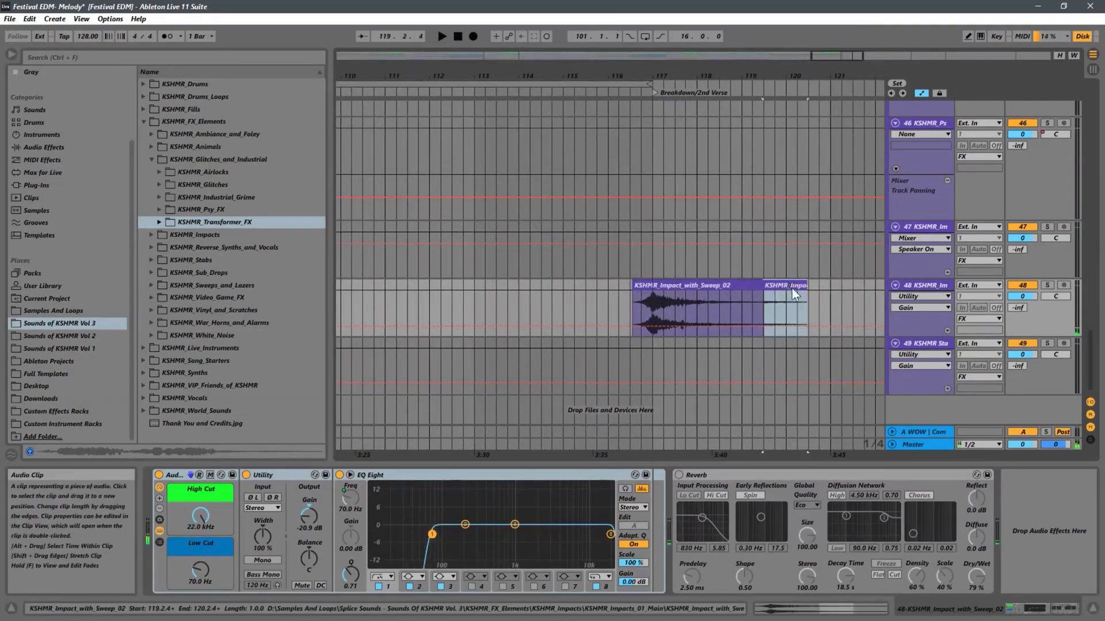
Duplicate the KSHMR_Impact_01 clip on track 47 from bar 59 to bar 117 at the Breakdown/2nd Verse marker.
{"action": "left_click_drag", "start_coordinate": [632, 82], "coordinate": [468, 51]}
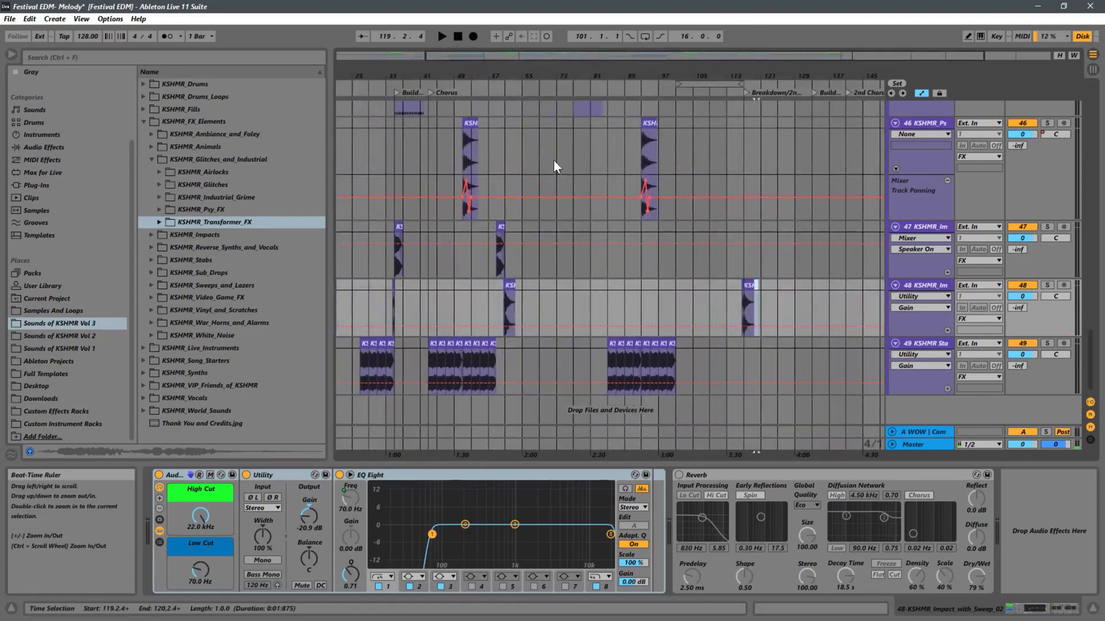
{"action": "left_click", "coordinate": [500, 225]}
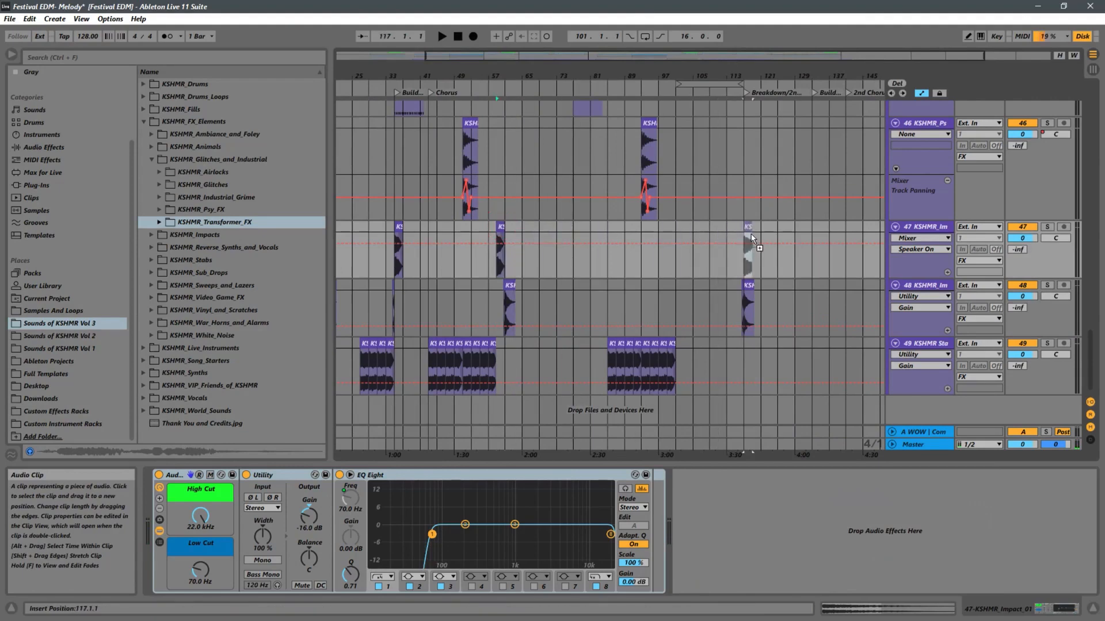
{"action": "left_click_drag", "start_coordinate": [751, 74], "coordinate": [750, 202]}
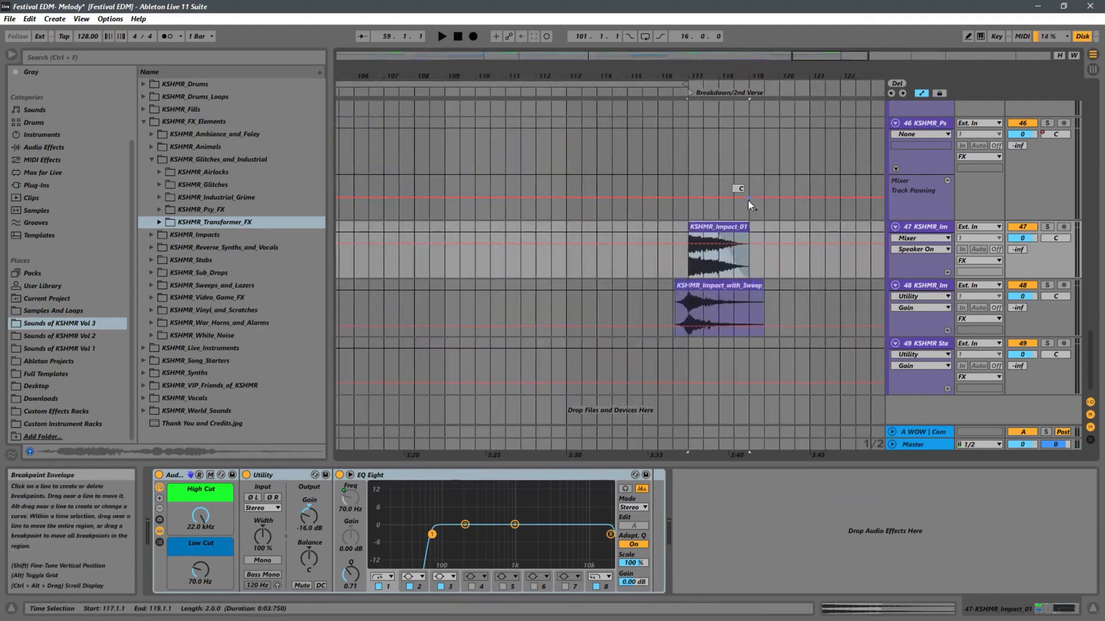
Play the transition from 115.3.1 and delete the Impact with Sweep clip at the breakdown on track 48.
{"action": "left_click", "coordinate": [644, 270]}
{"action": "key", "text": "space"}
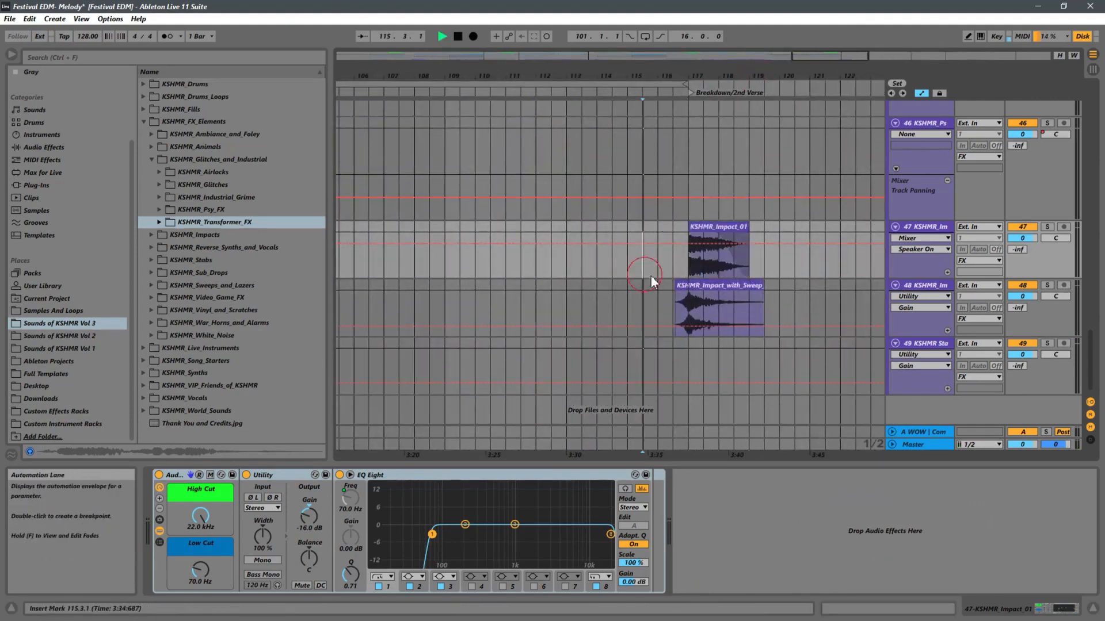
{"action": "left_click", "coordinate": [750, 285]}
{"action": "key", "text": "Delete"}
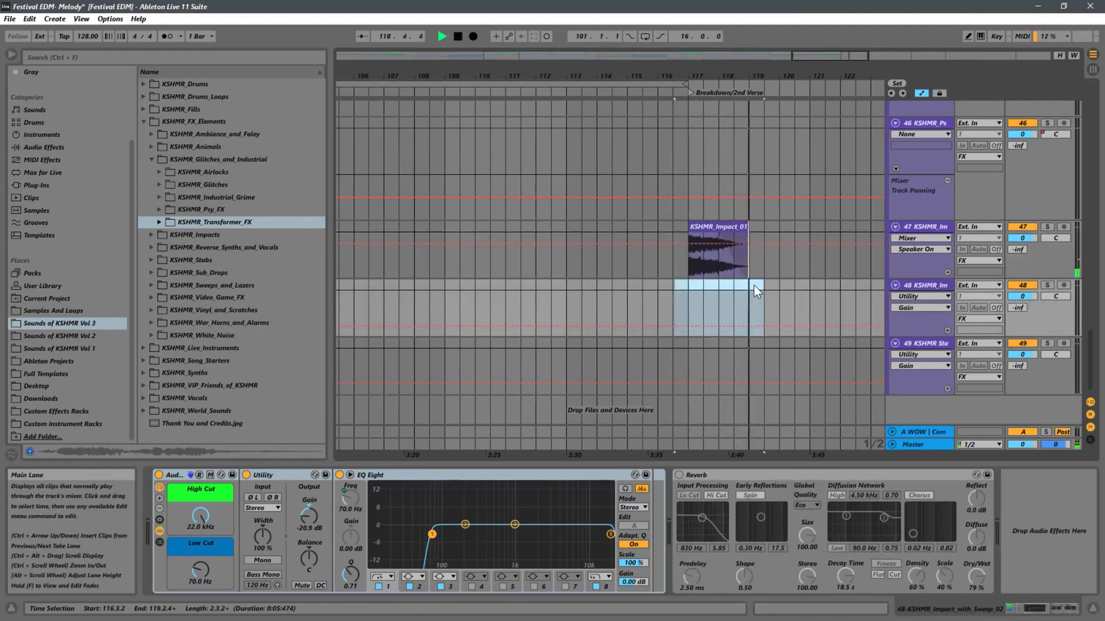
{"action": "key", "text": "space"}
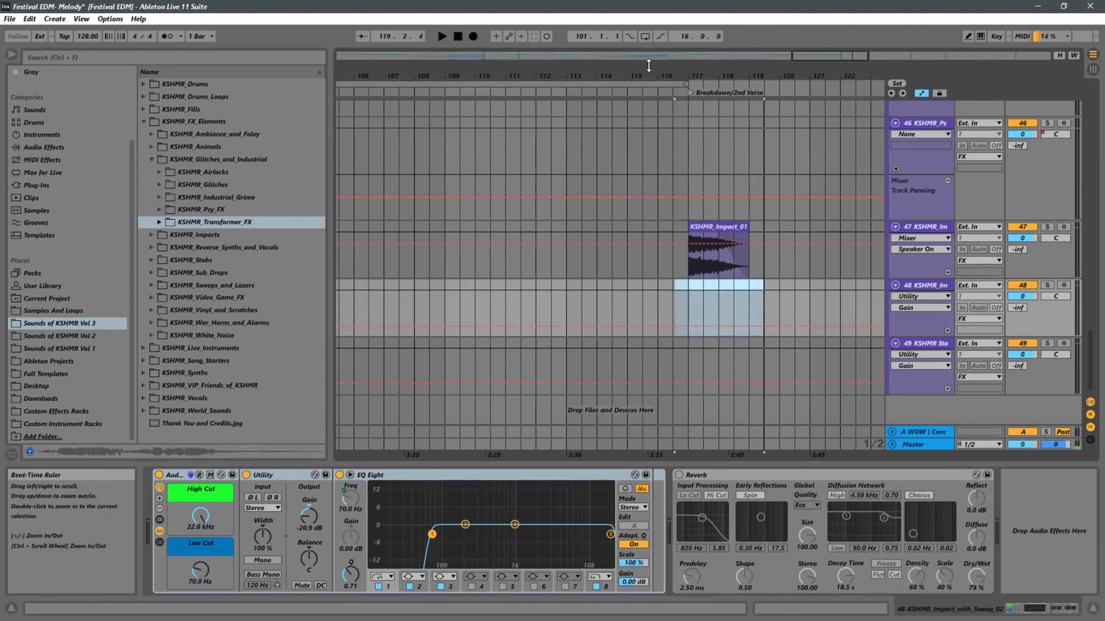
{"action": "left_click_drag", "start_coordinate": [639, 75], "coordinate": [719, 69]}
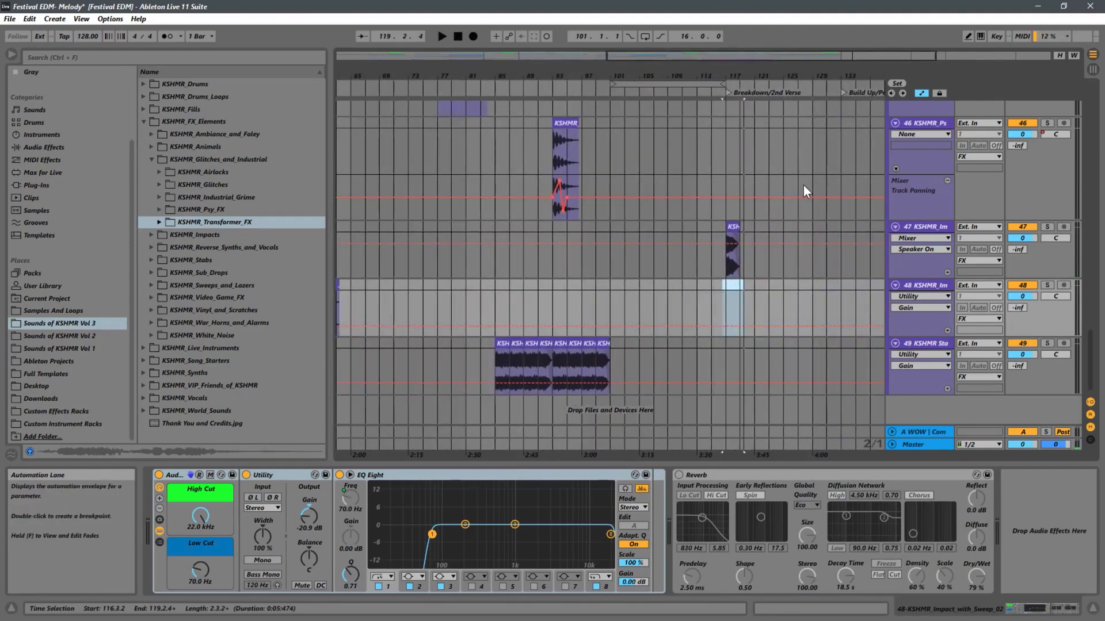
{"action": "scroll", "coordinate": [747, 249], "scroll_direction": "up", "scroll_amount": 5}
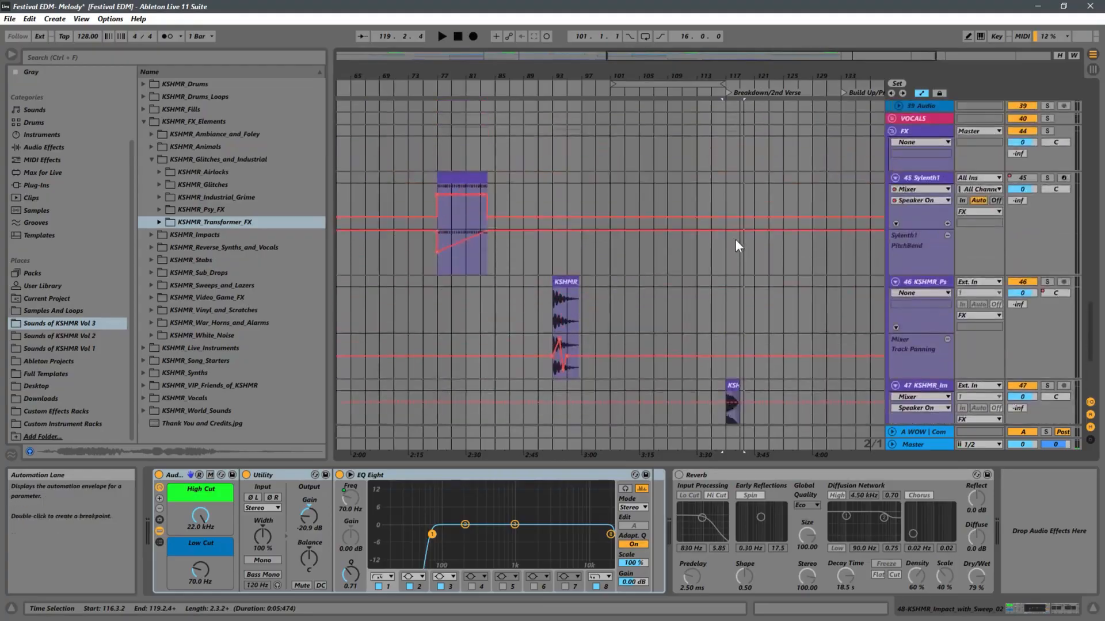